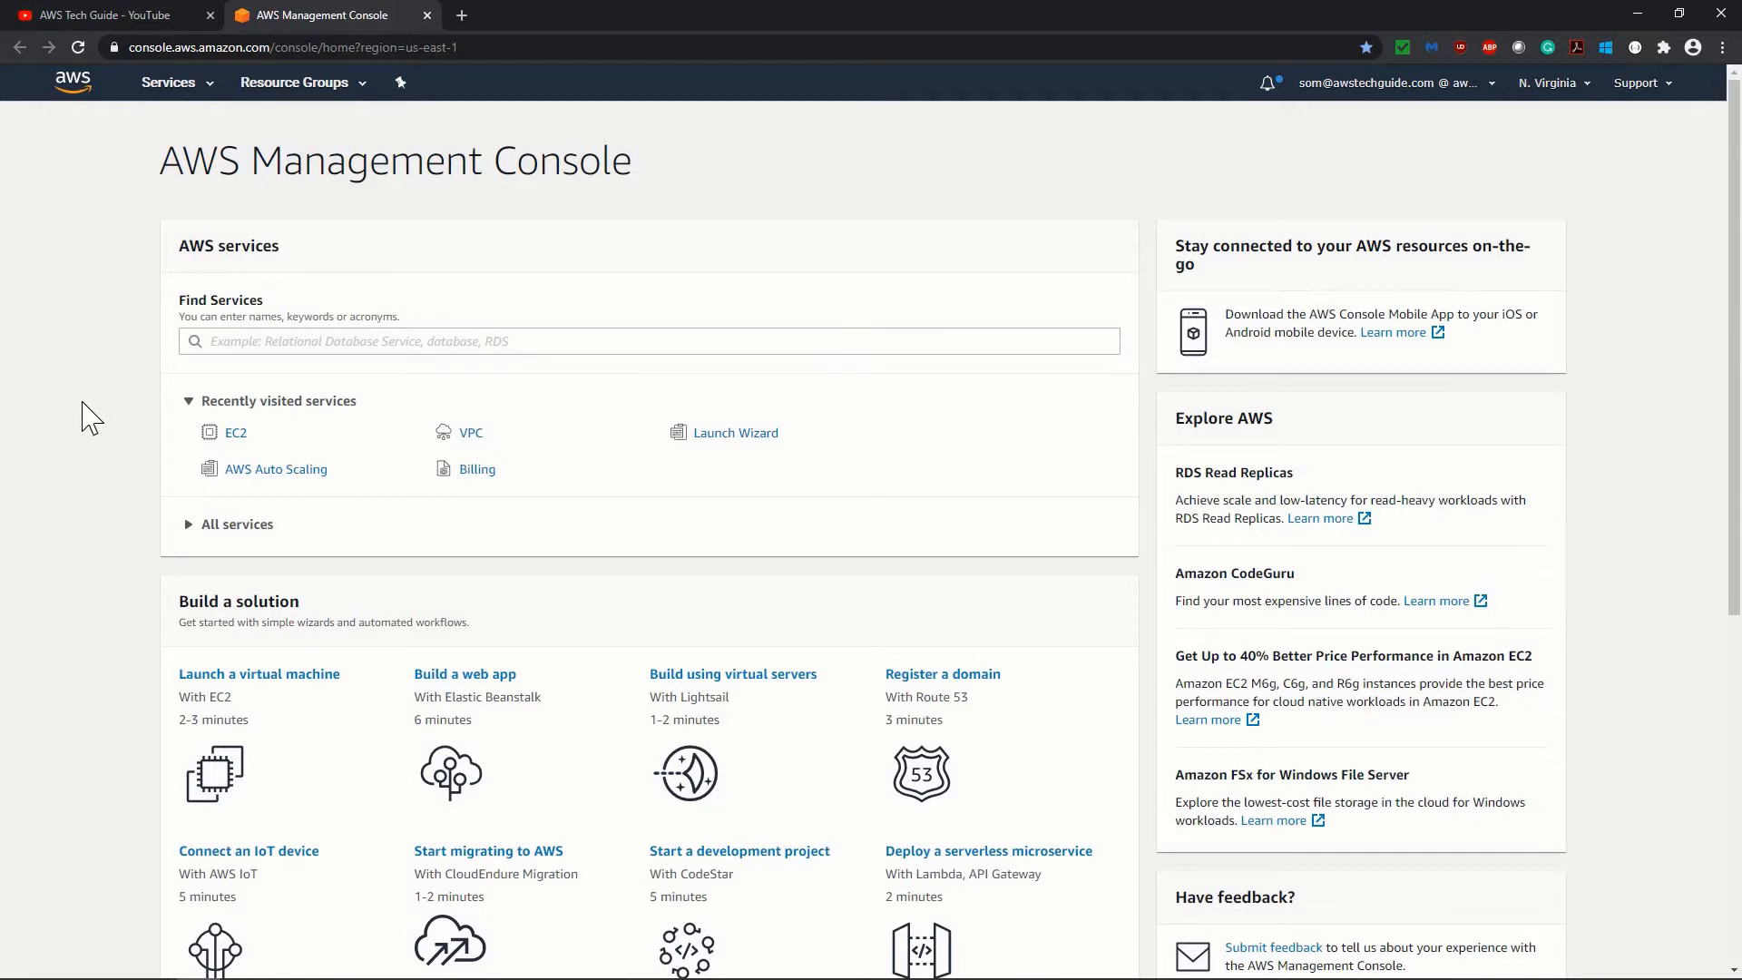
Step: Open the EC2 dashboard in a new browser tab and look through its launch template and Auto Scaling options
{"action": "left_click", "coordinate": [176, 83]}
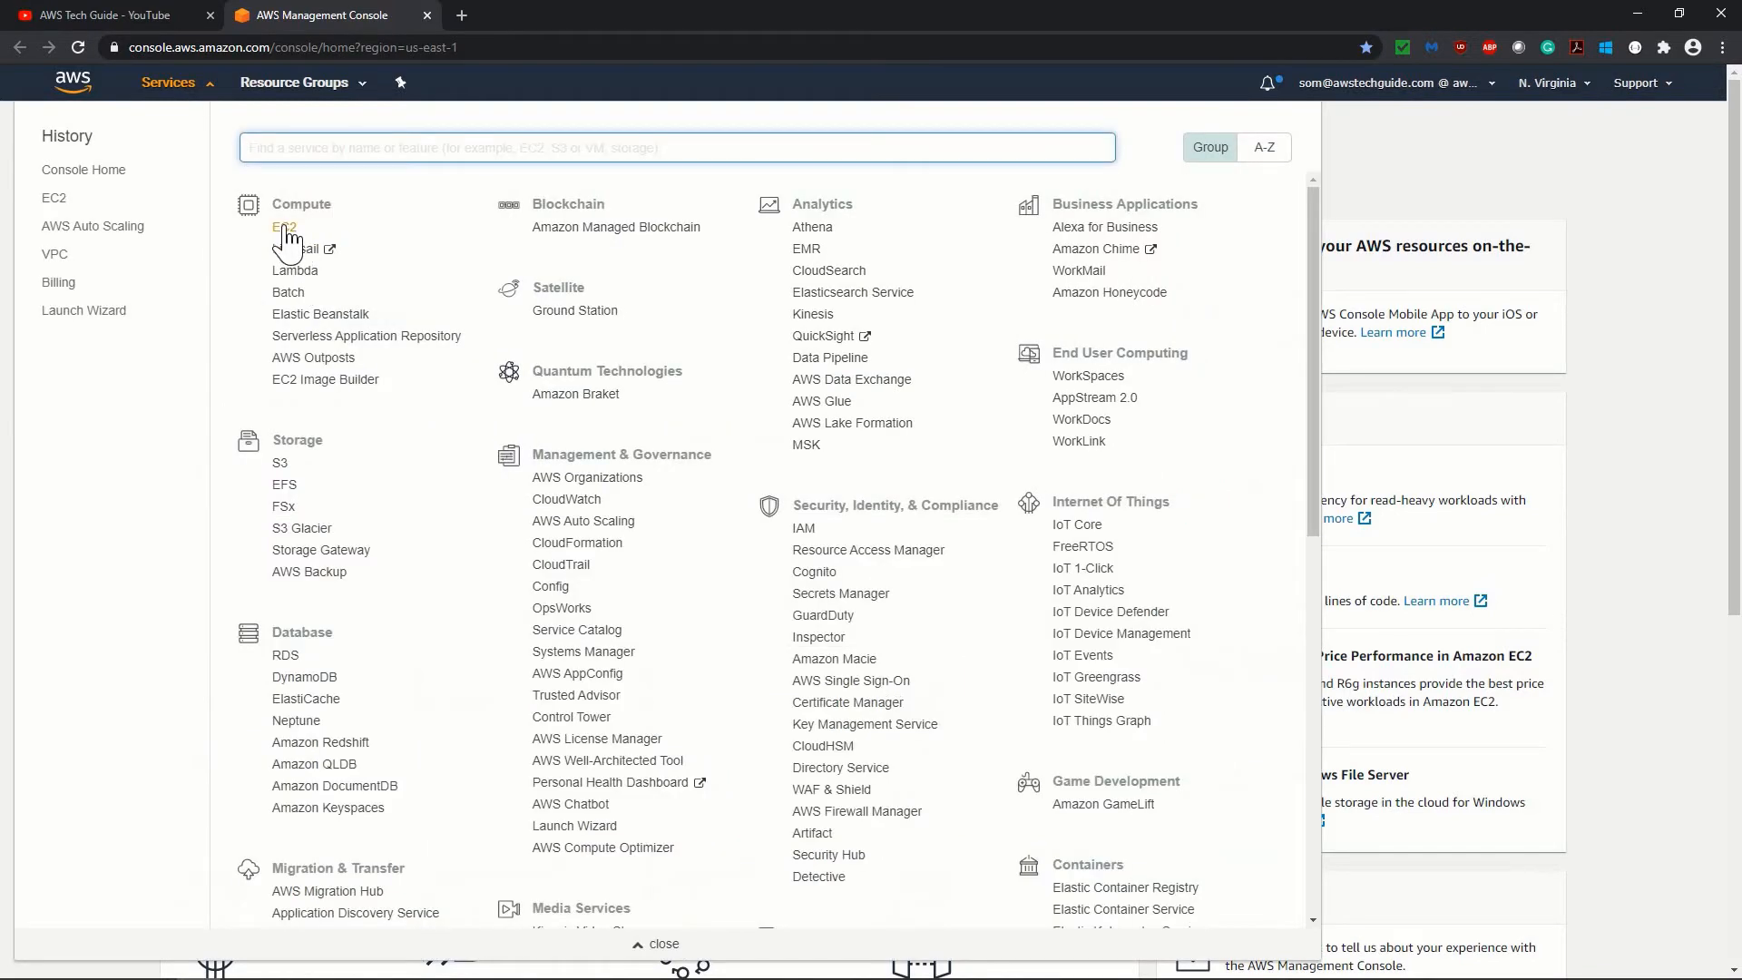
{"action": "left_click", "coordinate": [288, 231], "text": "ctrl"}
{"action": "left_click", "coordinate": [464, 22]}
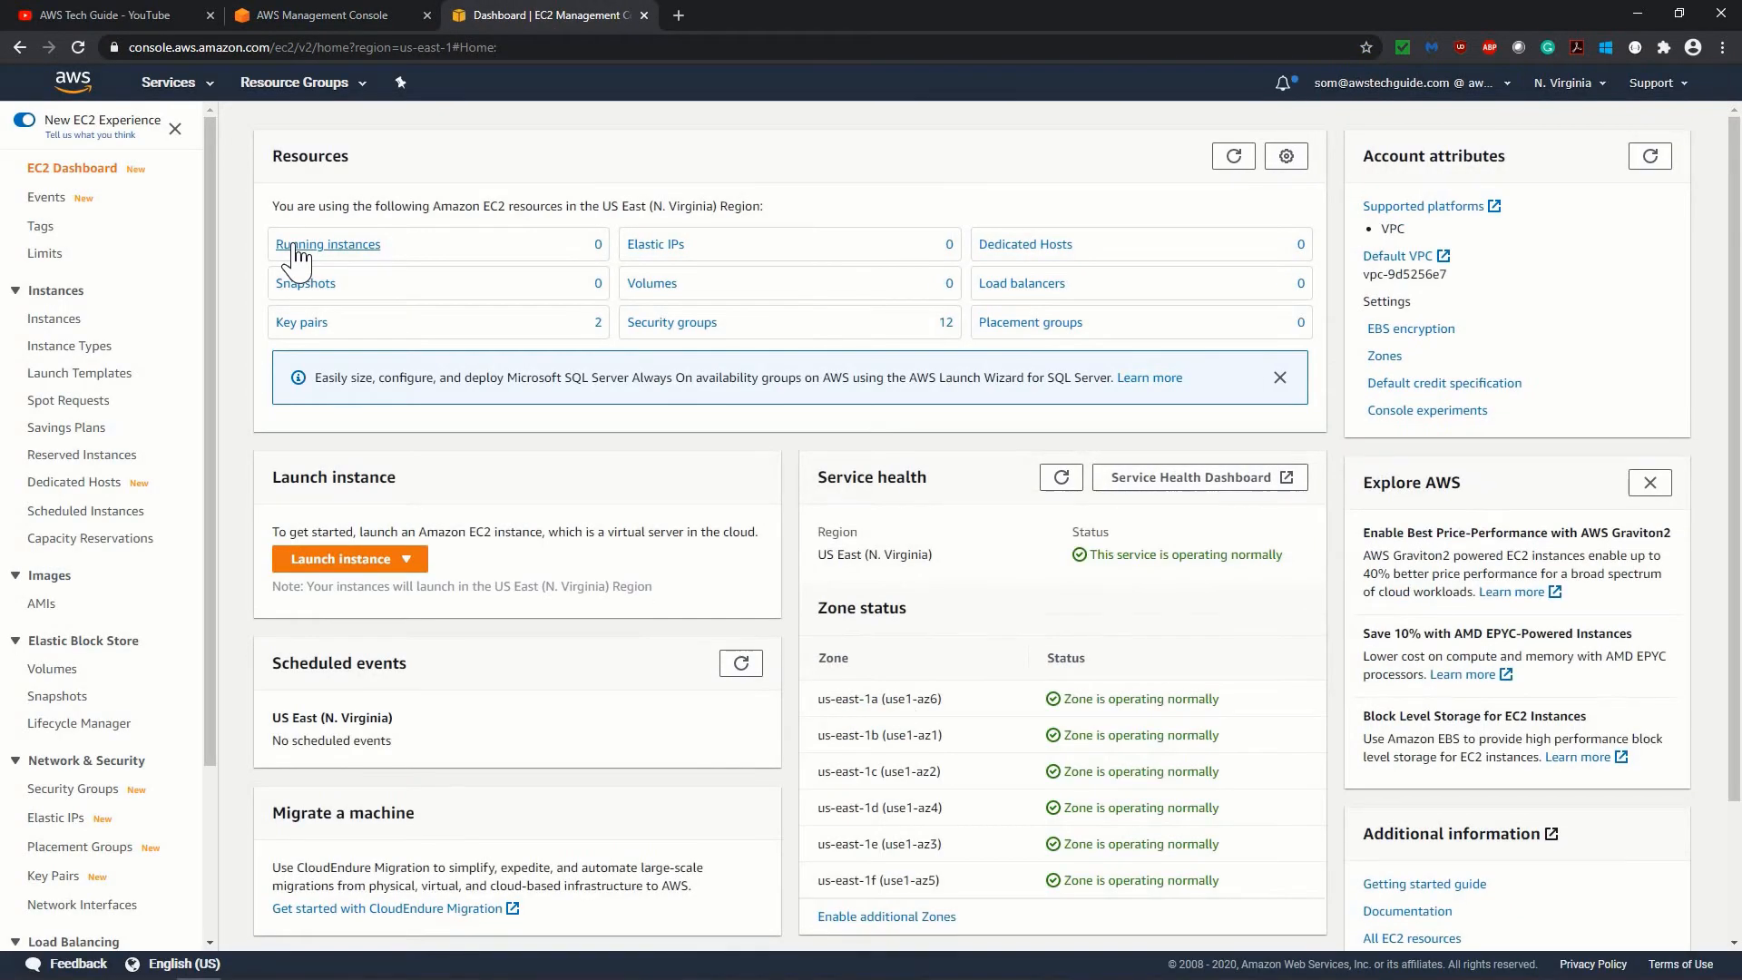
{"action": "scroll", "coordinate": [148, 401], "scroll_direction": "down", "scroll_amount": 3}
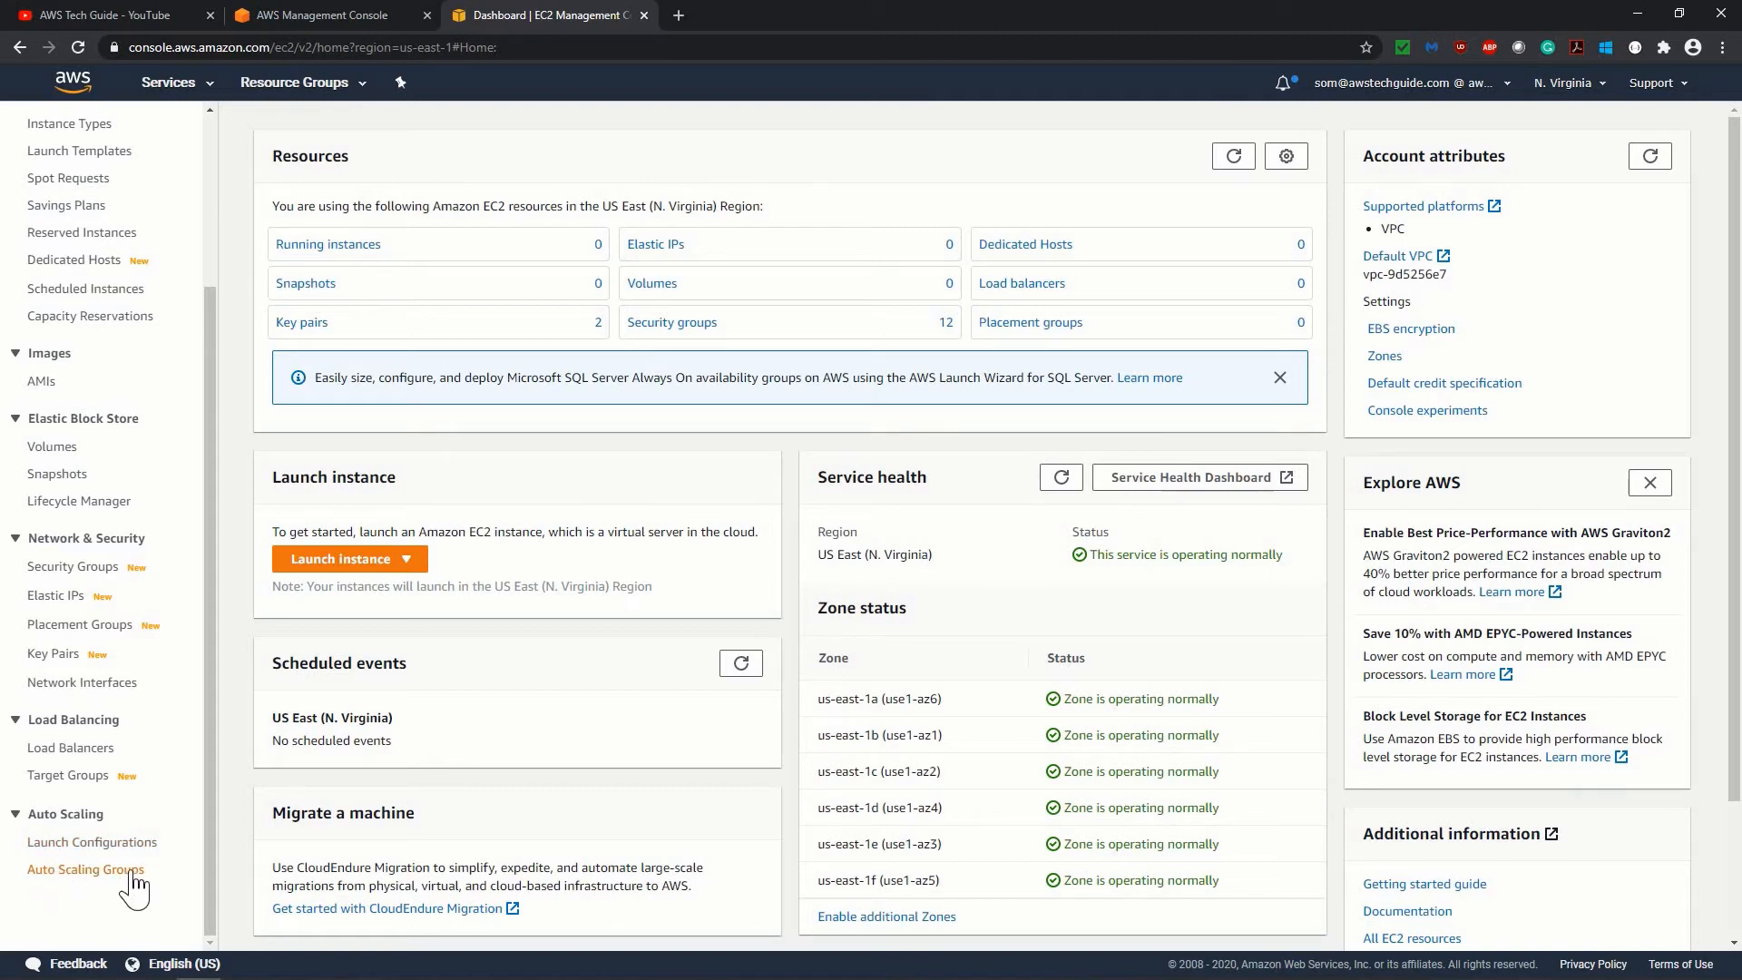
{"action": "scroll", "coordinate": [132, 885], "scroll_direction": "up", "scroll_amount": 3}
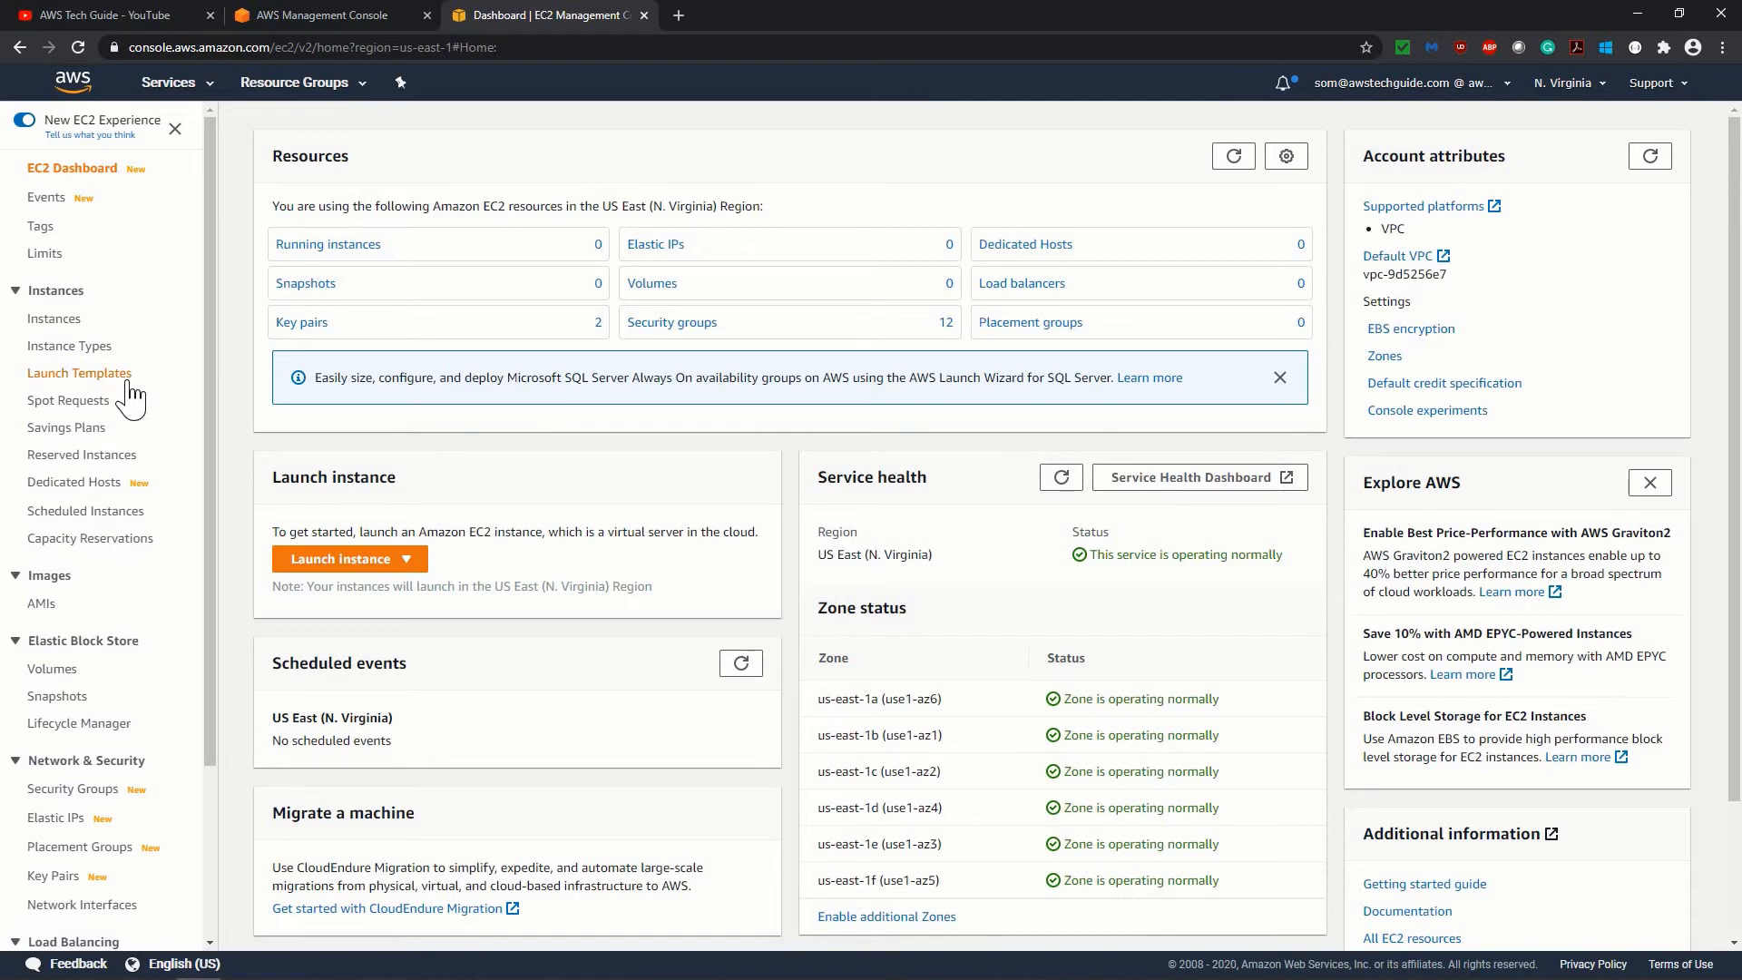
Step: Search the services for "aws auto", open AWS Auto Scaling and start creating a scaling plan to view its resource selection methods
{"action": "left_click", "coordinate": [362, 9]}
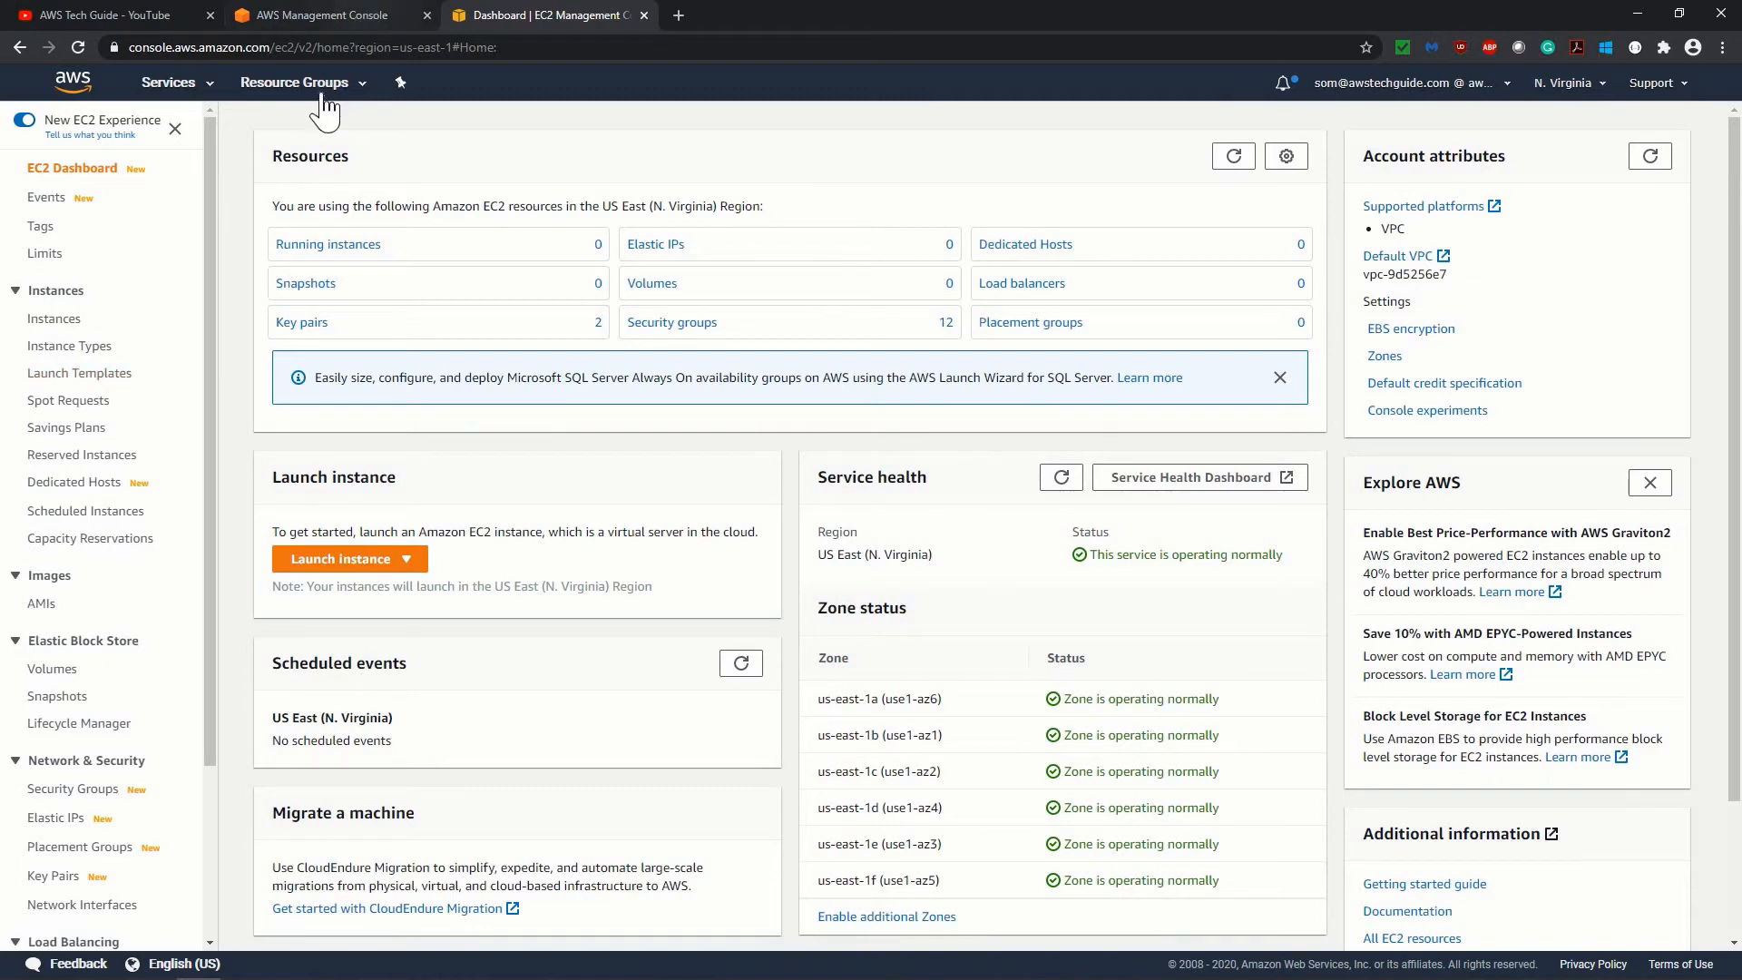
{"action": "left_click", "coordinate": [284, 148]}
{"action": "type", "text": "aws auto"}
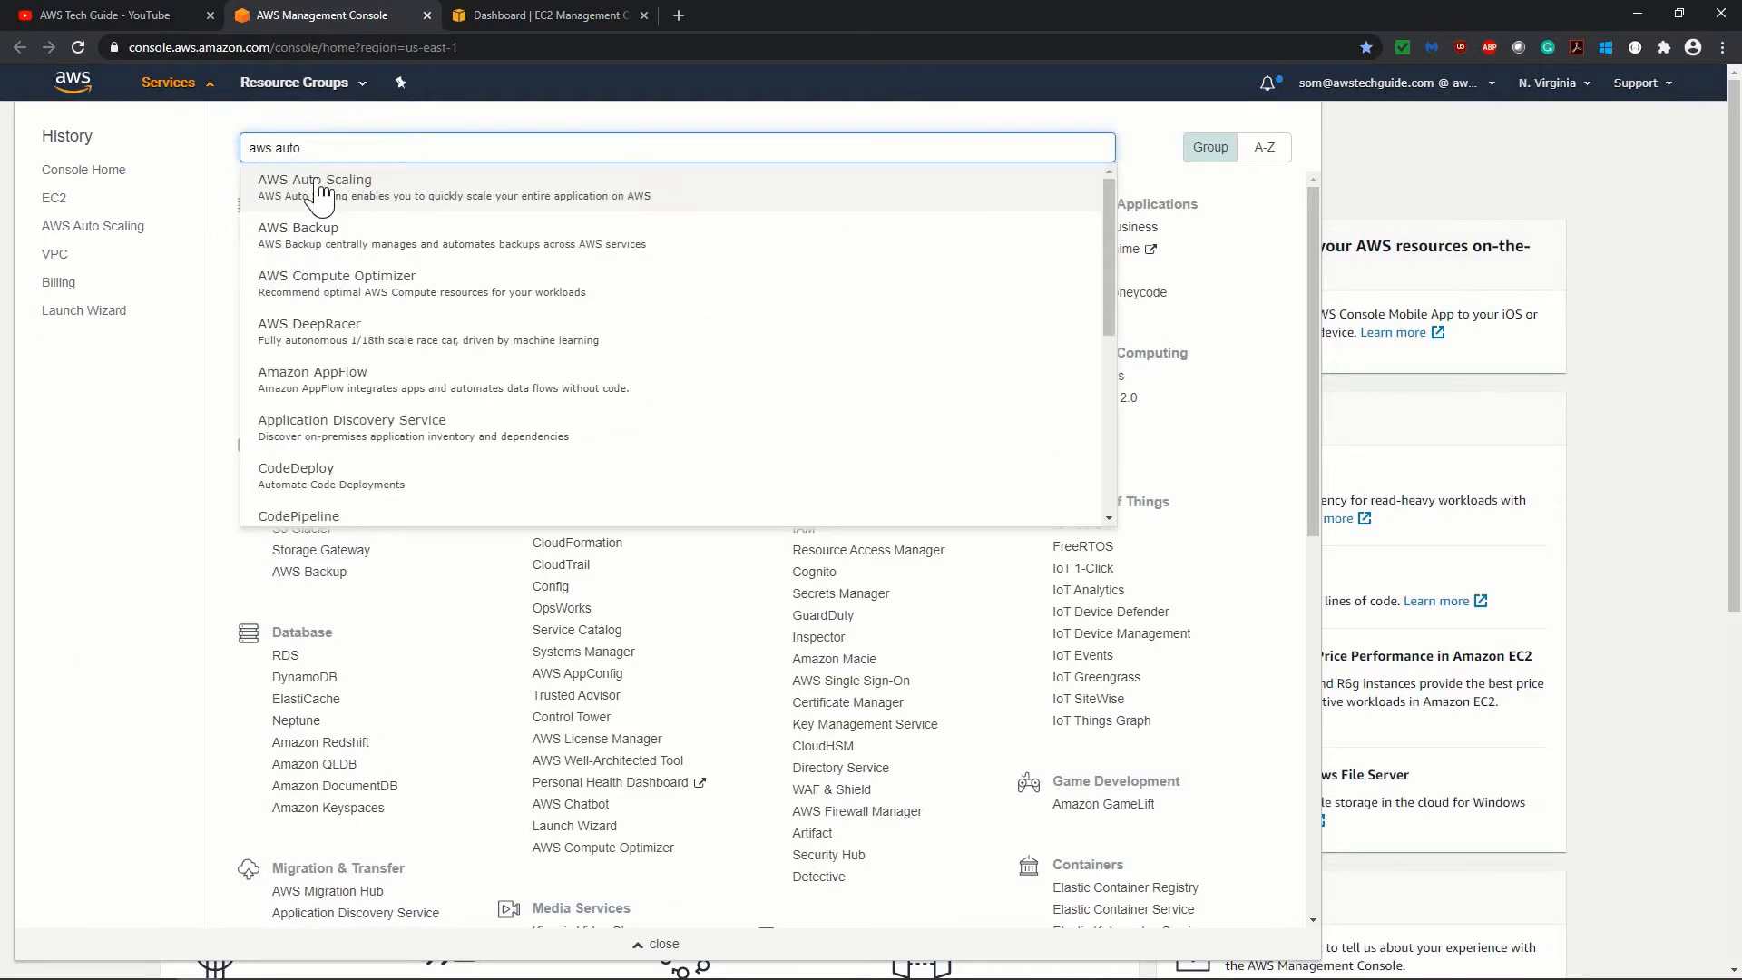
{"action": "left_click", "coordinate": [320, 190]}
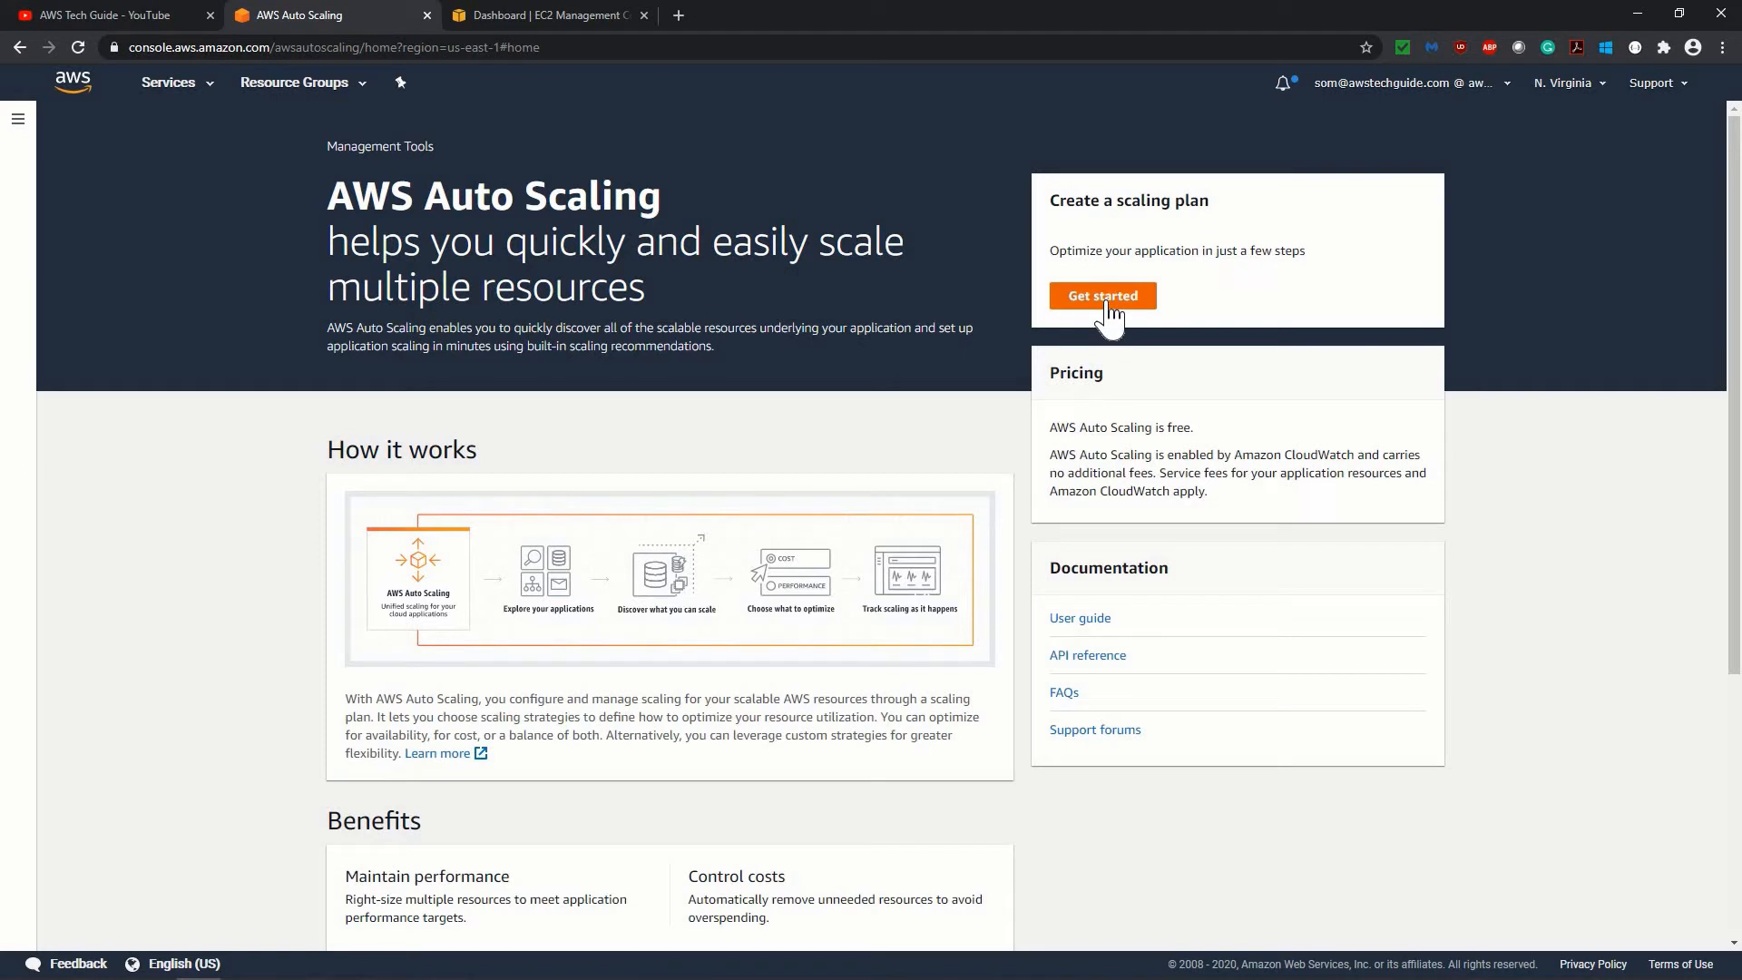
{"action": "left_click", "coordinate": [1105, 303]}
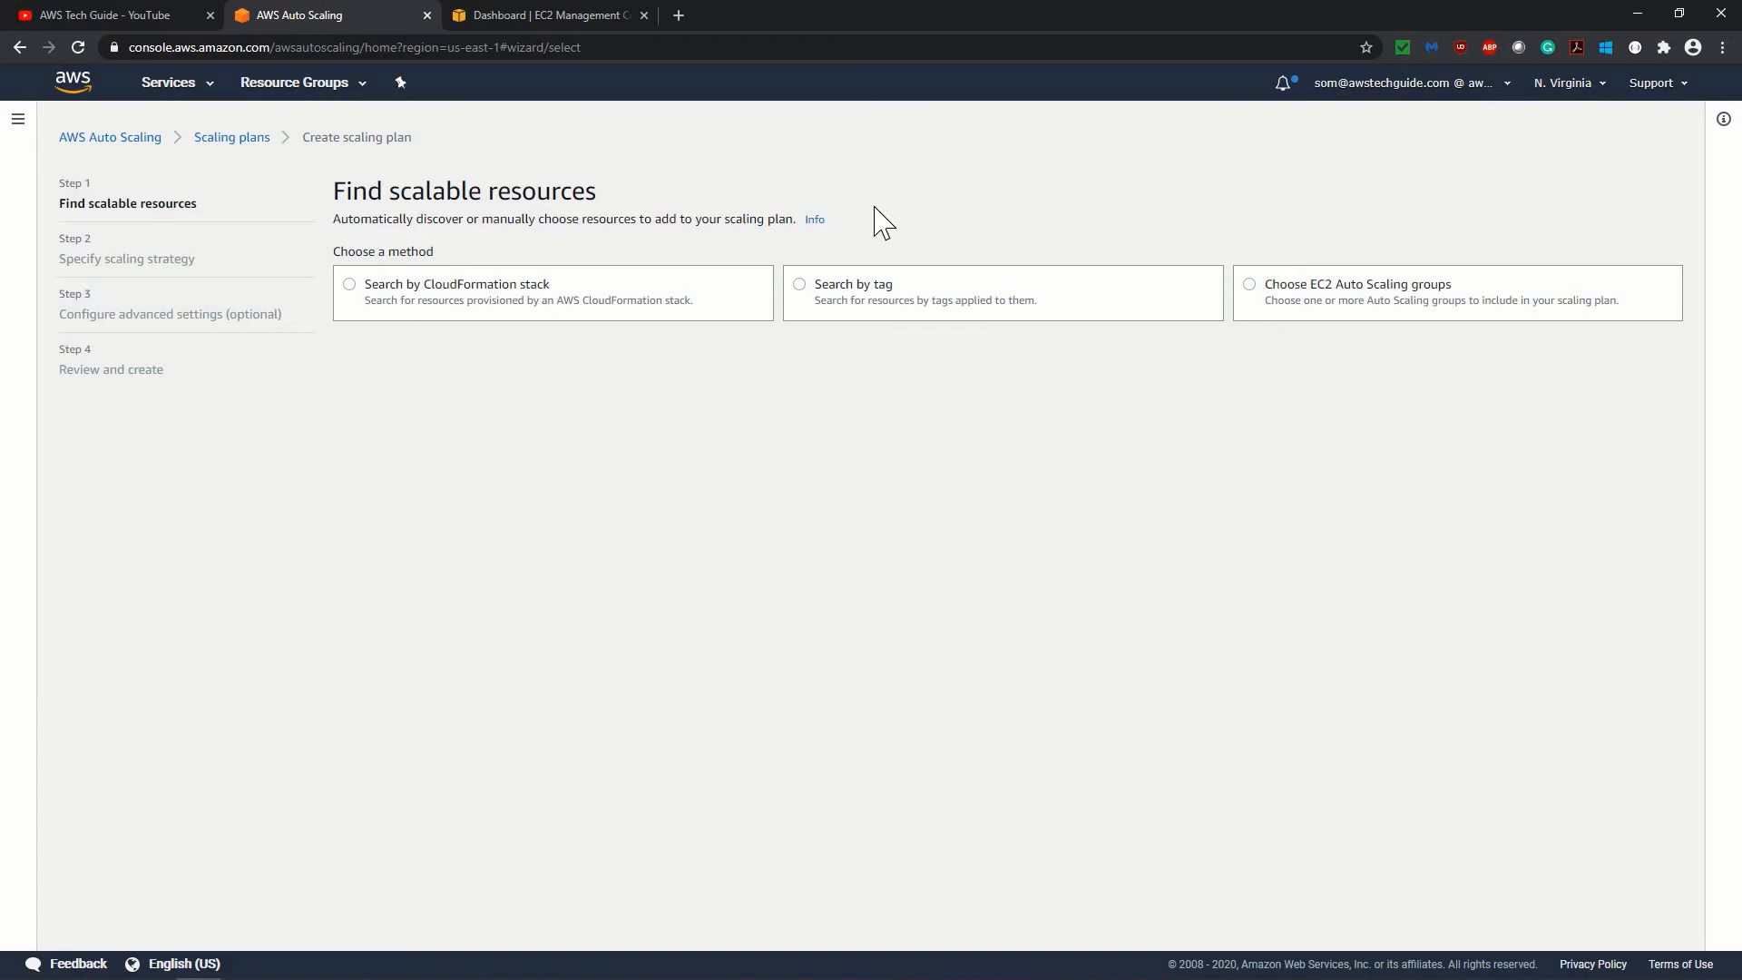
Step: Return to the EC2 console and view the Launch Configurations page
{"action": "left_click", "coordinate": [528, 19]}
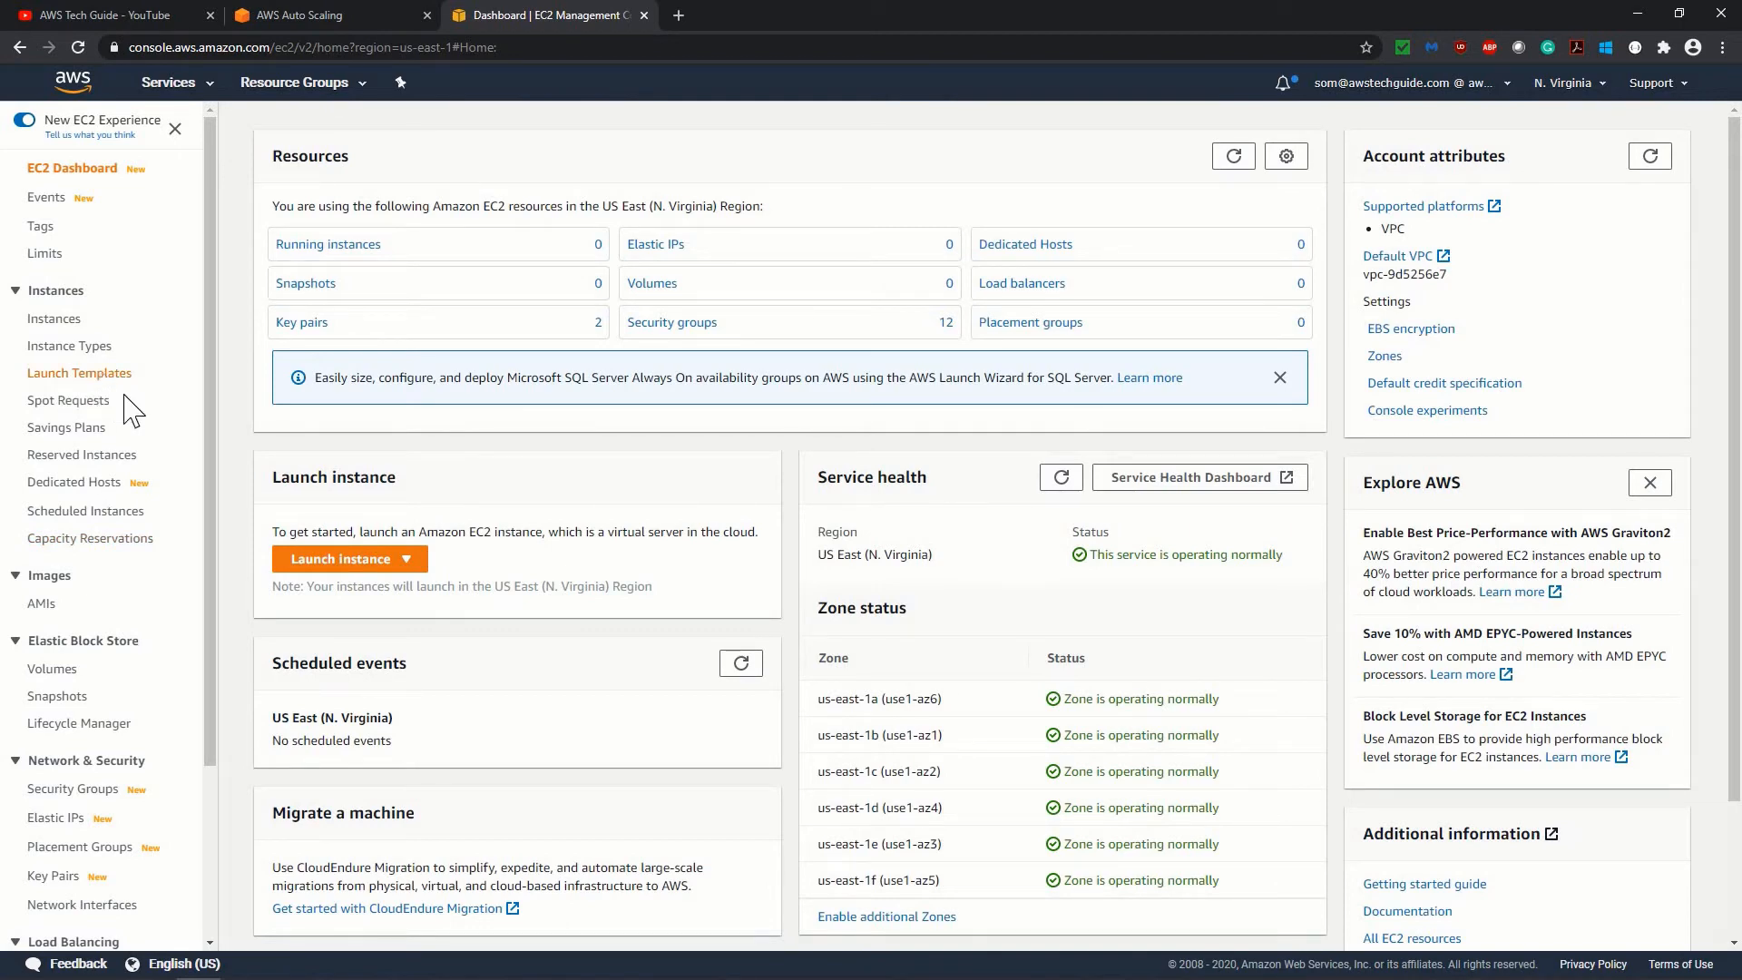
{"action": "scroll", "coordinate": [167, 443], "scroll_direction": "down", "scroll_amount": 3}
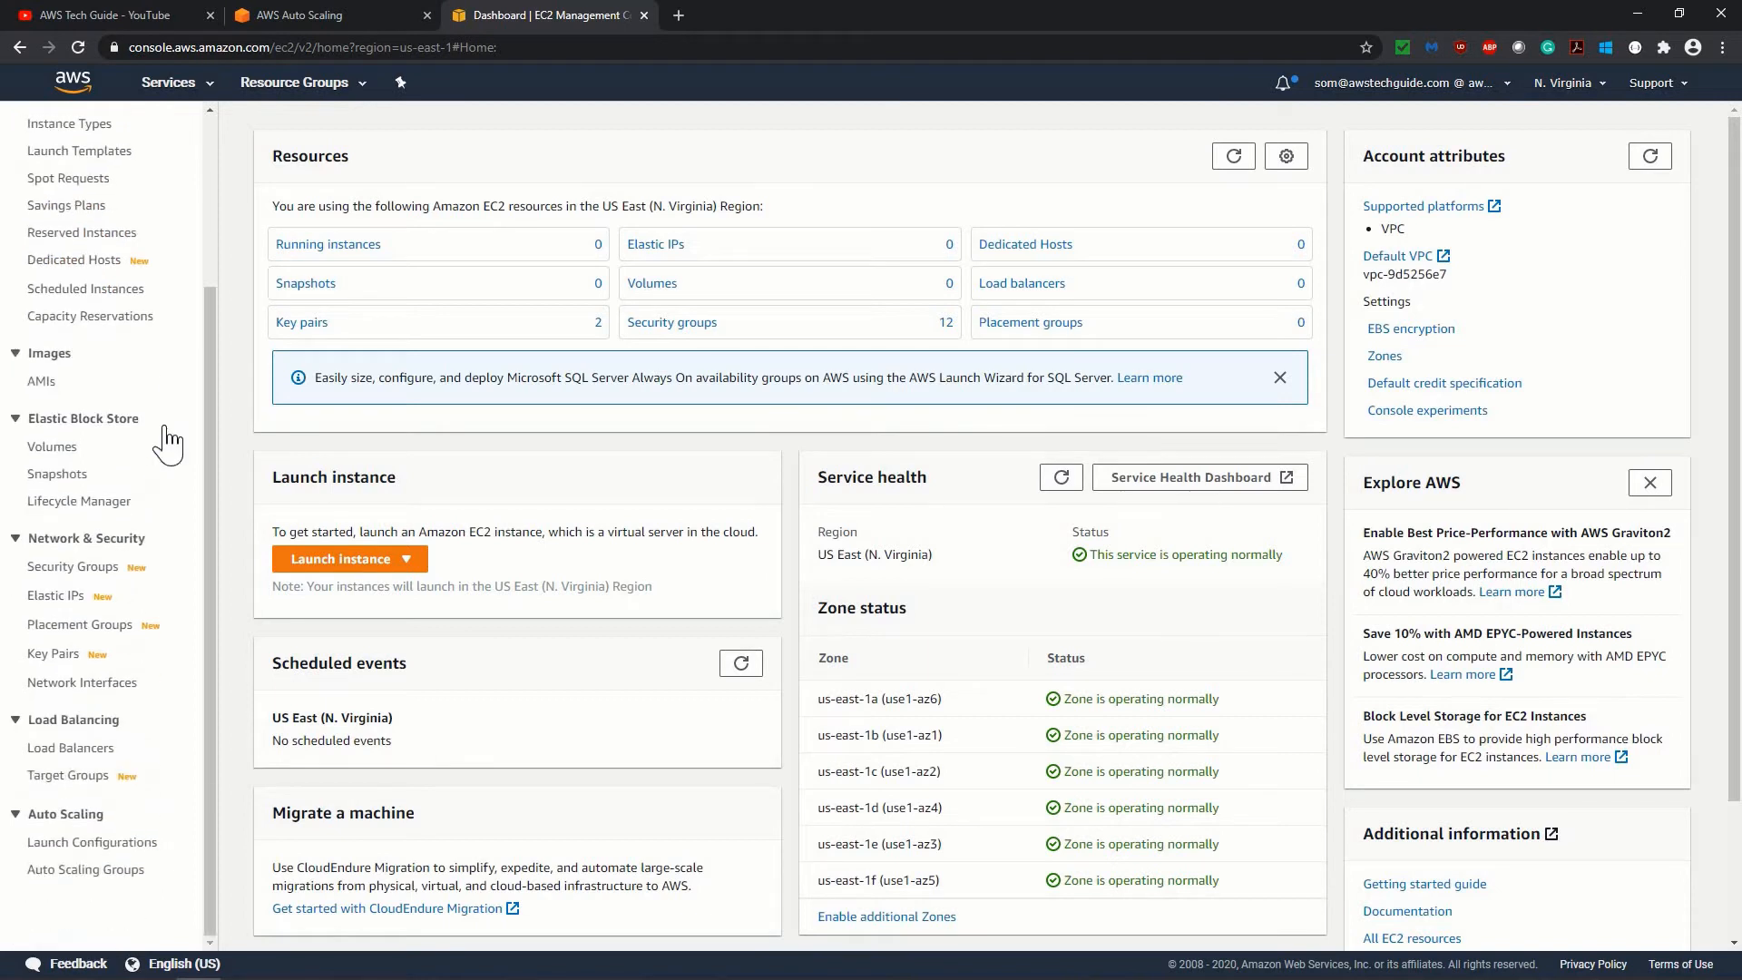
{"action": "left_click", "coordinate": [123, 843]}
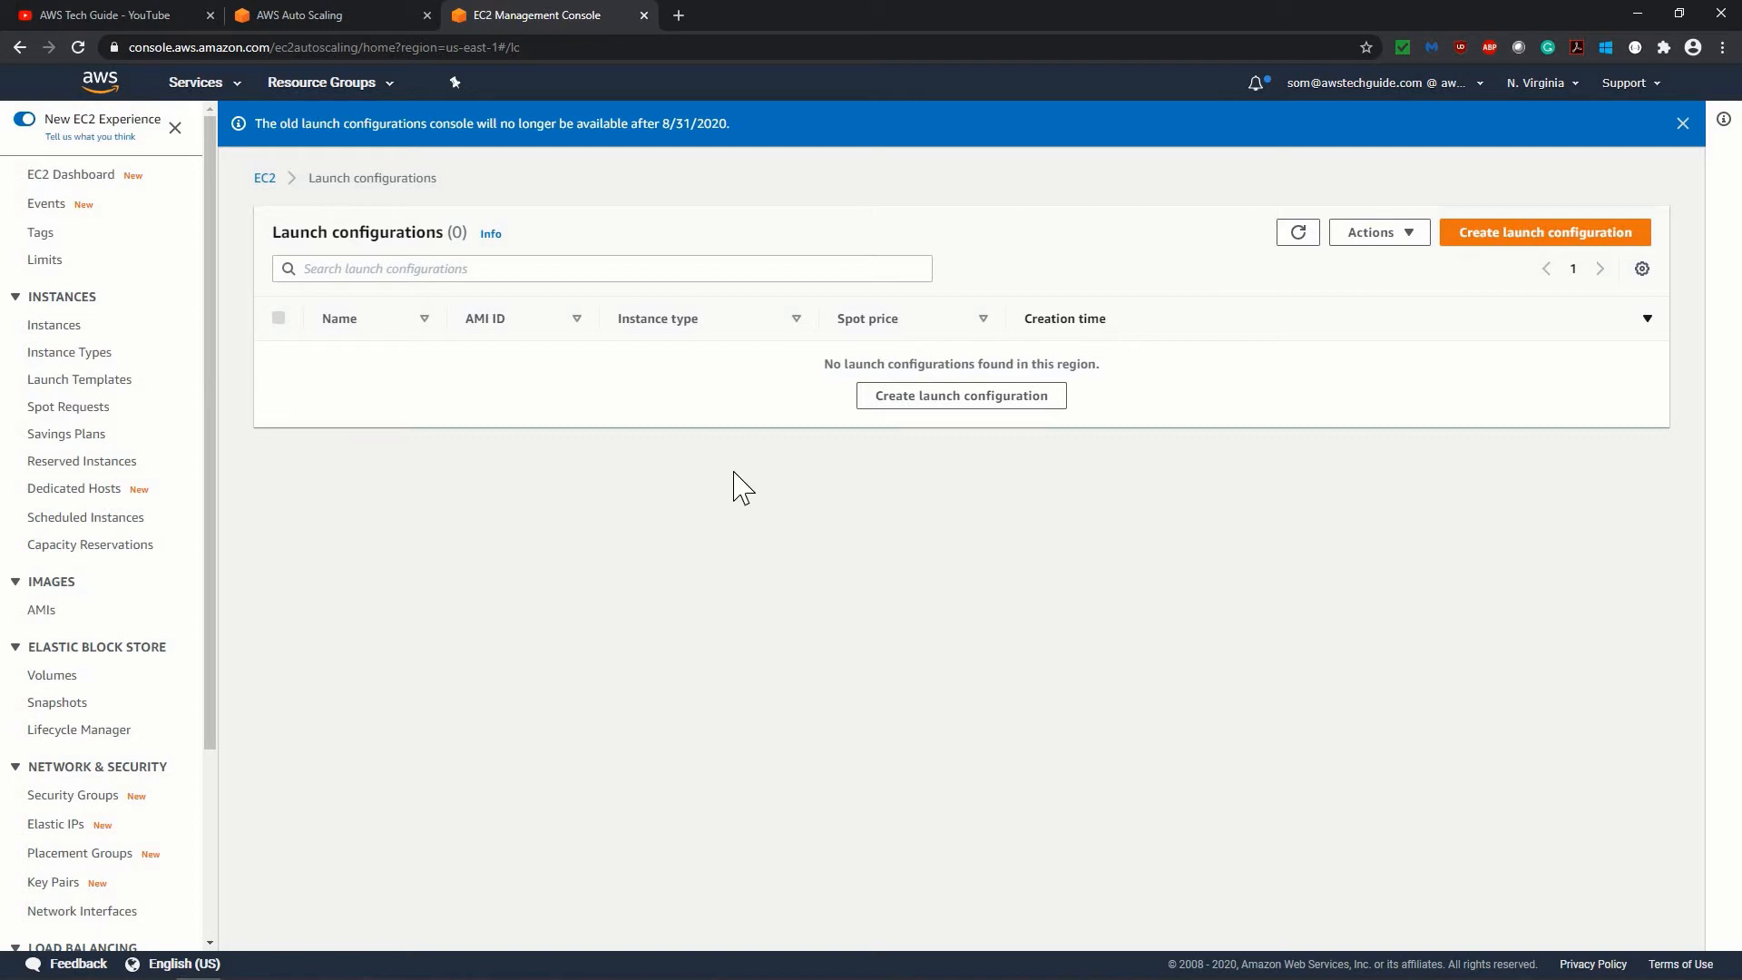
Step: Start a new launch template named awstg-launch-tmplt with the version description "dev"
{"action": "left_click", "coordinate": [87, 392]}
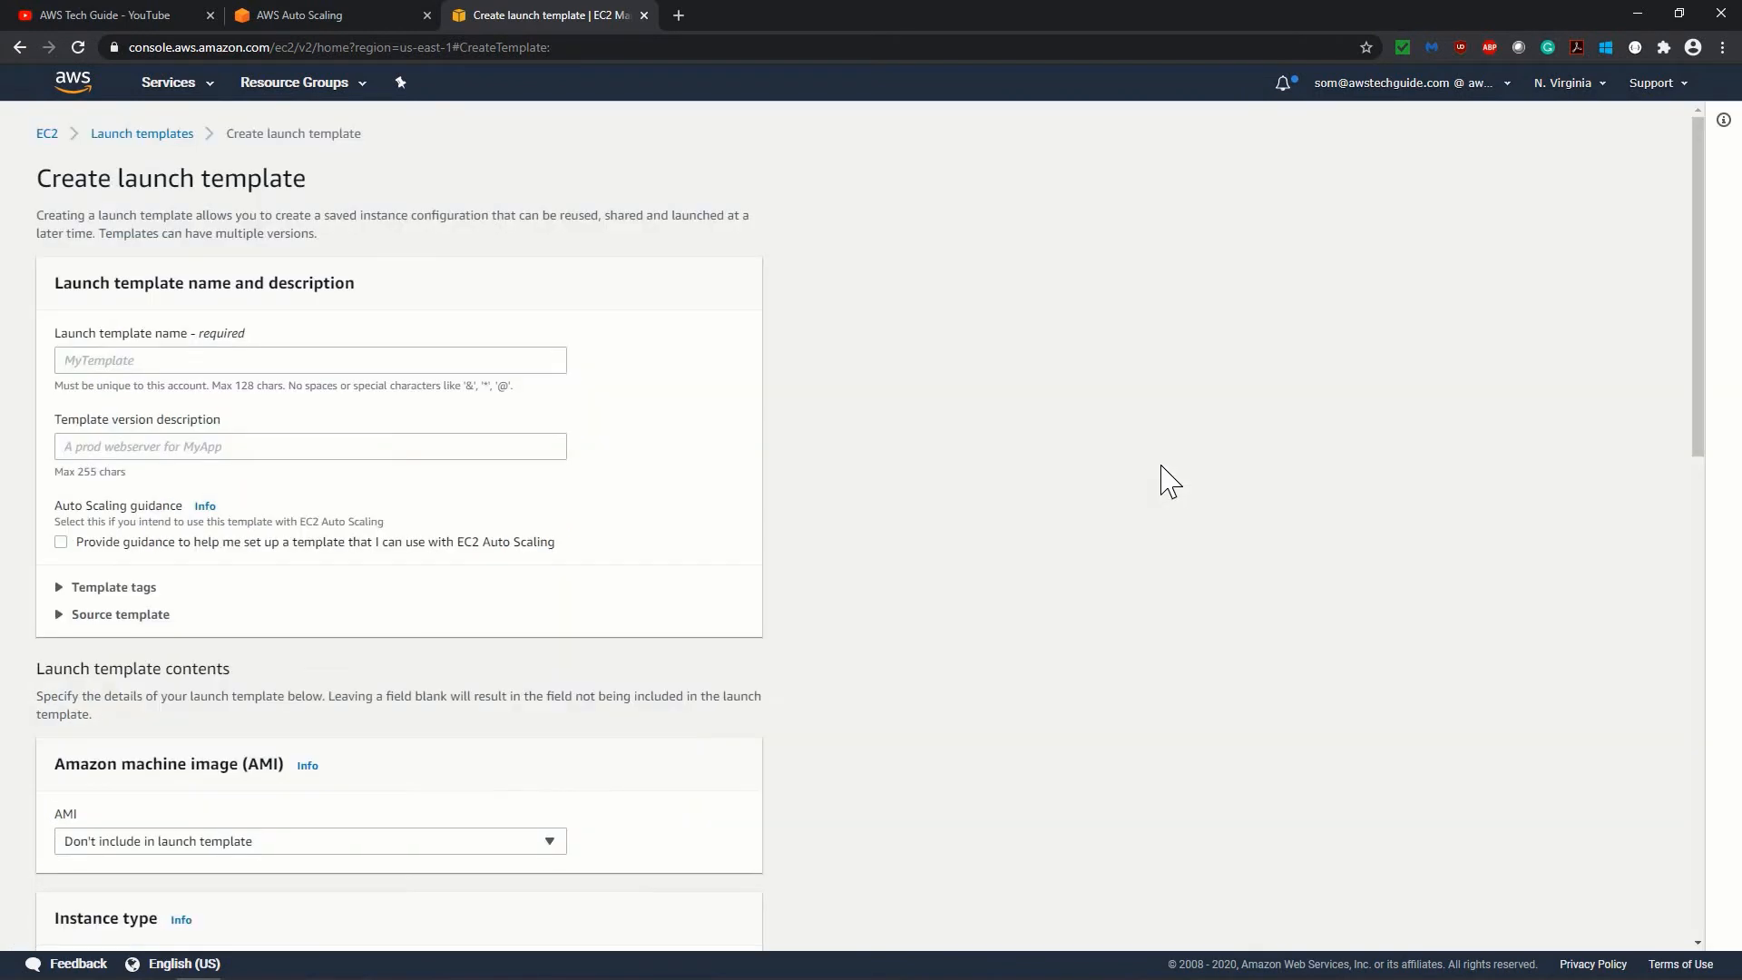
{"action": "left_click", "coordinate": [276, 358]}
{"action": "type", "text": "awstg-launch-tmplt"}
{"action": "left_click", "coordinate": [165, 446]}
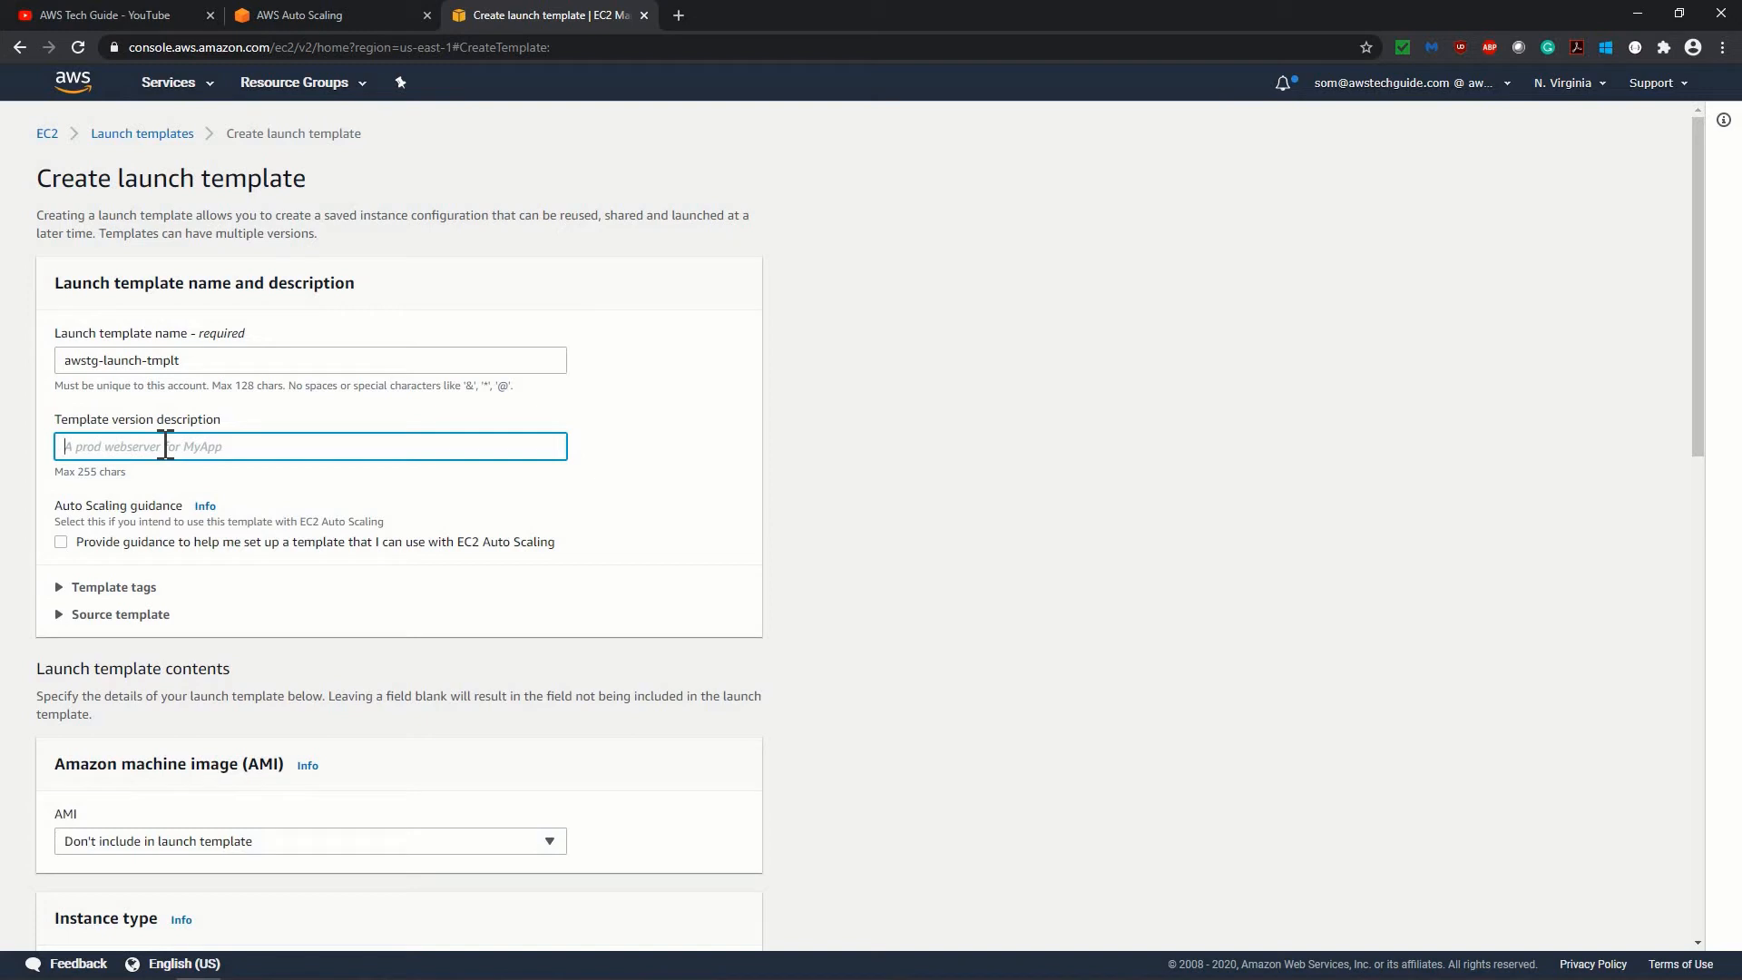
{"action": "type", "text": "dev"}
{"action": "key", "text": "Tab"}
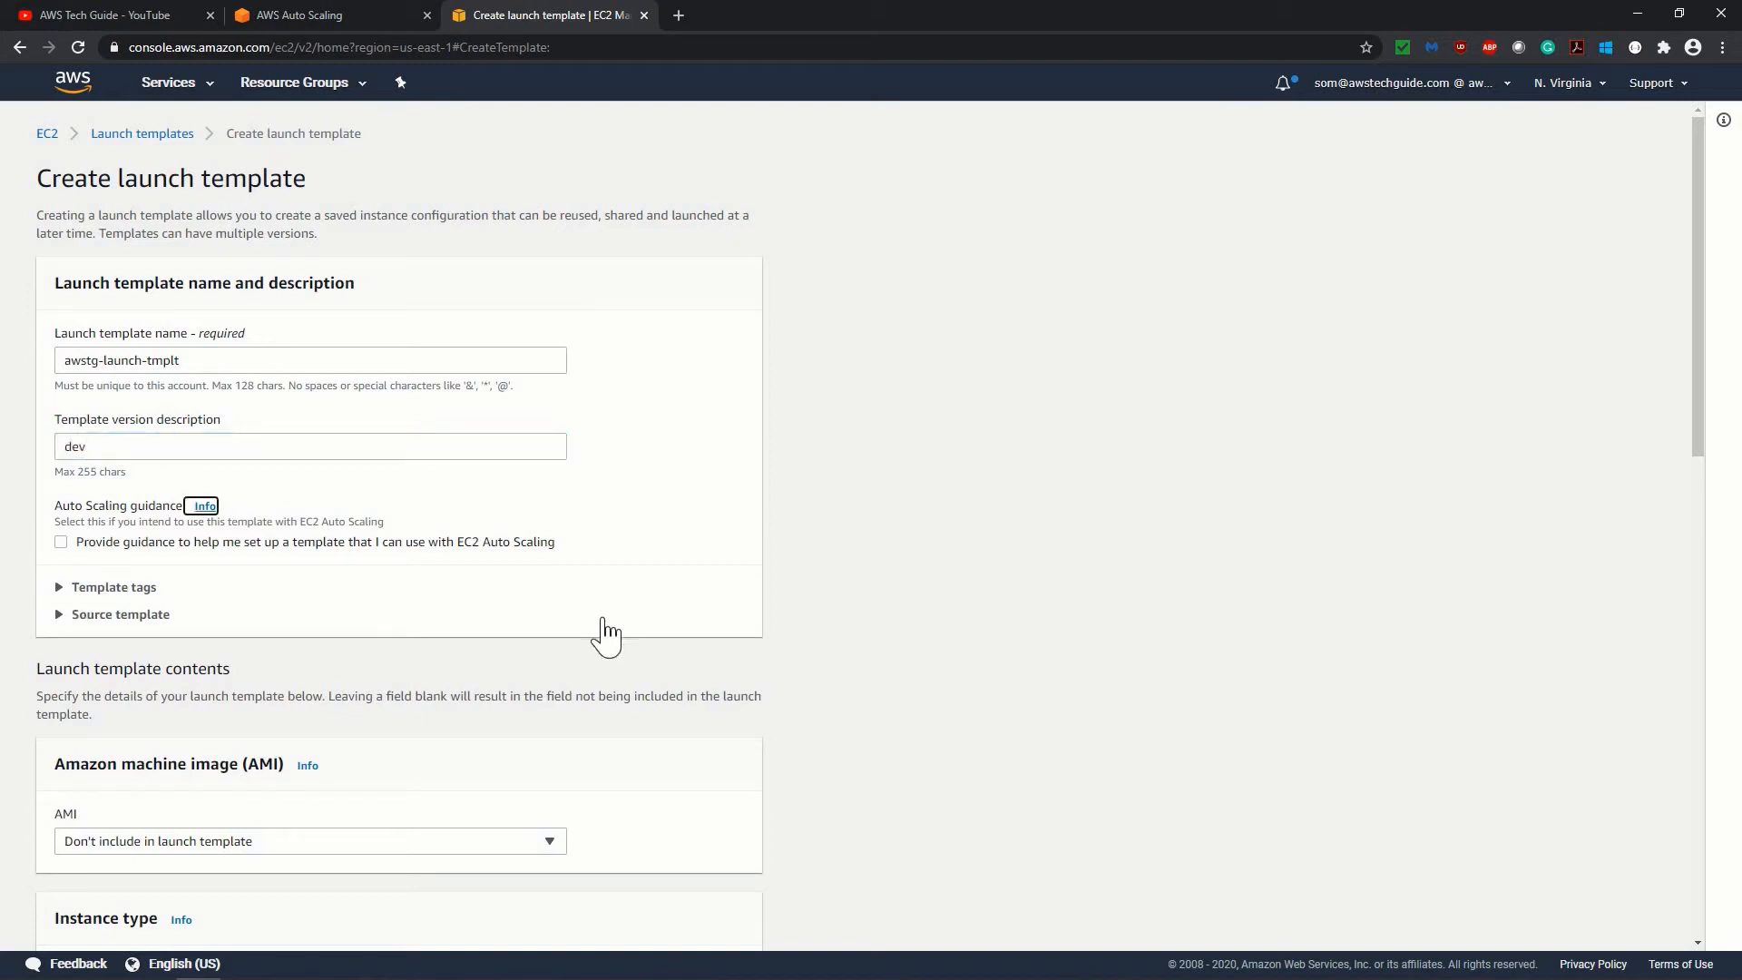
Step: Set the template's AMI to Amazon Linux 2 AMI (HVM), SSD Volume Type, 64-bit (x86), and the instance type to t2.nano
{"action": "scroll", "coordinate": [680, 550], "scroll_direction": "down", "scroll_amount": 4}
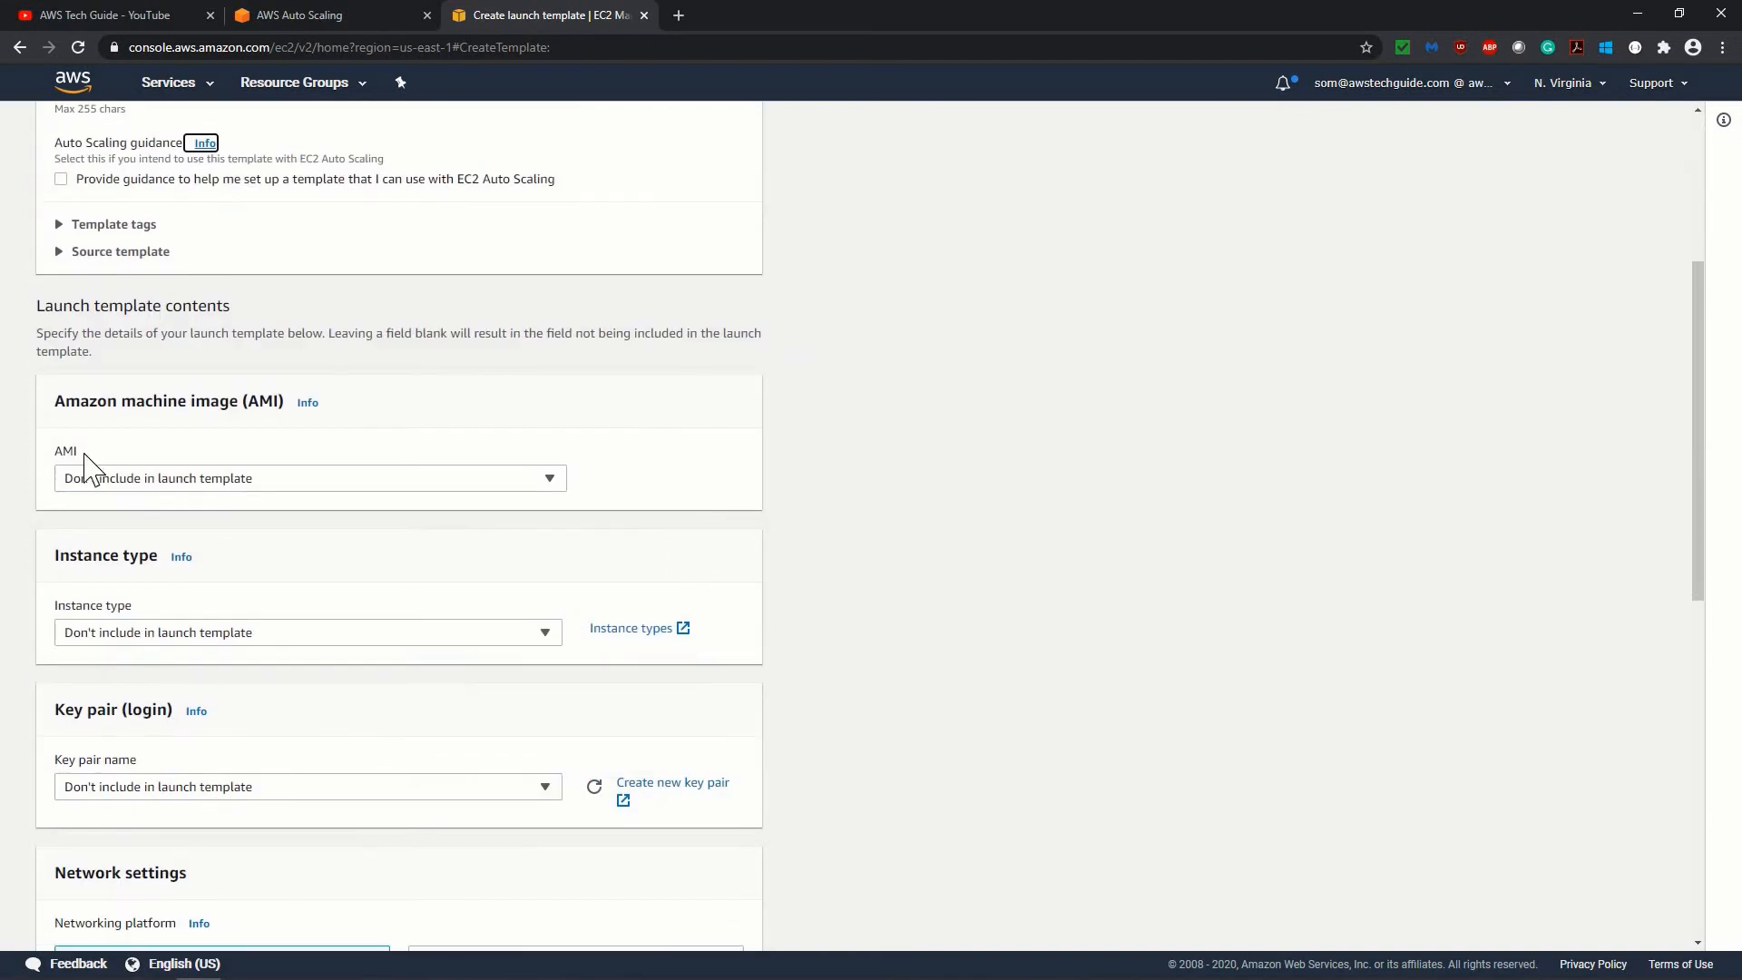
{"action": "left_click", "coordinate": [307, 478]}
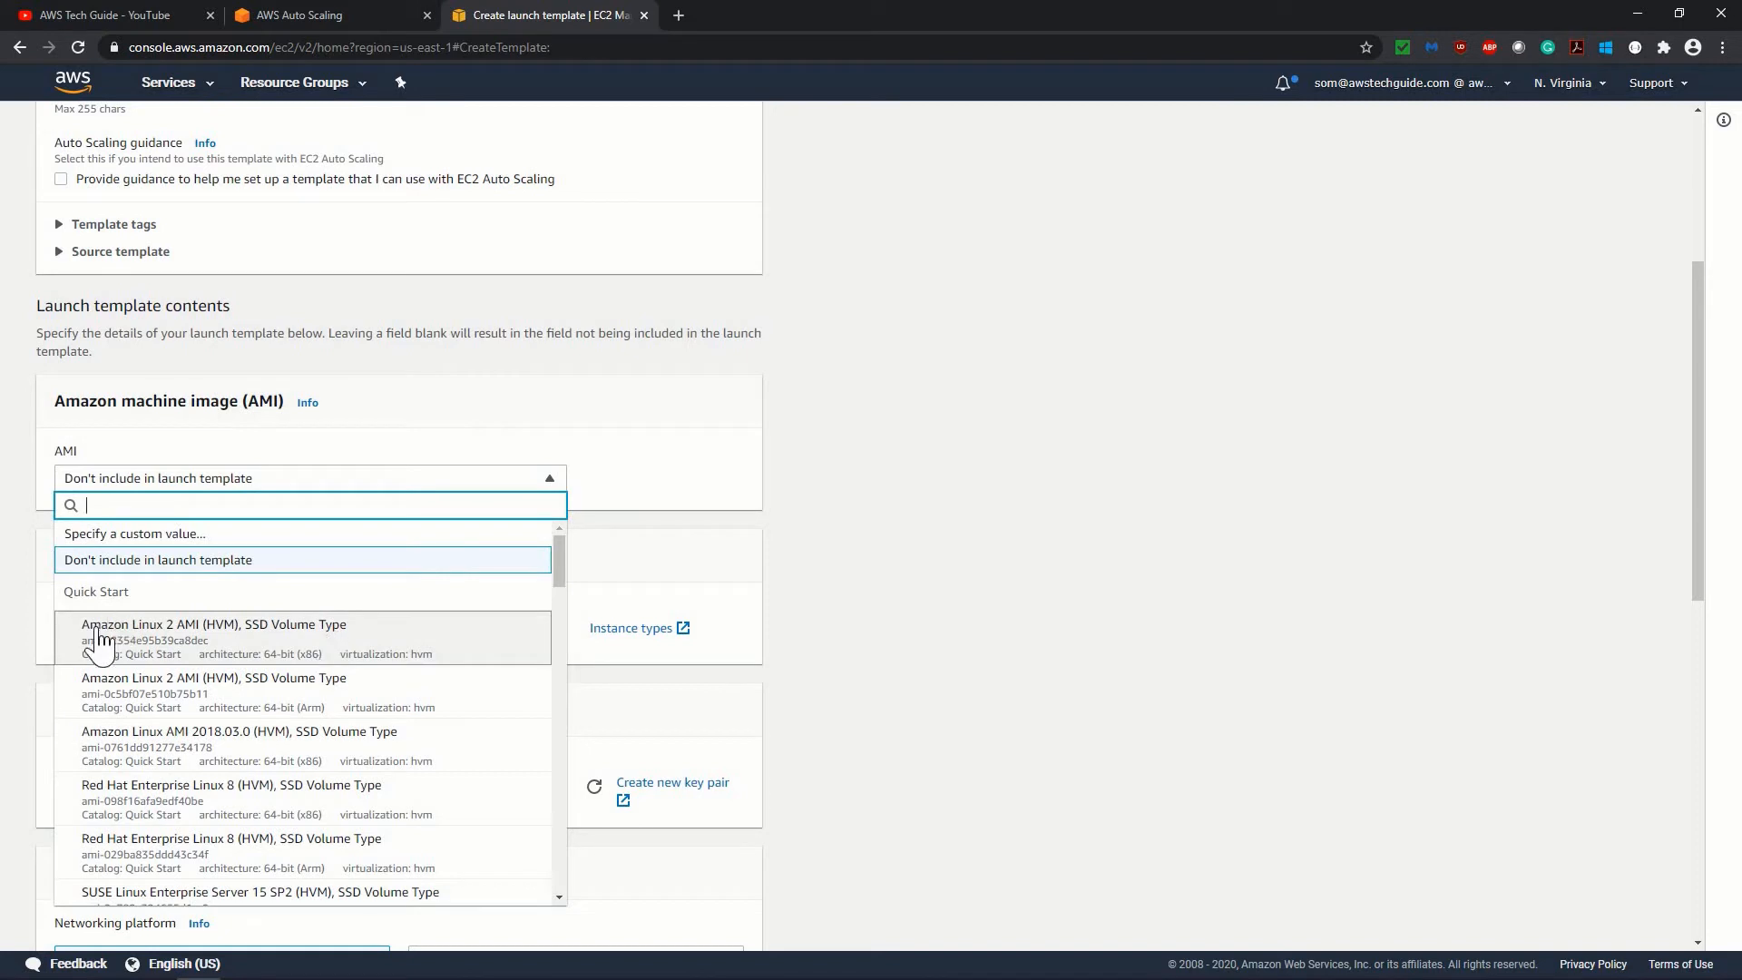
{"action": "left_click", "coordinate": [172, 636]}
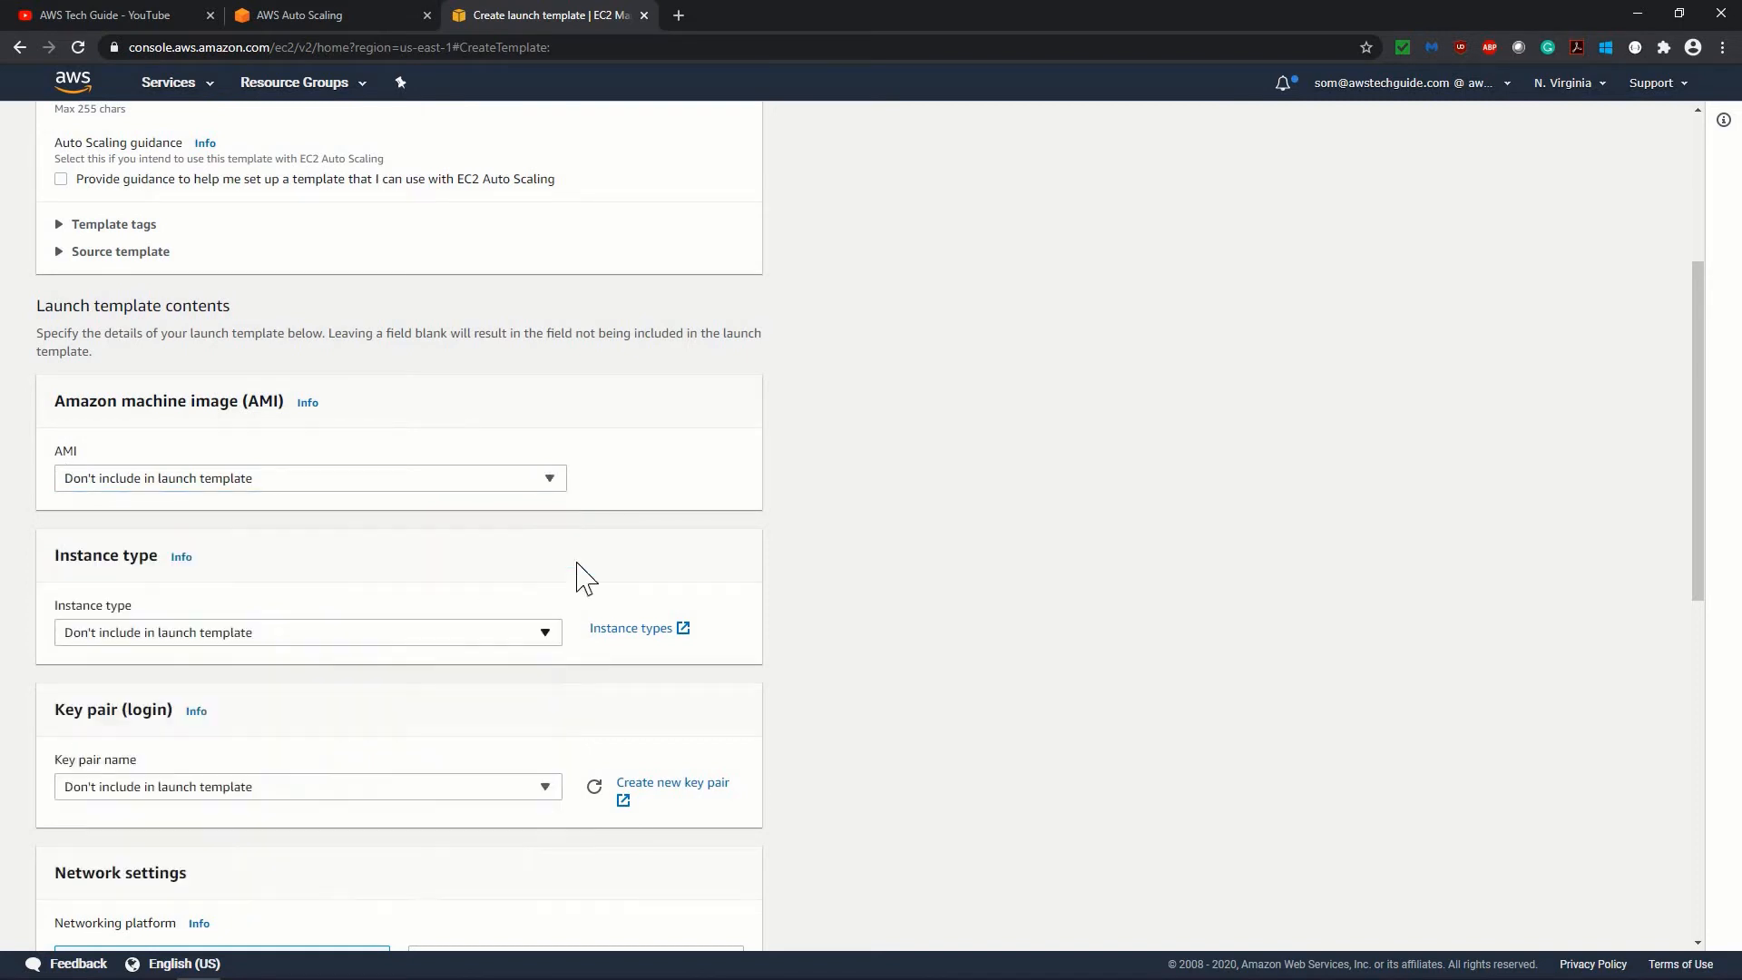
{"action": "scroll", "coordinate": [273, 409], "scroll_direction": "down", "scroll_amount": 2}
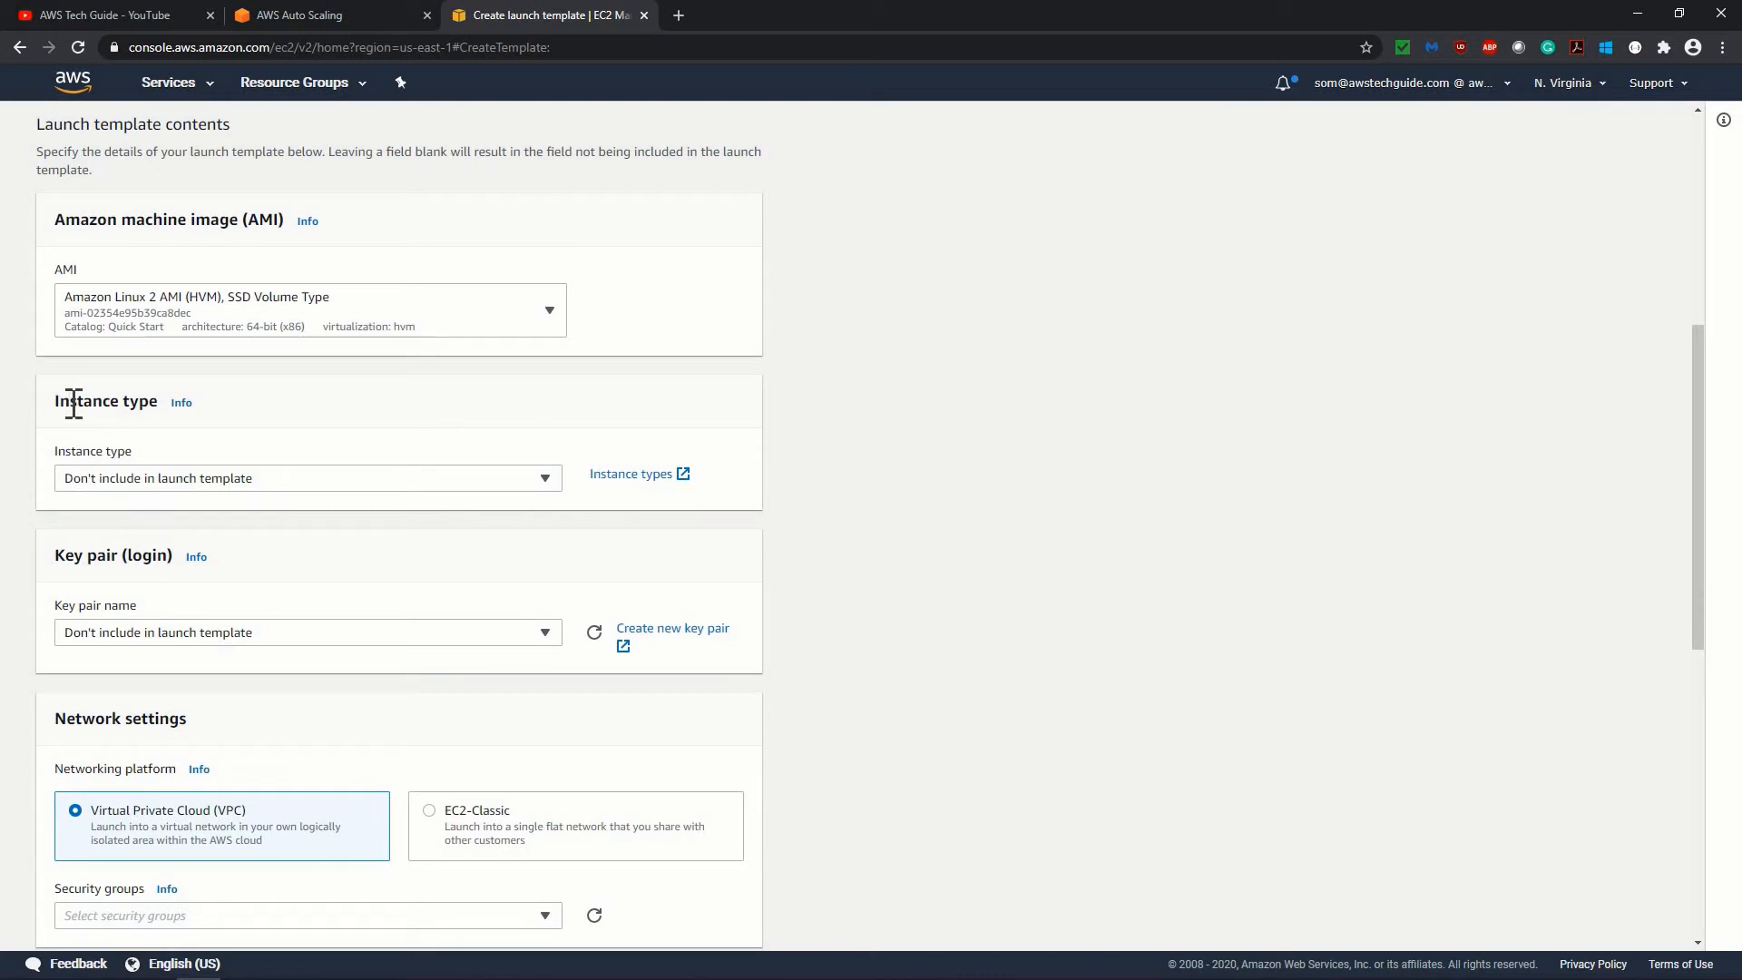
{"action": "left_click", "coordinate": [422, 485]}
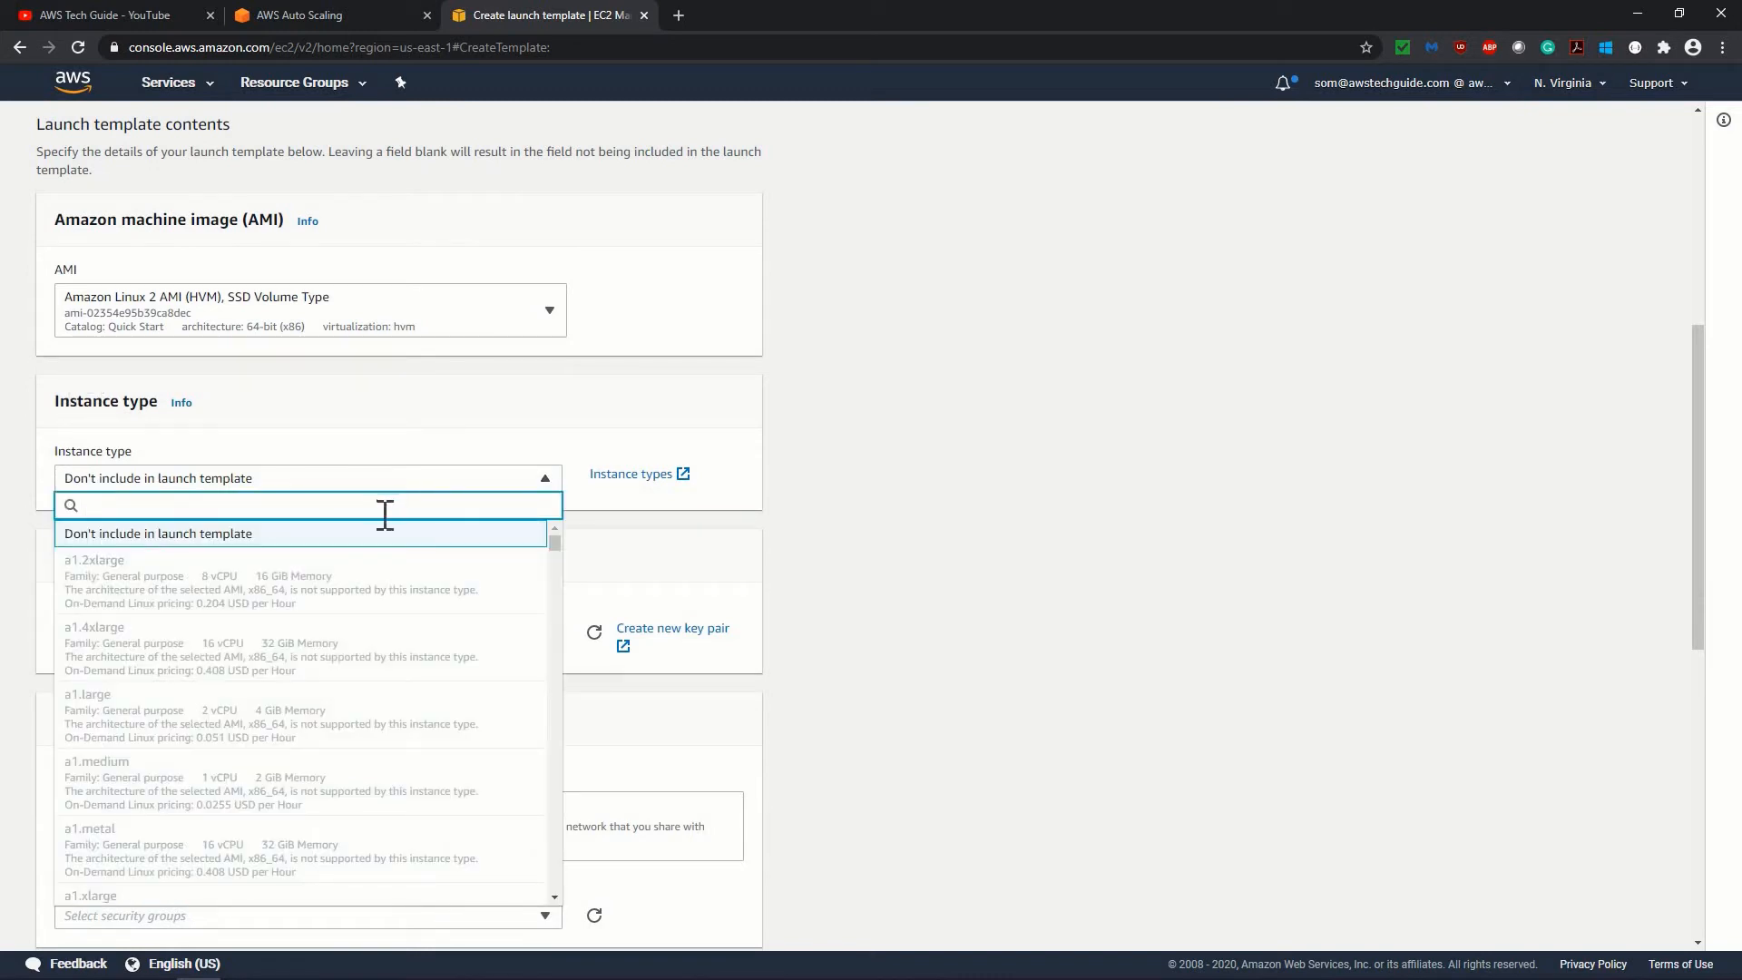
{"action": "type", "text": "t2"}
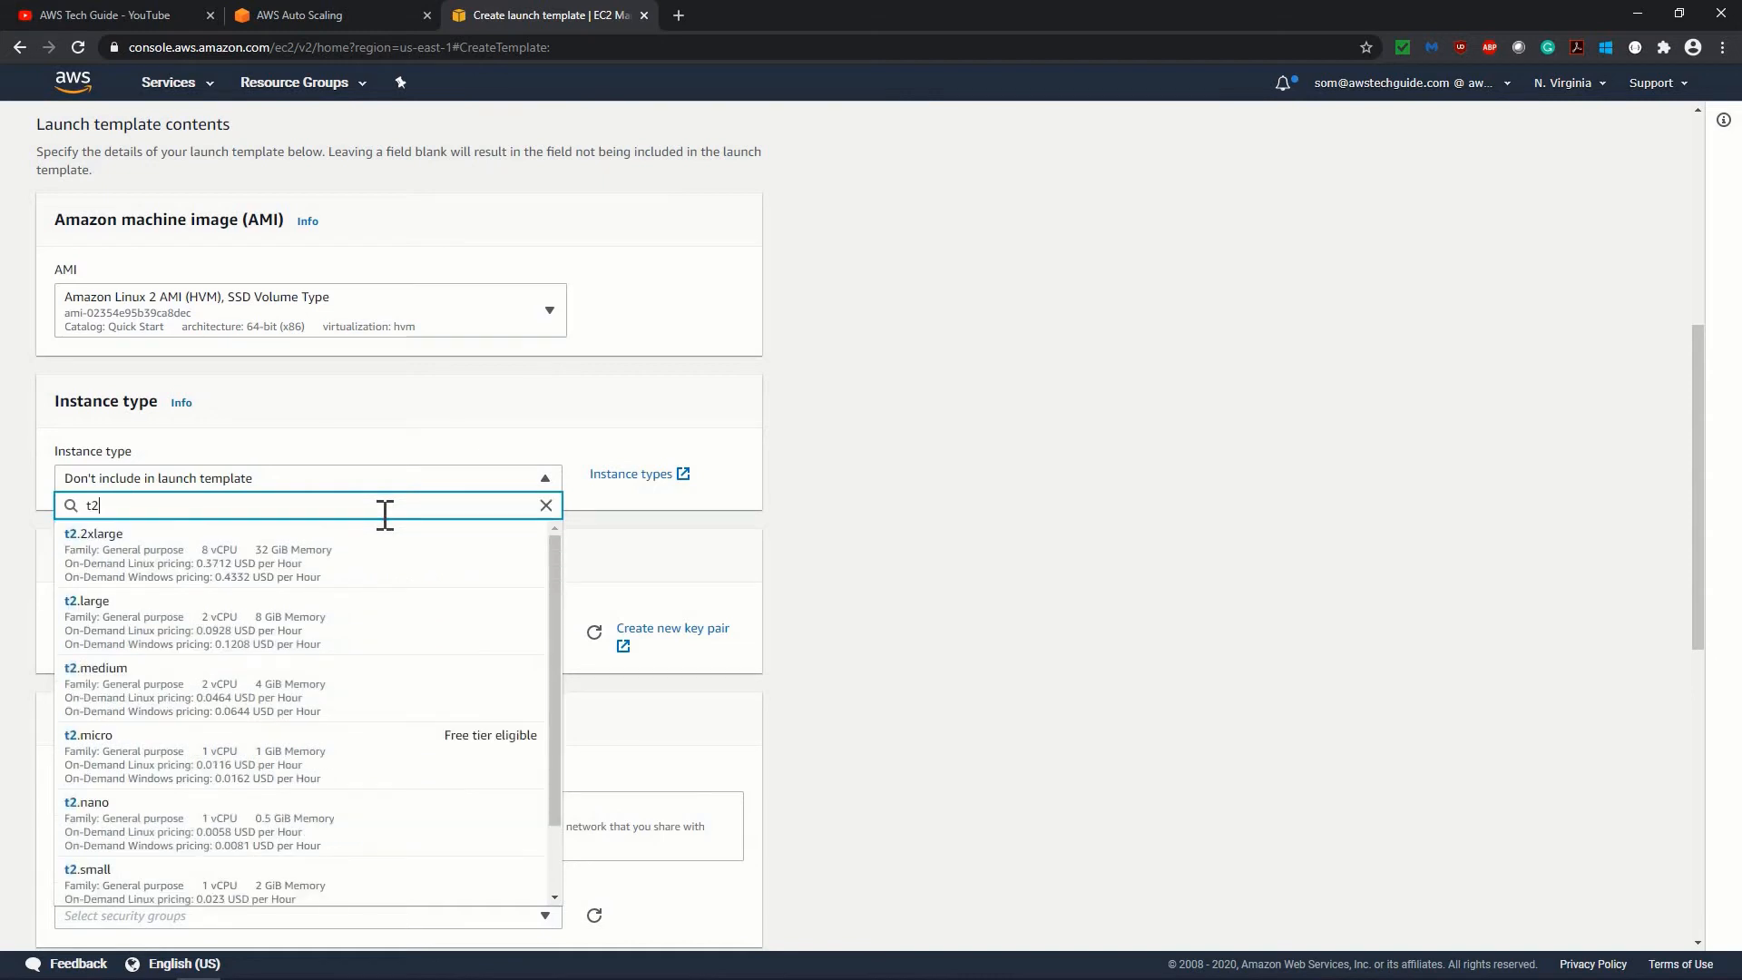
{"action": "left_click", "coordinate": [184, 805]}
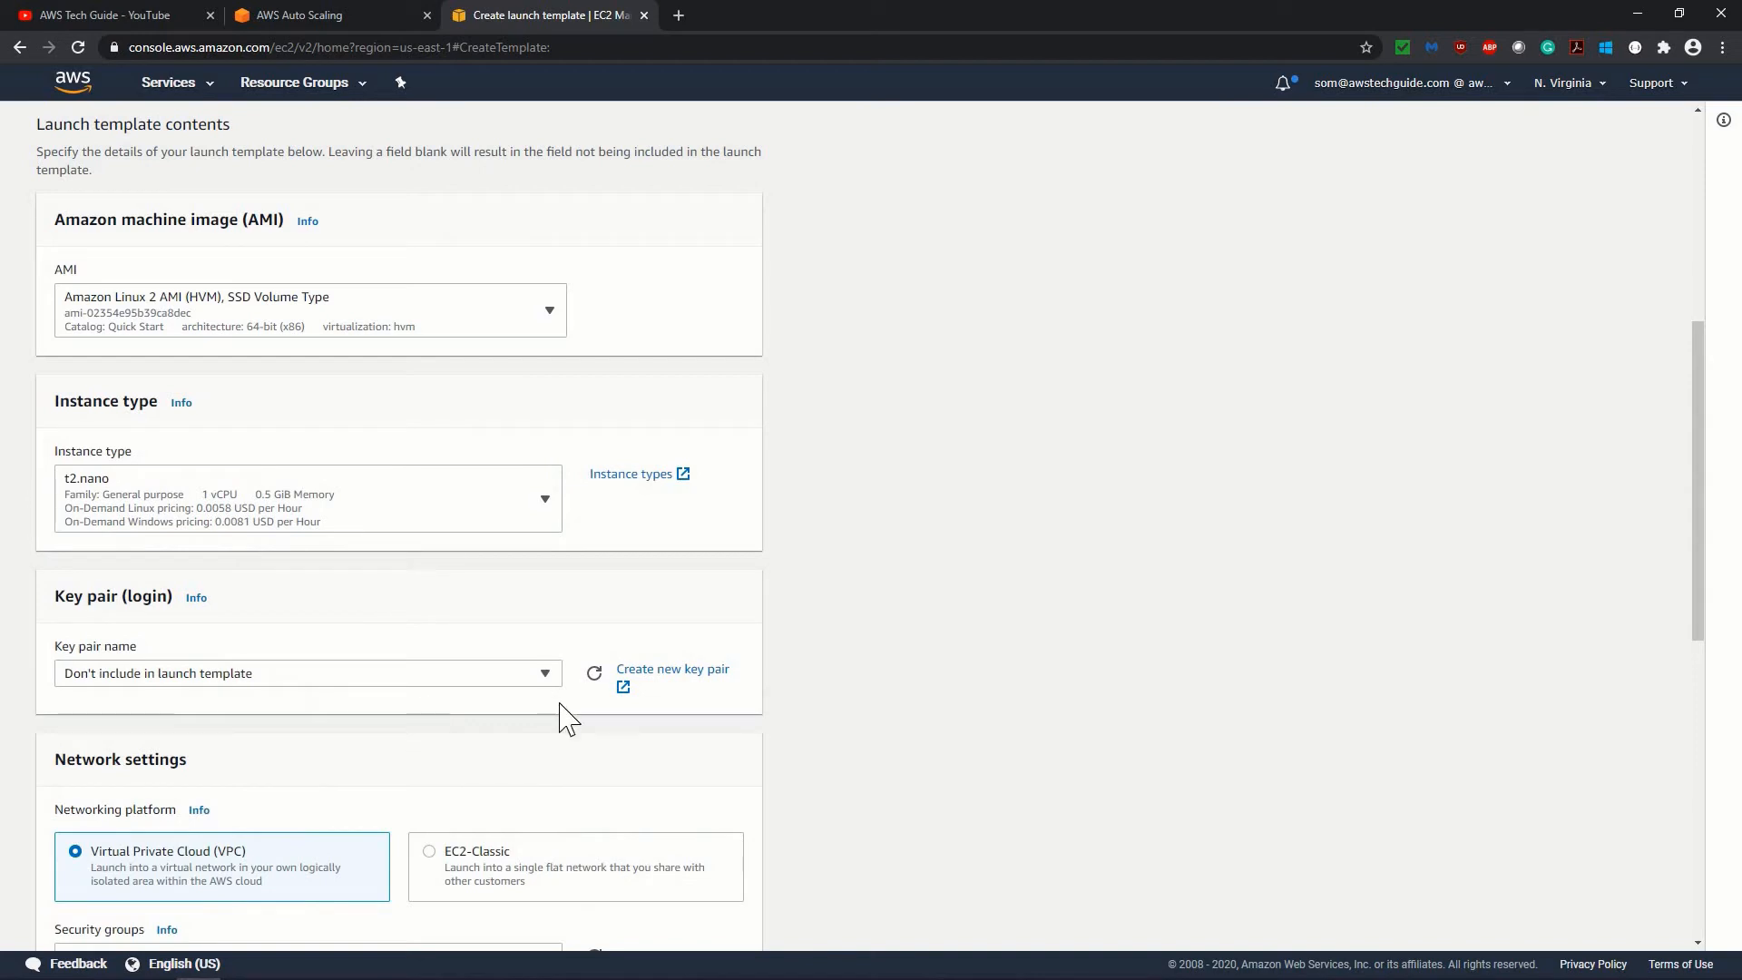
Step: Assign the key pair awstg-us-east1-cicd and the default security group sg-8afe2aa5 to the launch template
{"action": "scroll", "coordinate": [318, 563], "scroll_direction": "down", "scroll_amount": 3}
{"action": "left_click", "coordinate": [501, 403]}
{"action": "left_click", "coordinate": [308, 510]}
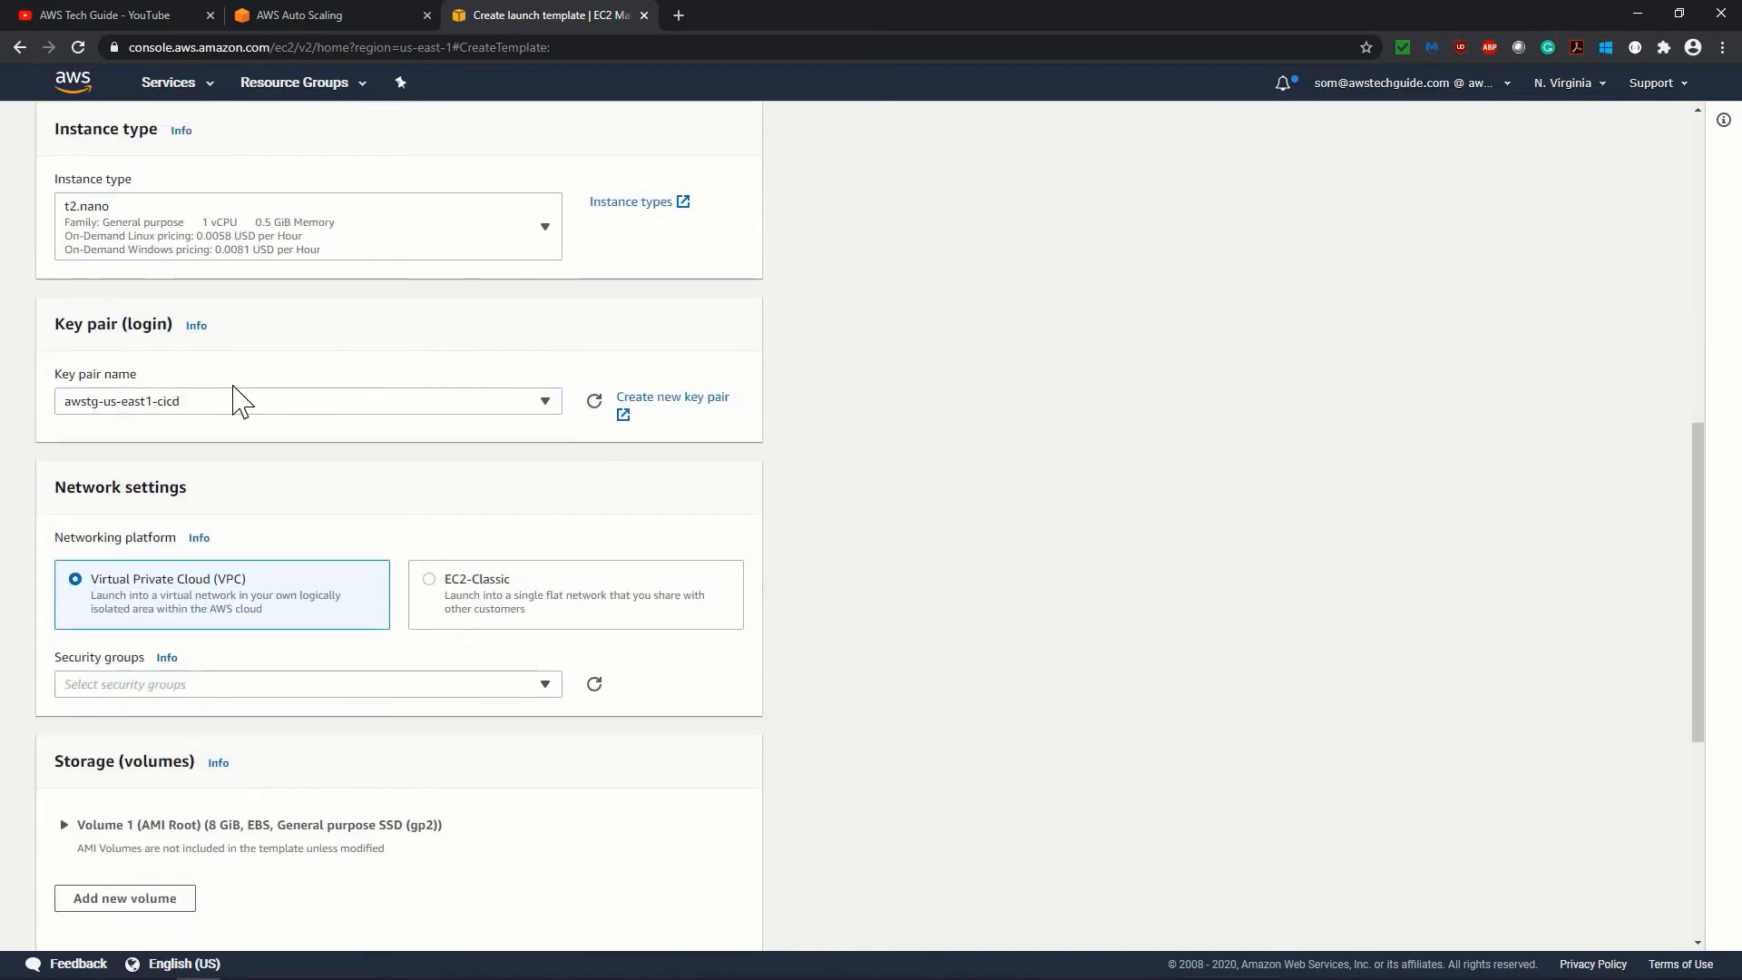
{"action": "scroll", "coordinate": [624, 522], "scroll_direction": "down", "scroll_amount": 3}
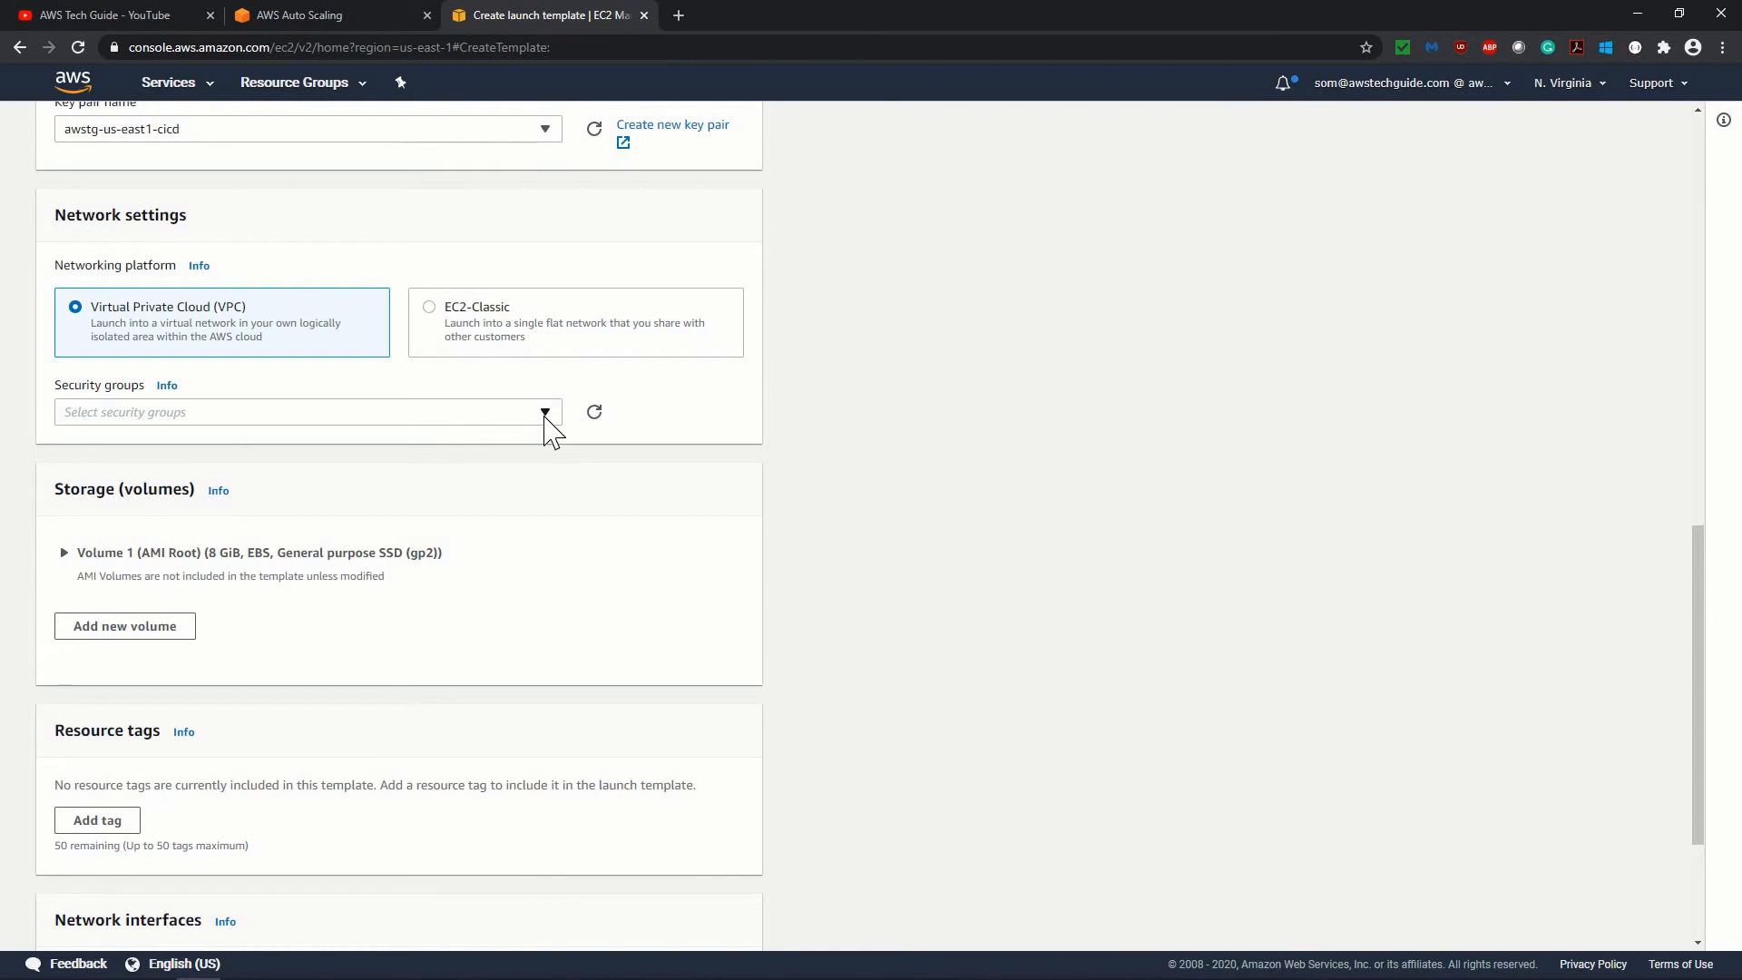
{"action": "left_click", "coordinate": [546, 414]}
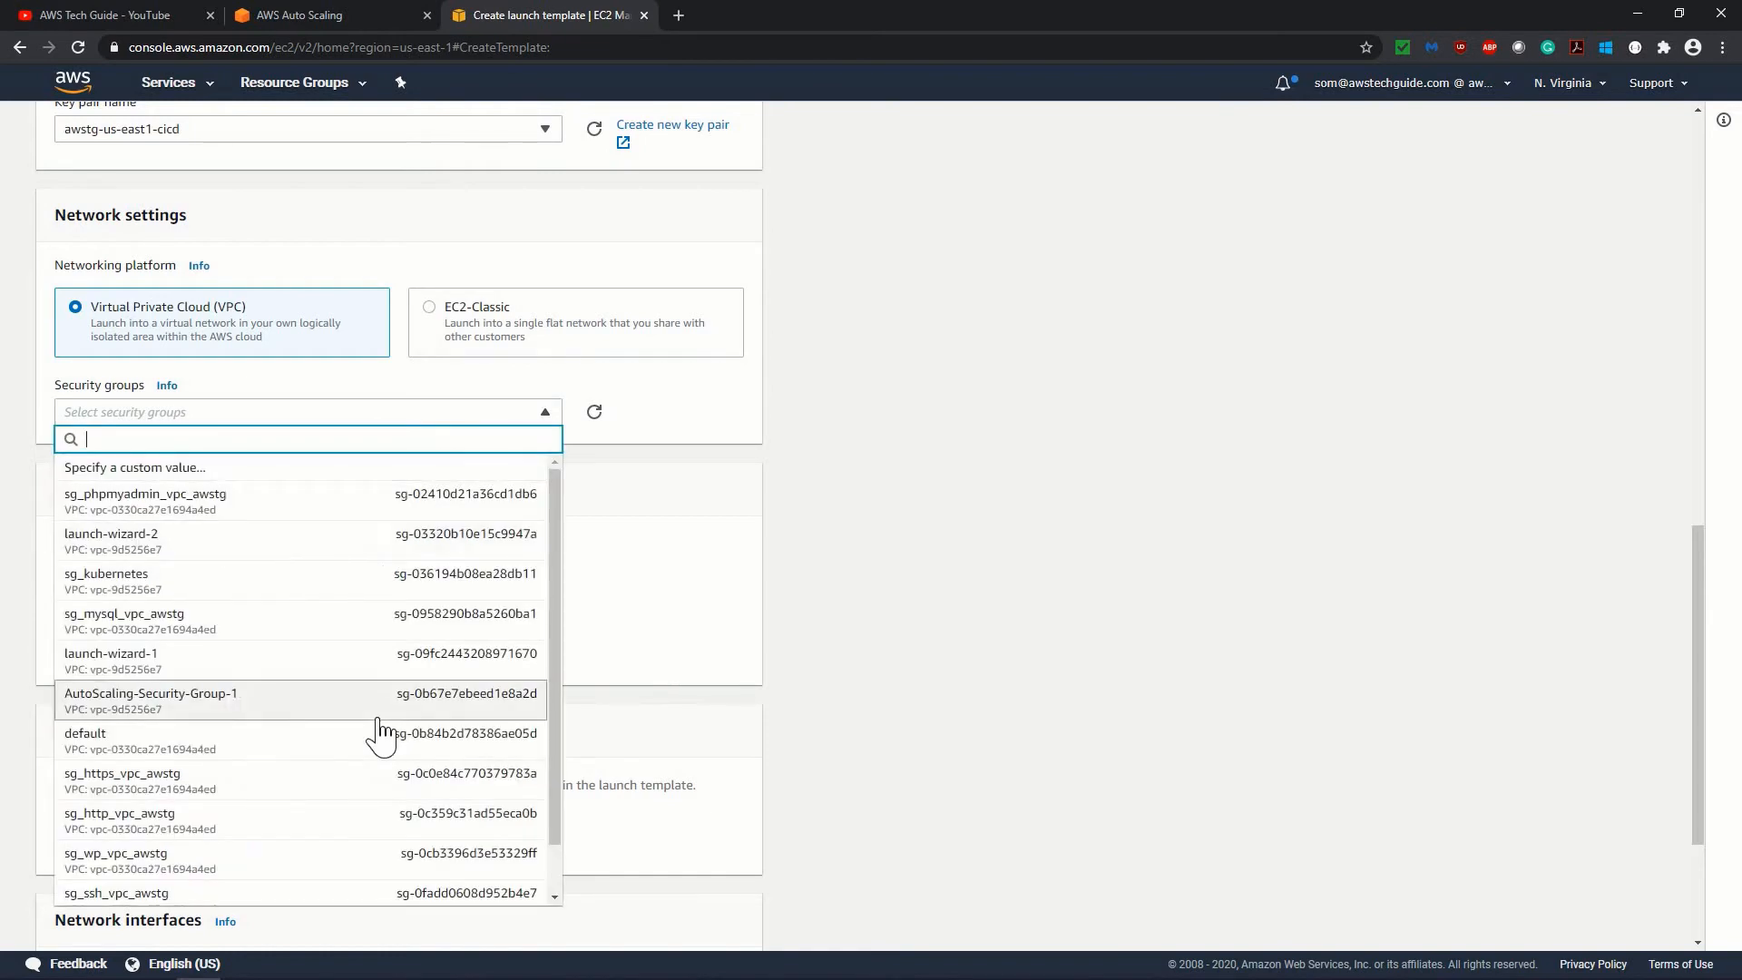
{"action": "scroll", "coordinate": [379, 730], "scroll_direction": "down", "scroll_amount": 2}
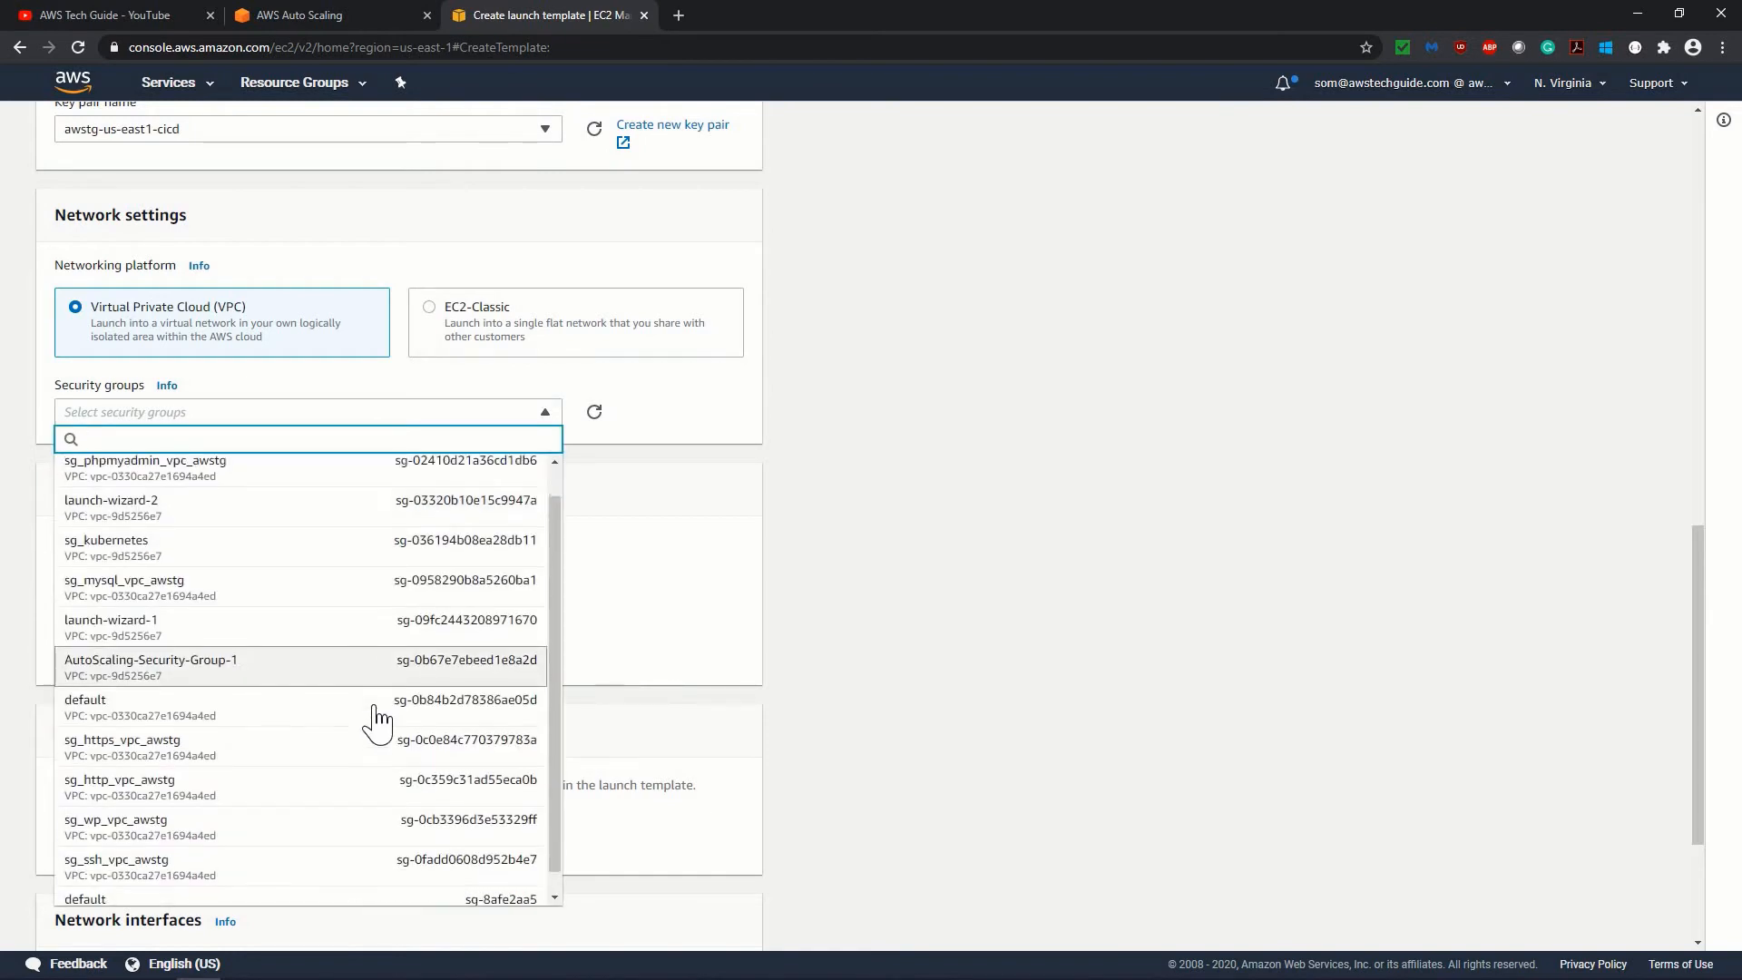
{"action": "left_click", "coordinate": [281, 889]}
{"action": "left_click", "coordinate": [591, 556]}
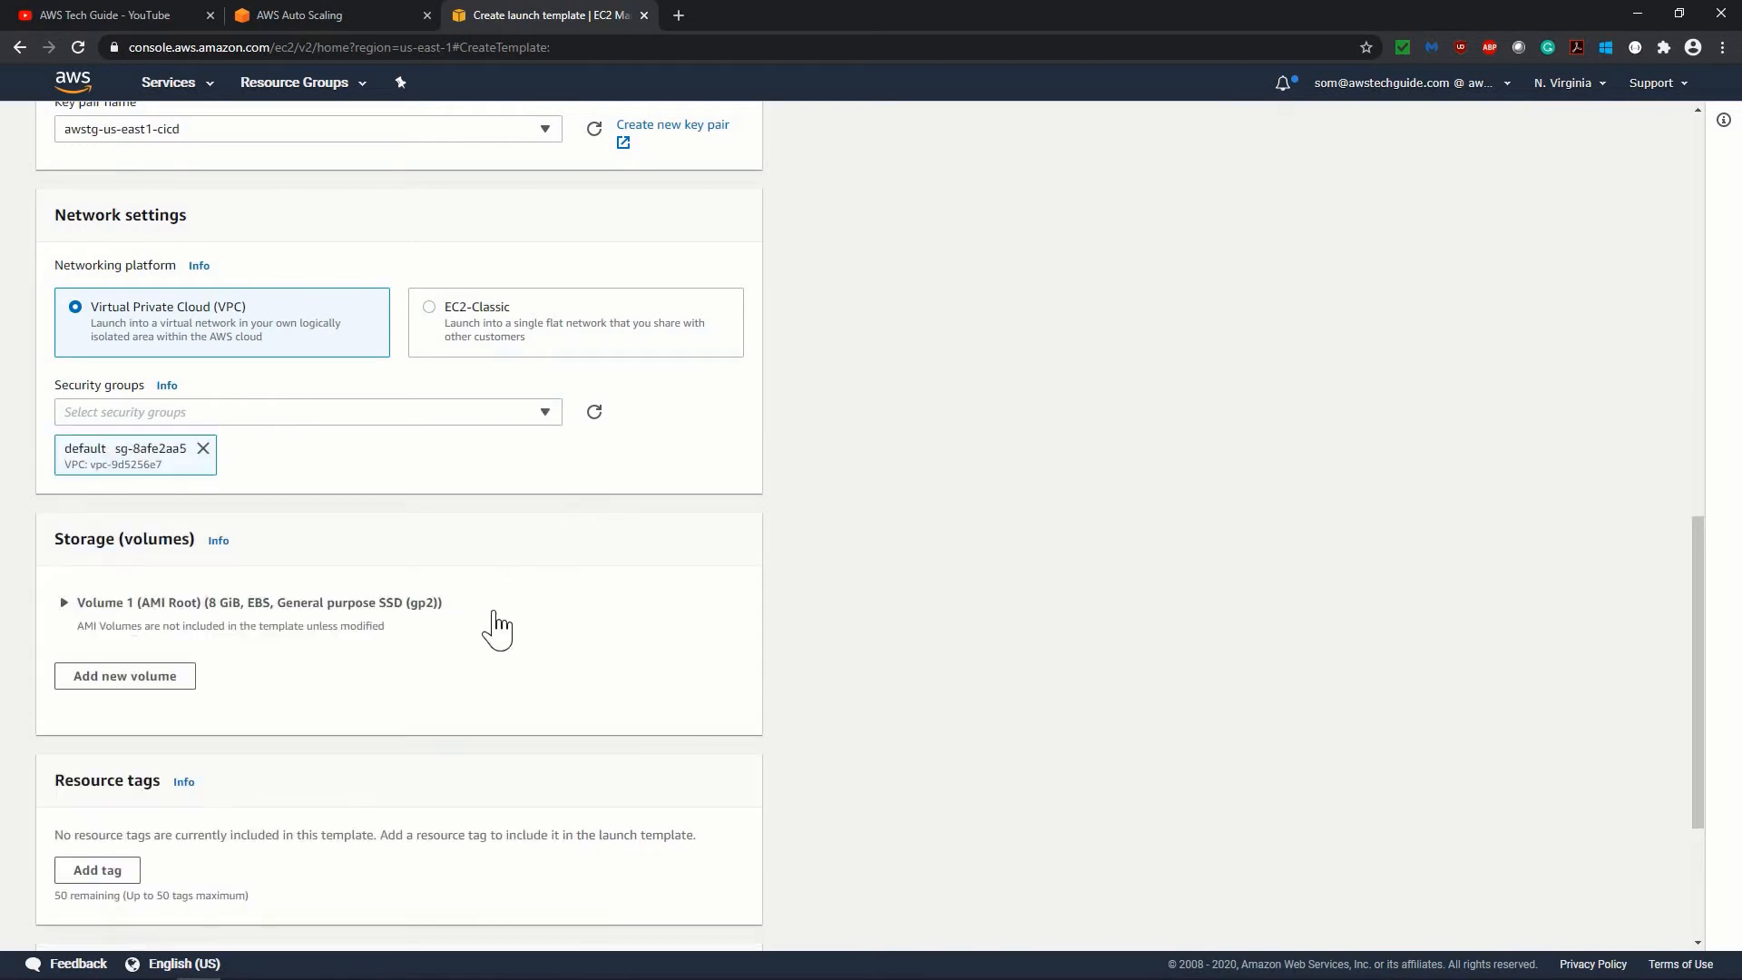
Step: Review the template's advanced details down to the user data, and create the launch template
{"action": "scroll", "coordinate": [487, 667], "scroll_direction": "down", "scroll_amount": 3}
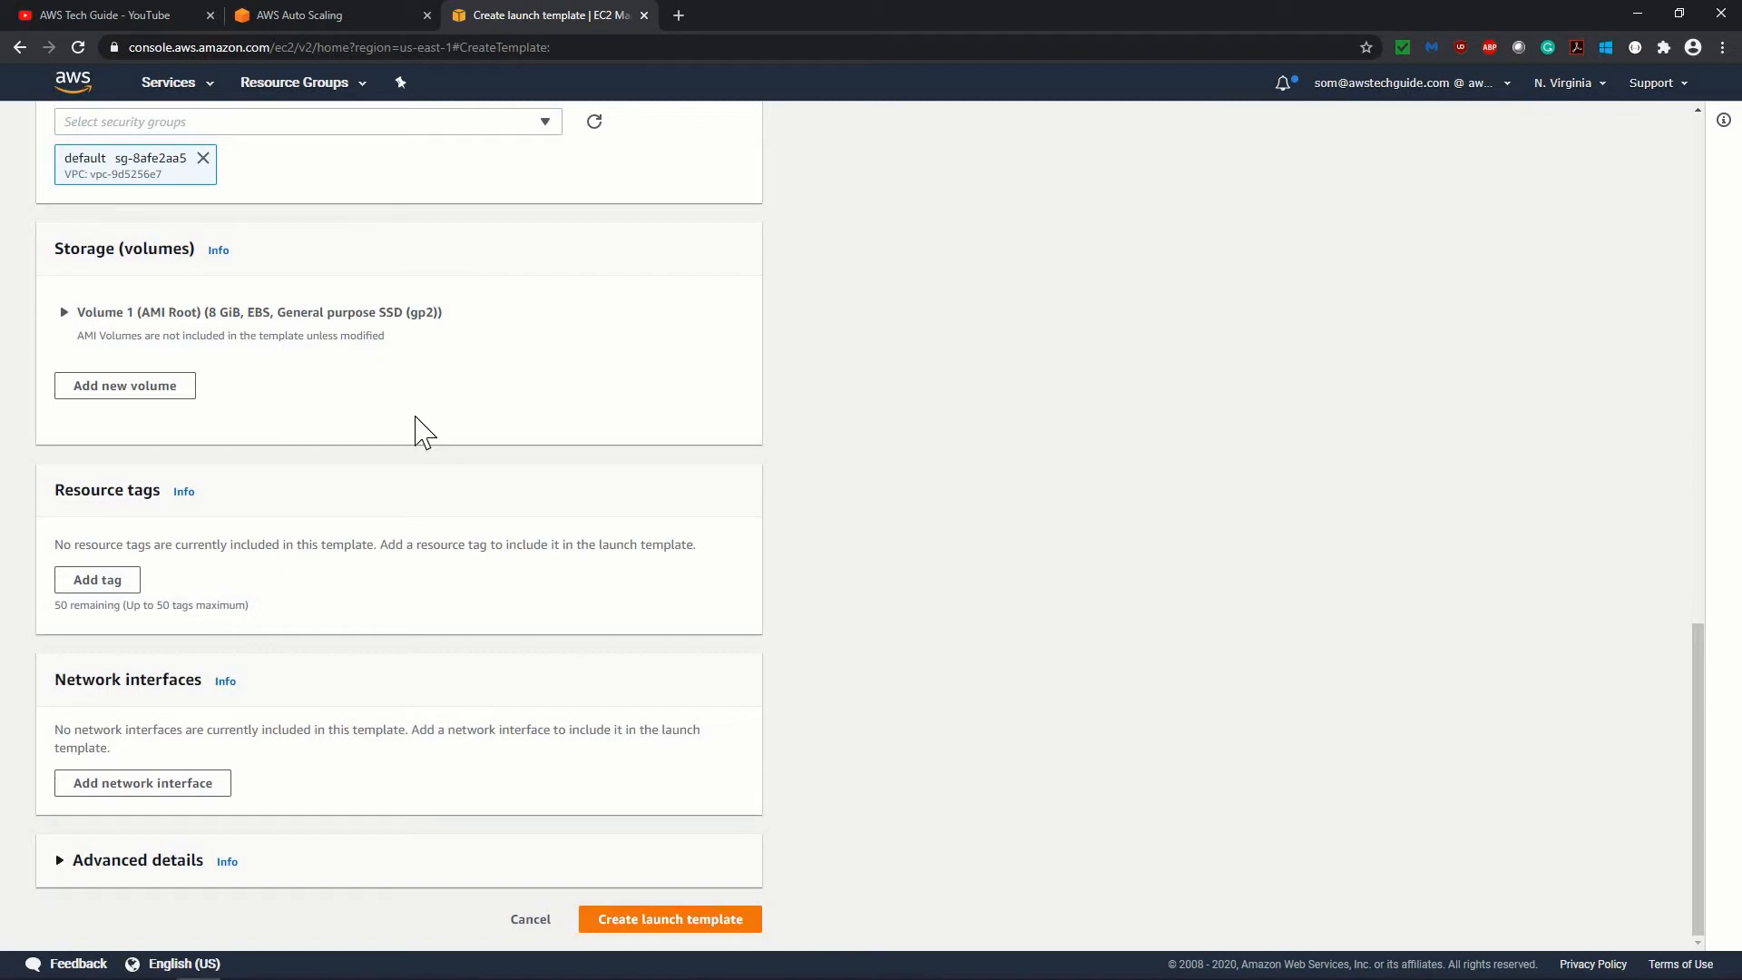
{"action": "left_click", "coordinate": [59, 863]}
{"action": "scroll", "coordinate": [284, 784], "scroll_direction": "down", "scroll_amount": 8}
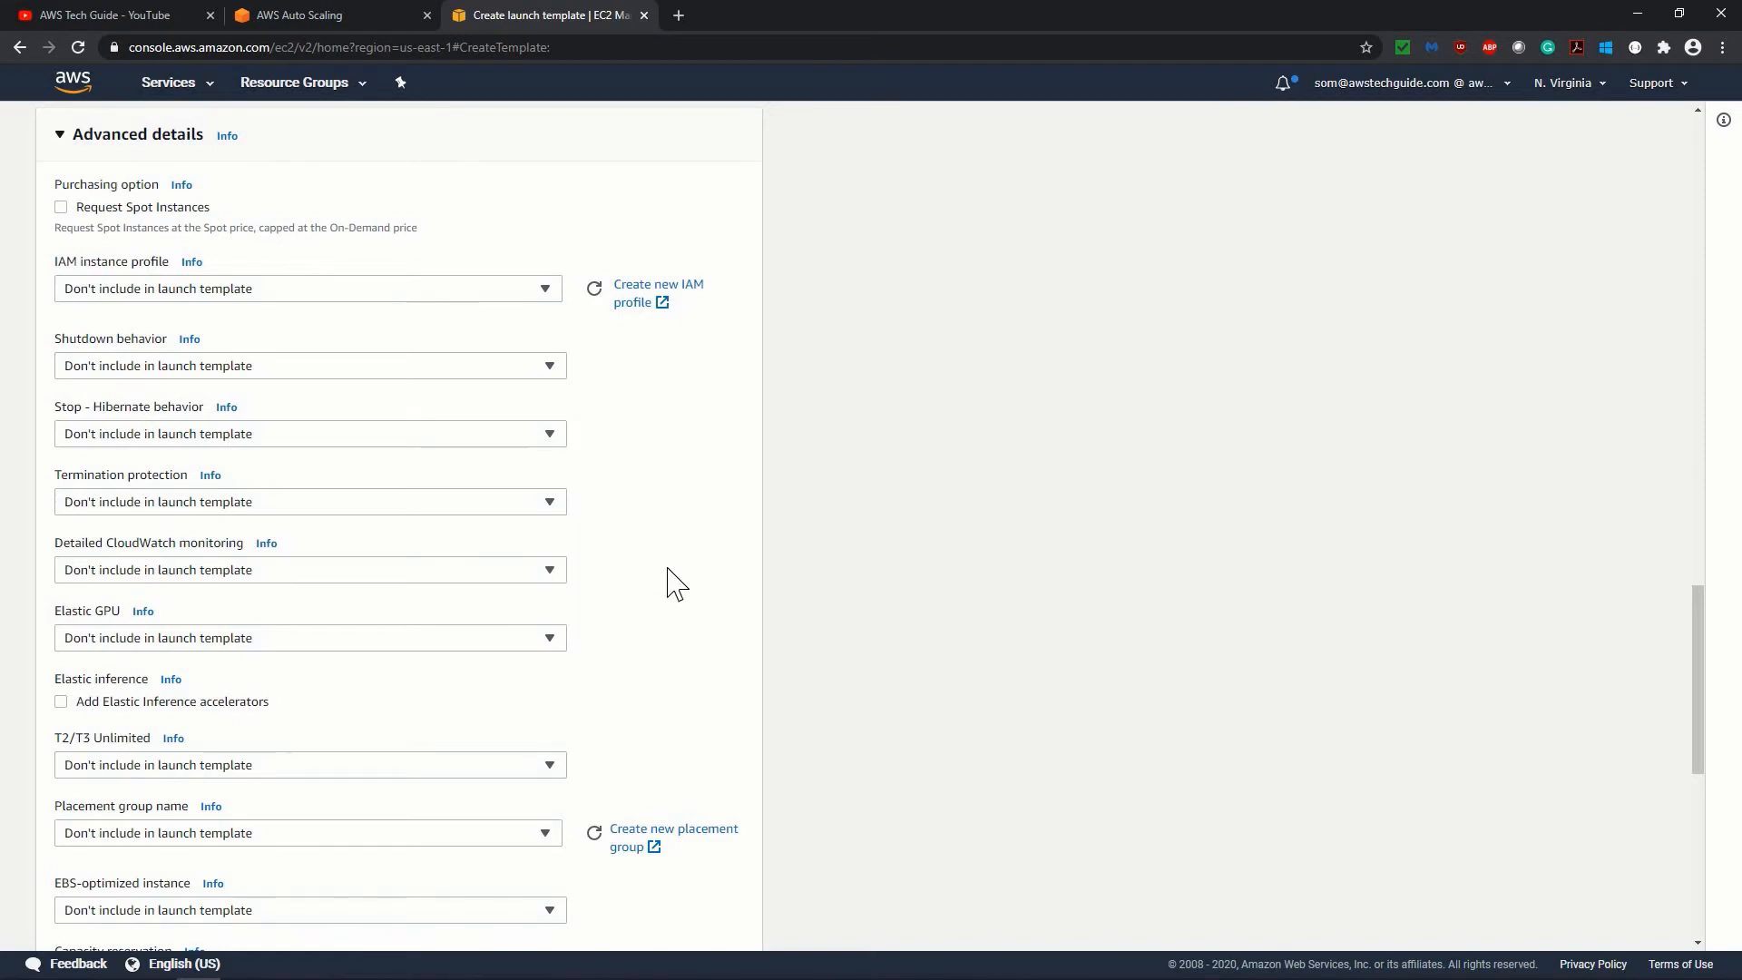
{"action": "scroll", "coordinate": [671, 584], "scroll_direction": "down", "scroll_amount": 8}
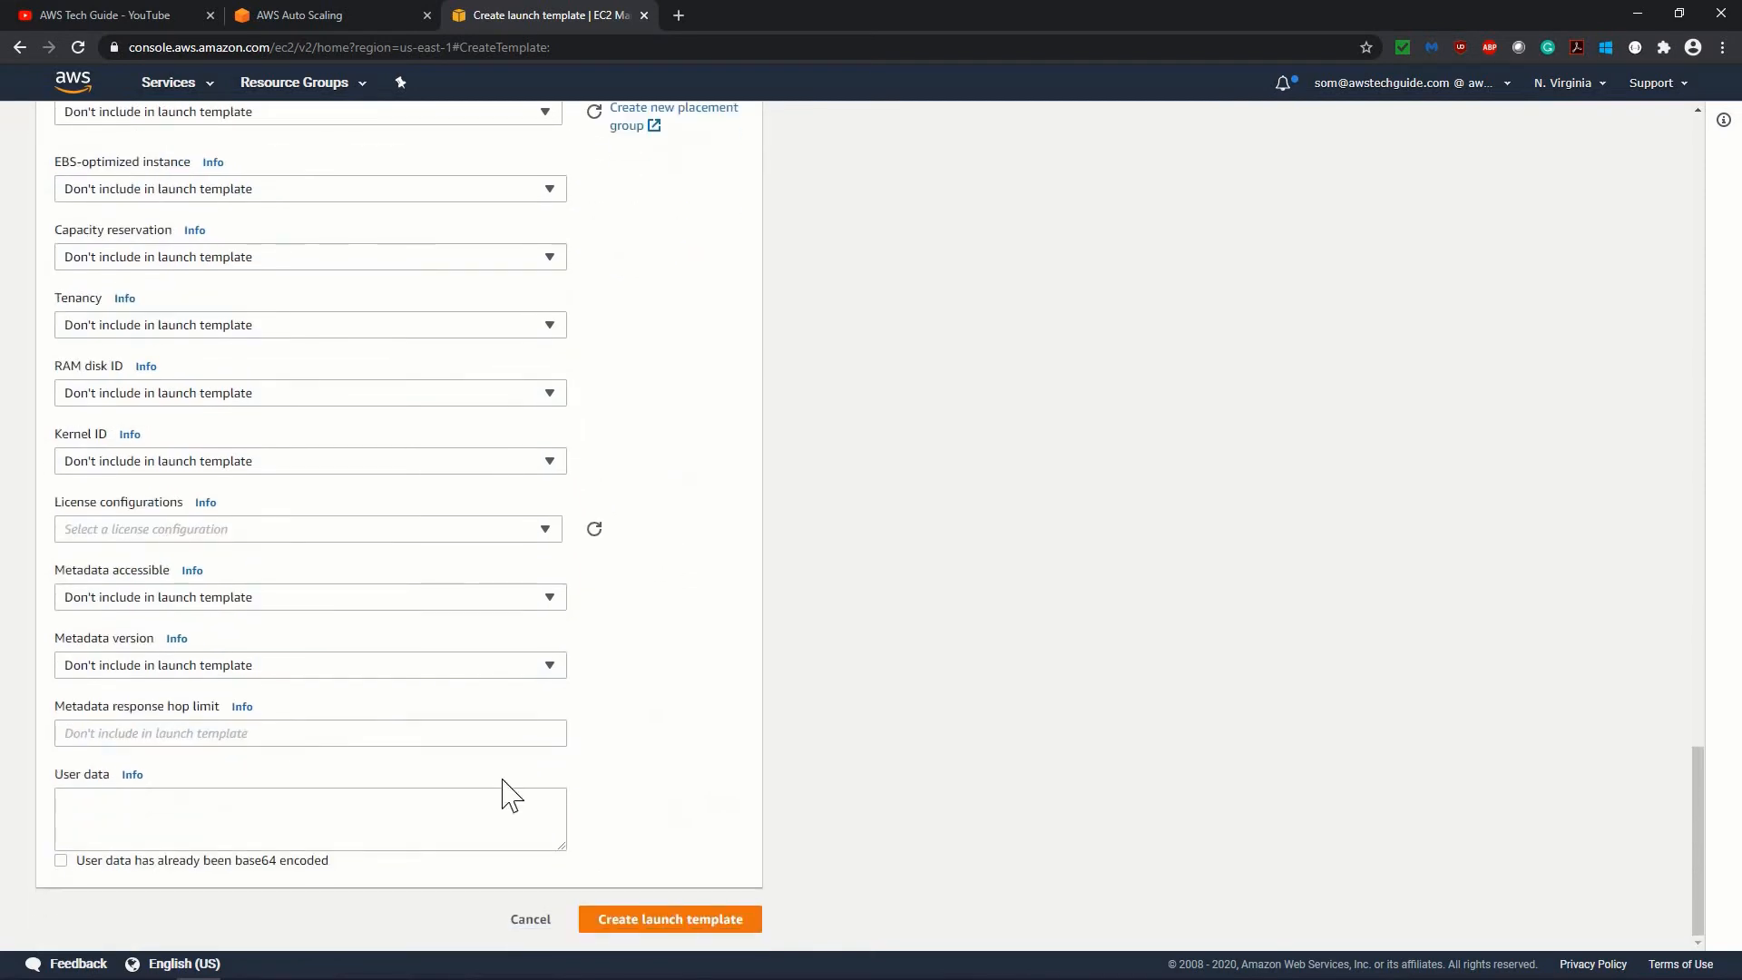
{"action": "left_click", "coordinate": [481, 813]}
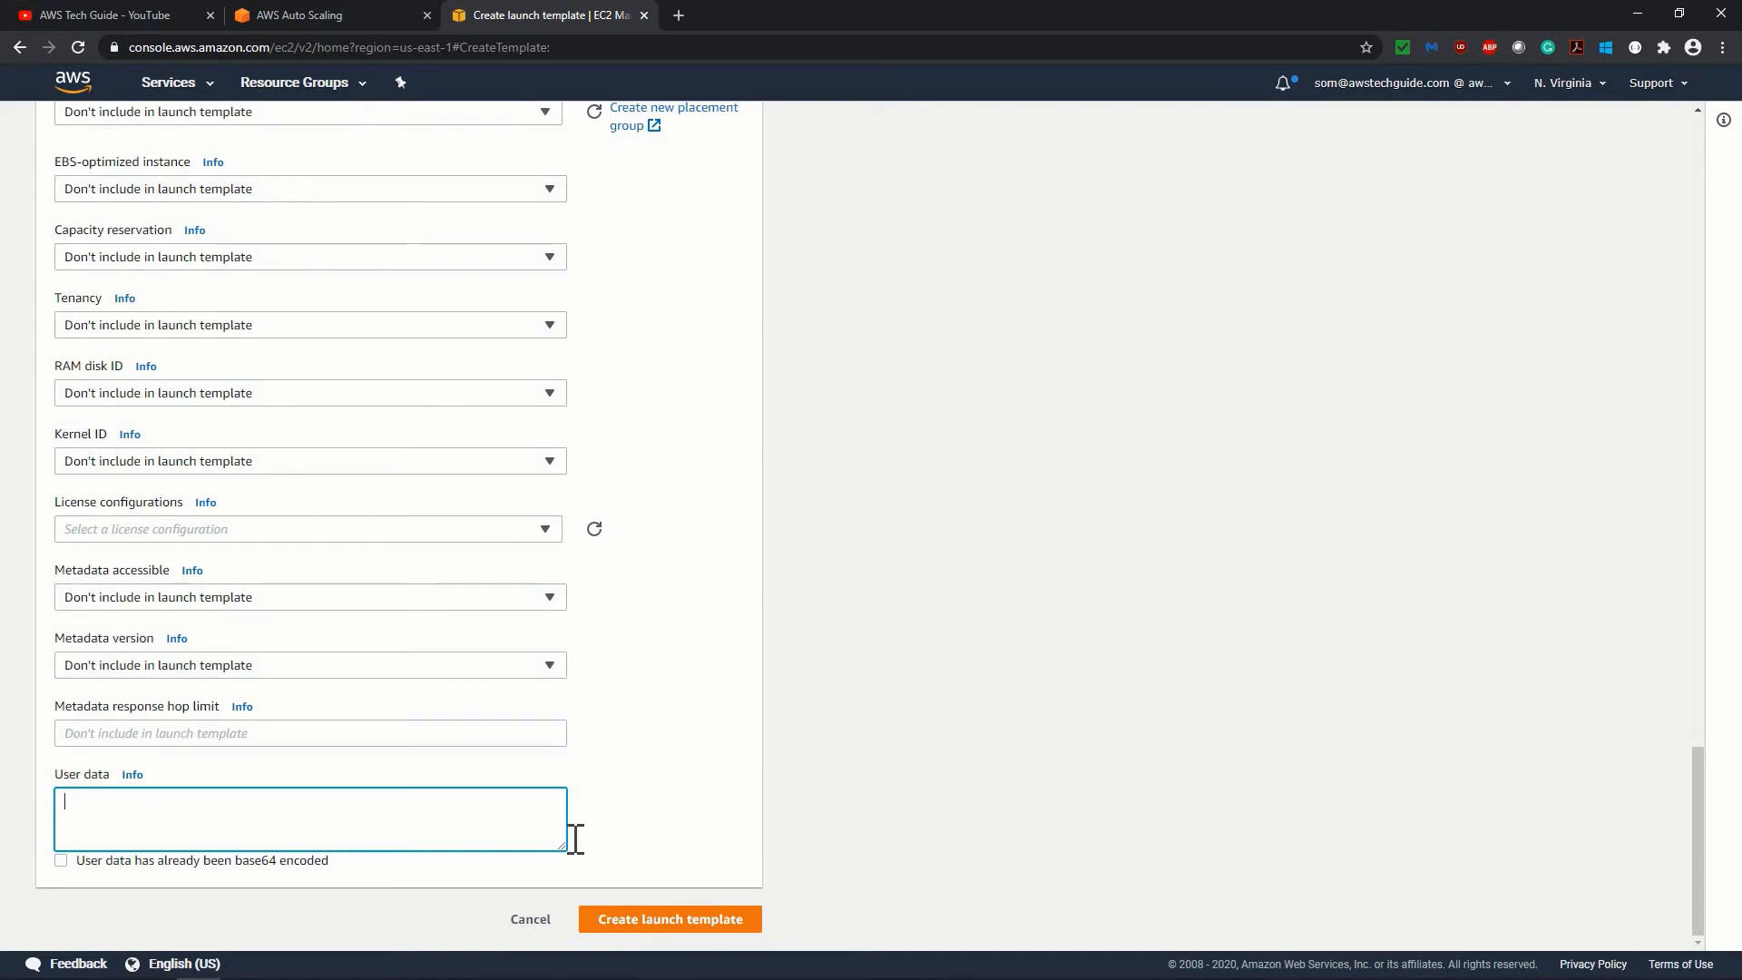
{"action": "left_click", "coordinate": [653, 920]}
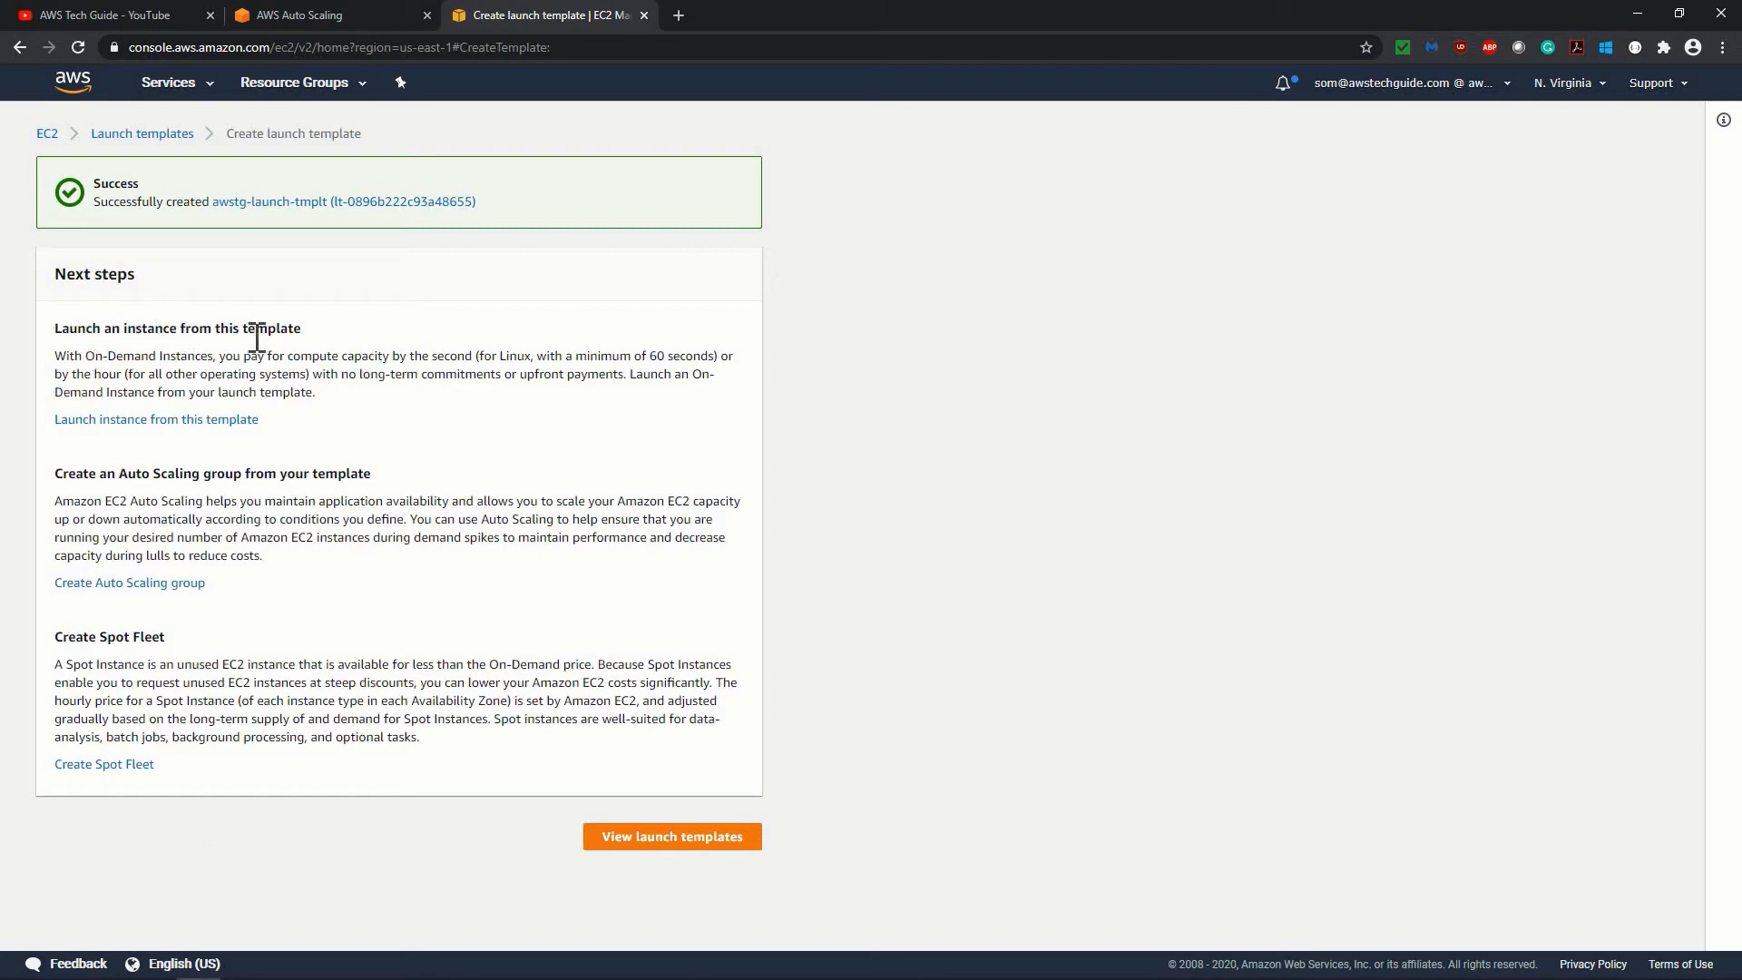
Step: Open the launch templates list, select awstg-launch-tmplt and examine its details and versions
{"action": "left_click", "coordinate": [65, 423]}
{"action": "left_click", "coordinate": [619, 848]}
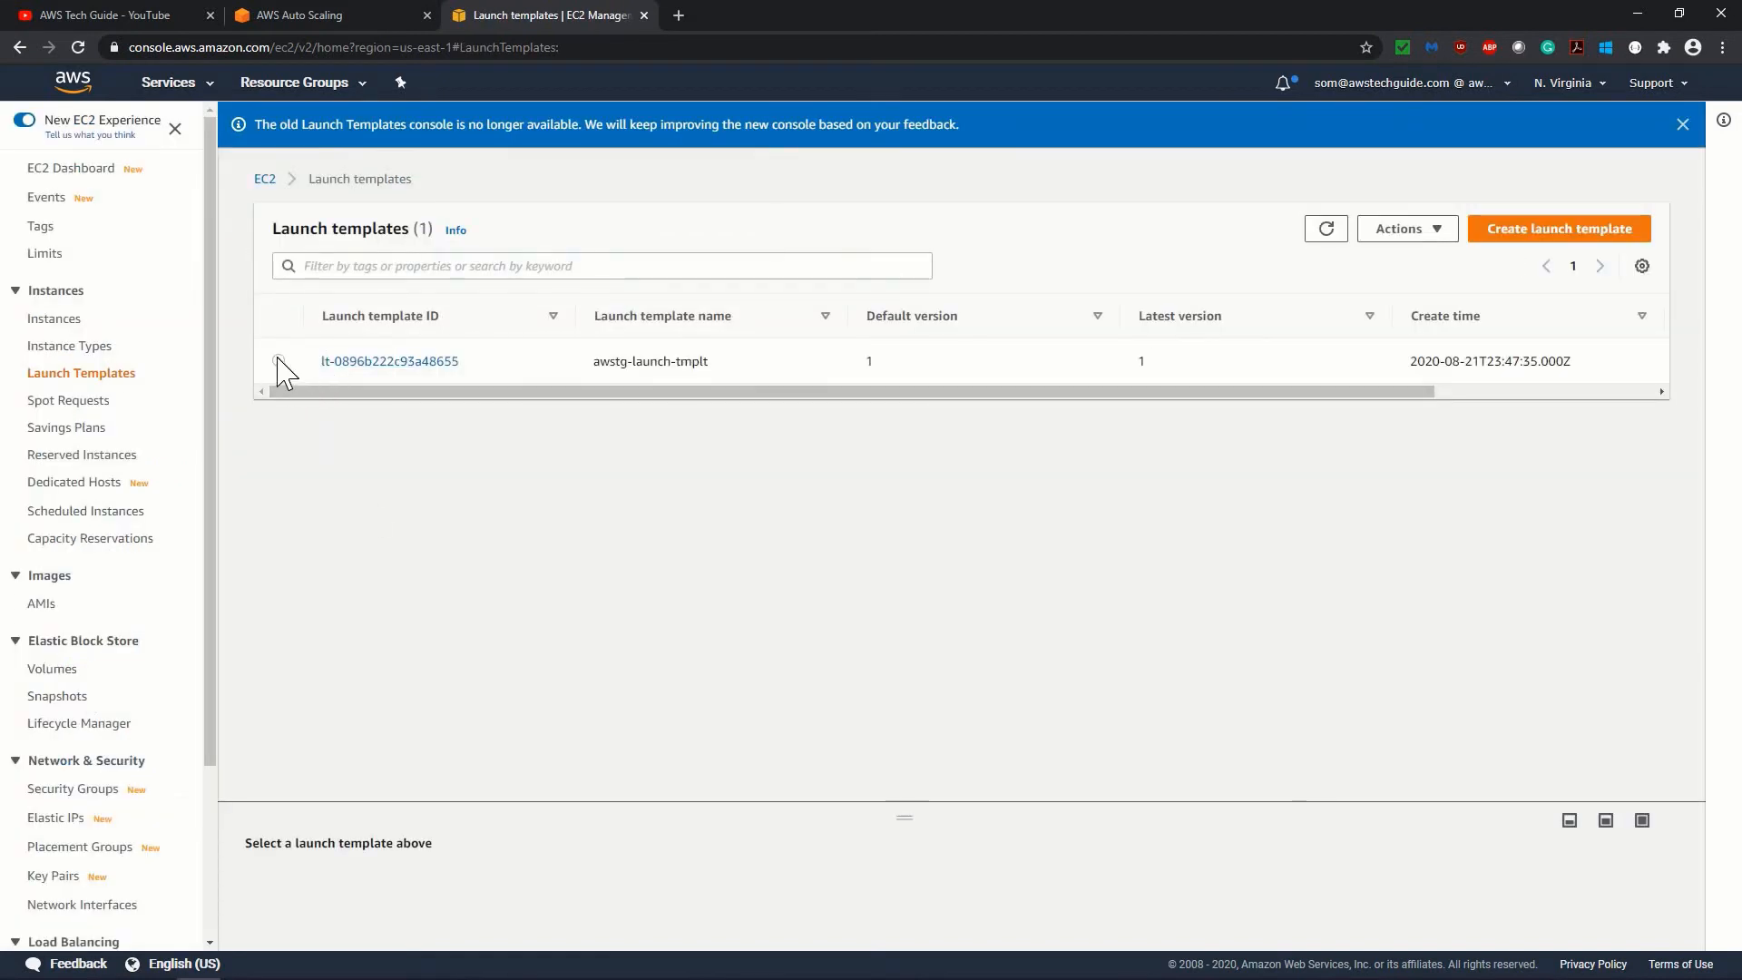
{"action": "scroll", "coordinate": [416, 693], "scroll_direction": "down", "scroll_amount": 3}
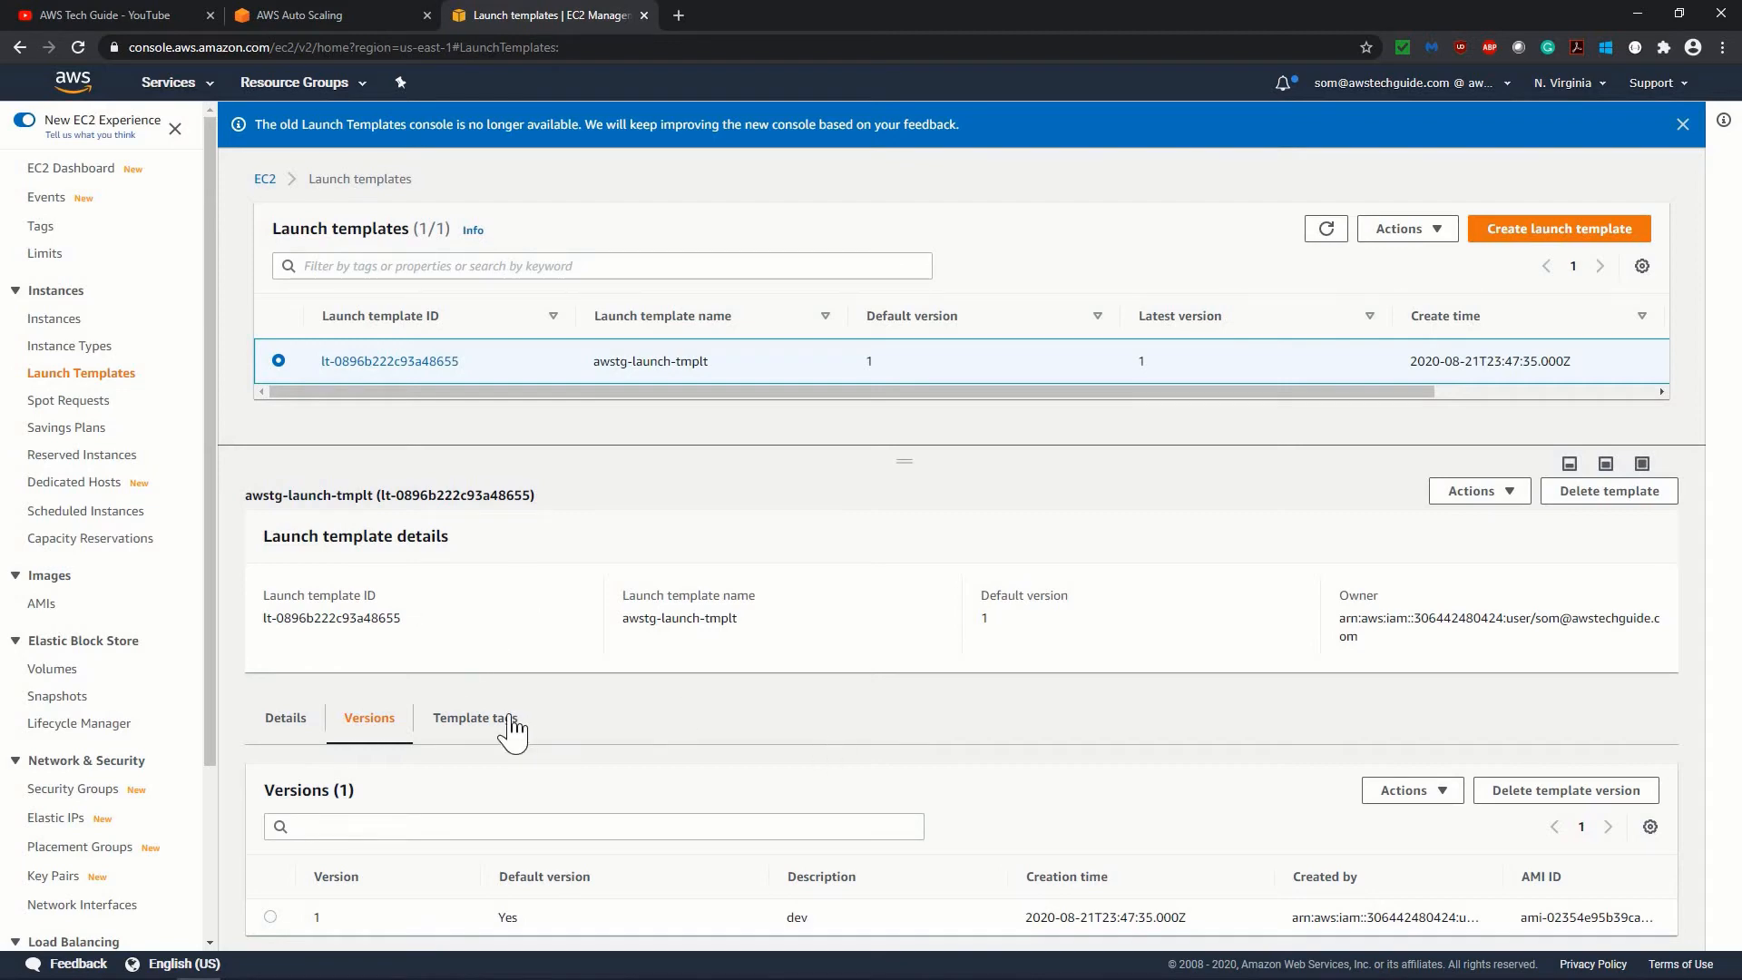
{"action": "left_click_drag", "start_coordinate": [913, 445], "coordinate": [915, 498]}
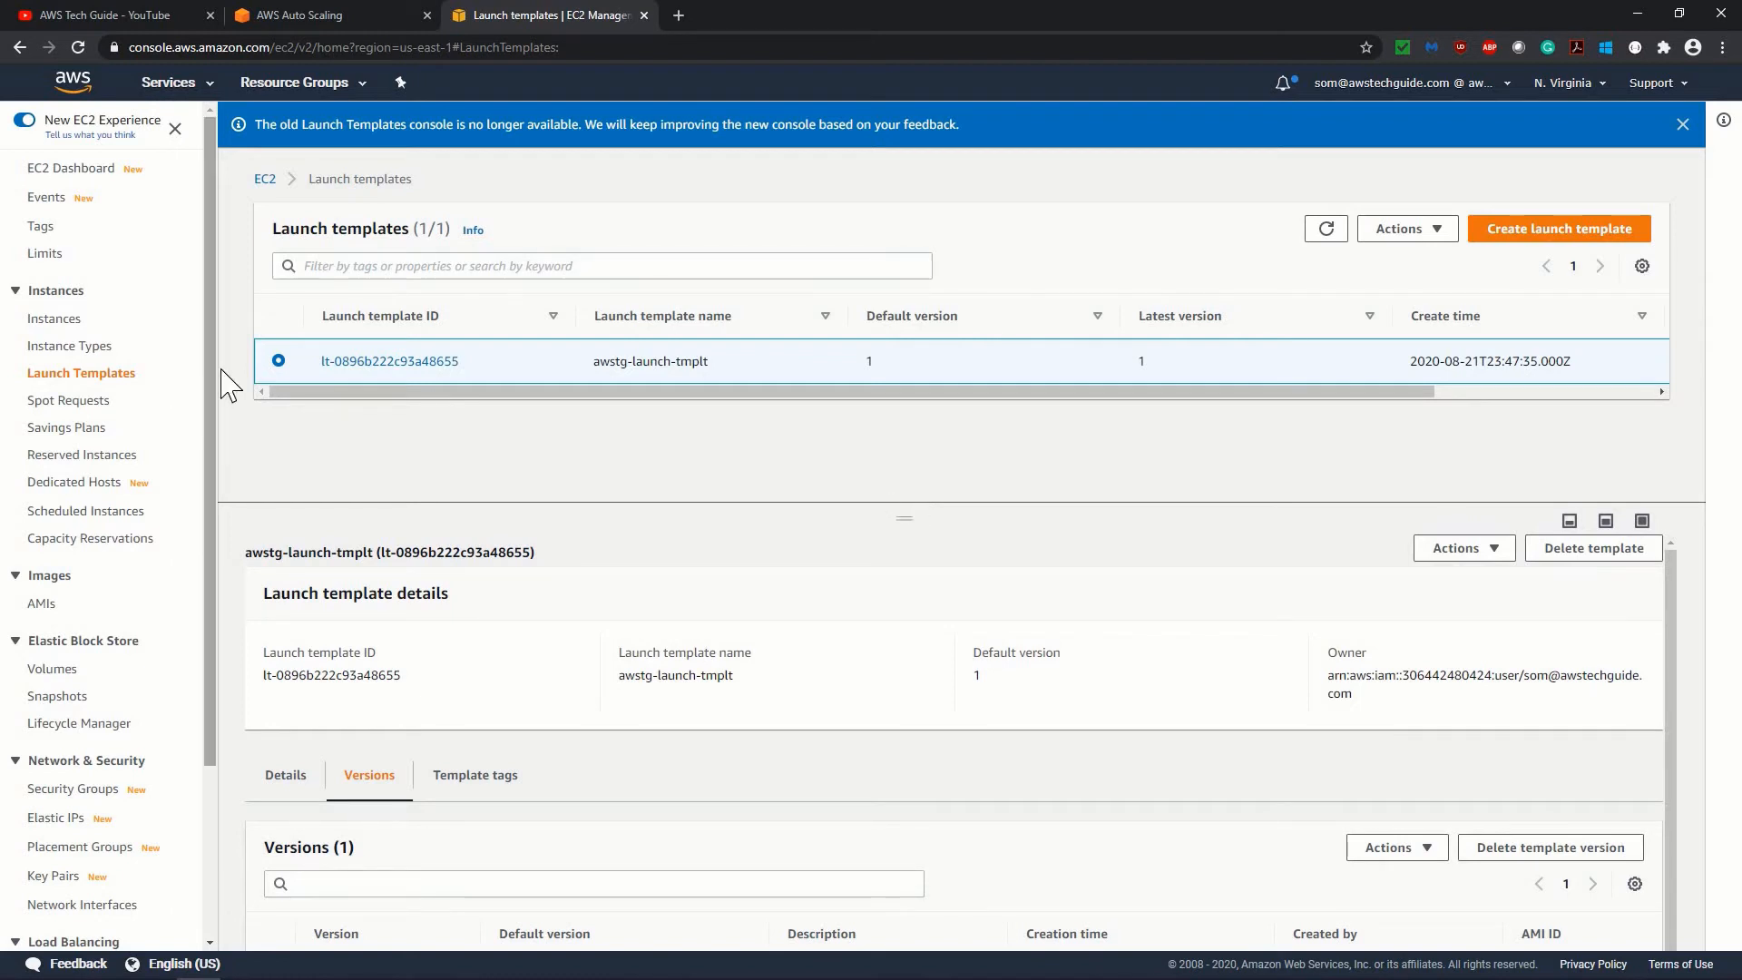
{"action": "scroll", "coordinate": [231, 544], "scroll_direction": "down", "scroll_amount": 3}
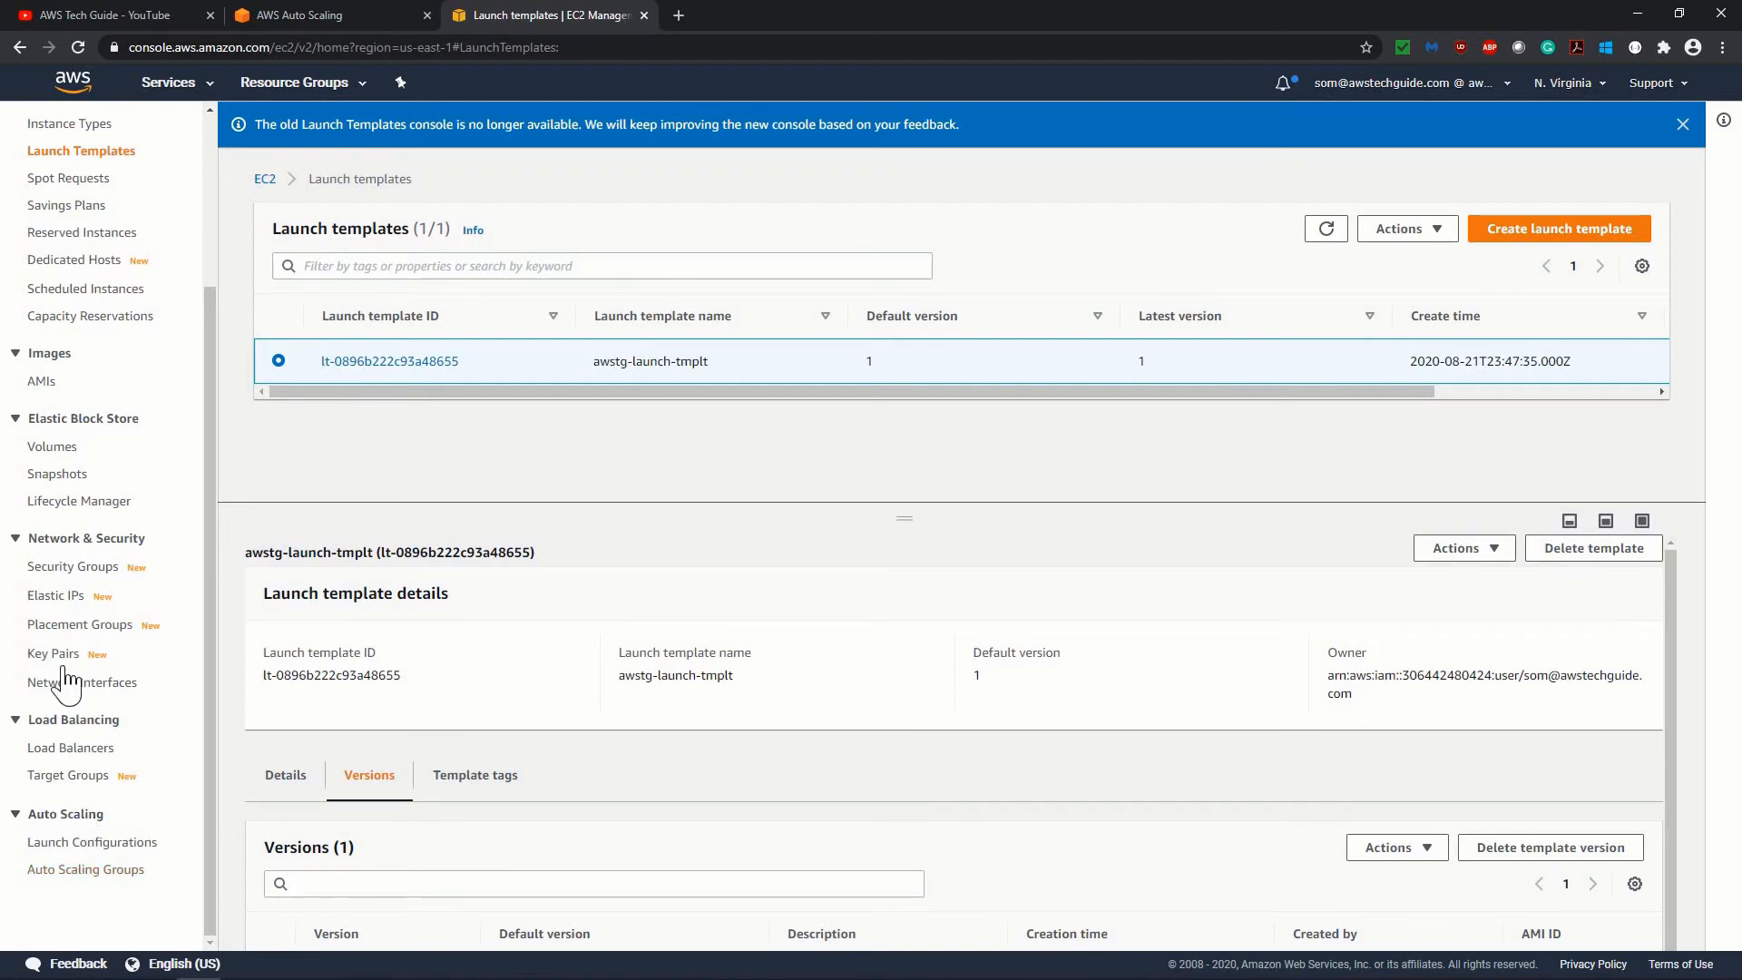
Step: Start creating an Auto Scaling group and name it awstg-asg-dev
{"action": "scroll", "coordinate": [65, 685], "scroll_direction": "up", "scroll_amount": 3}
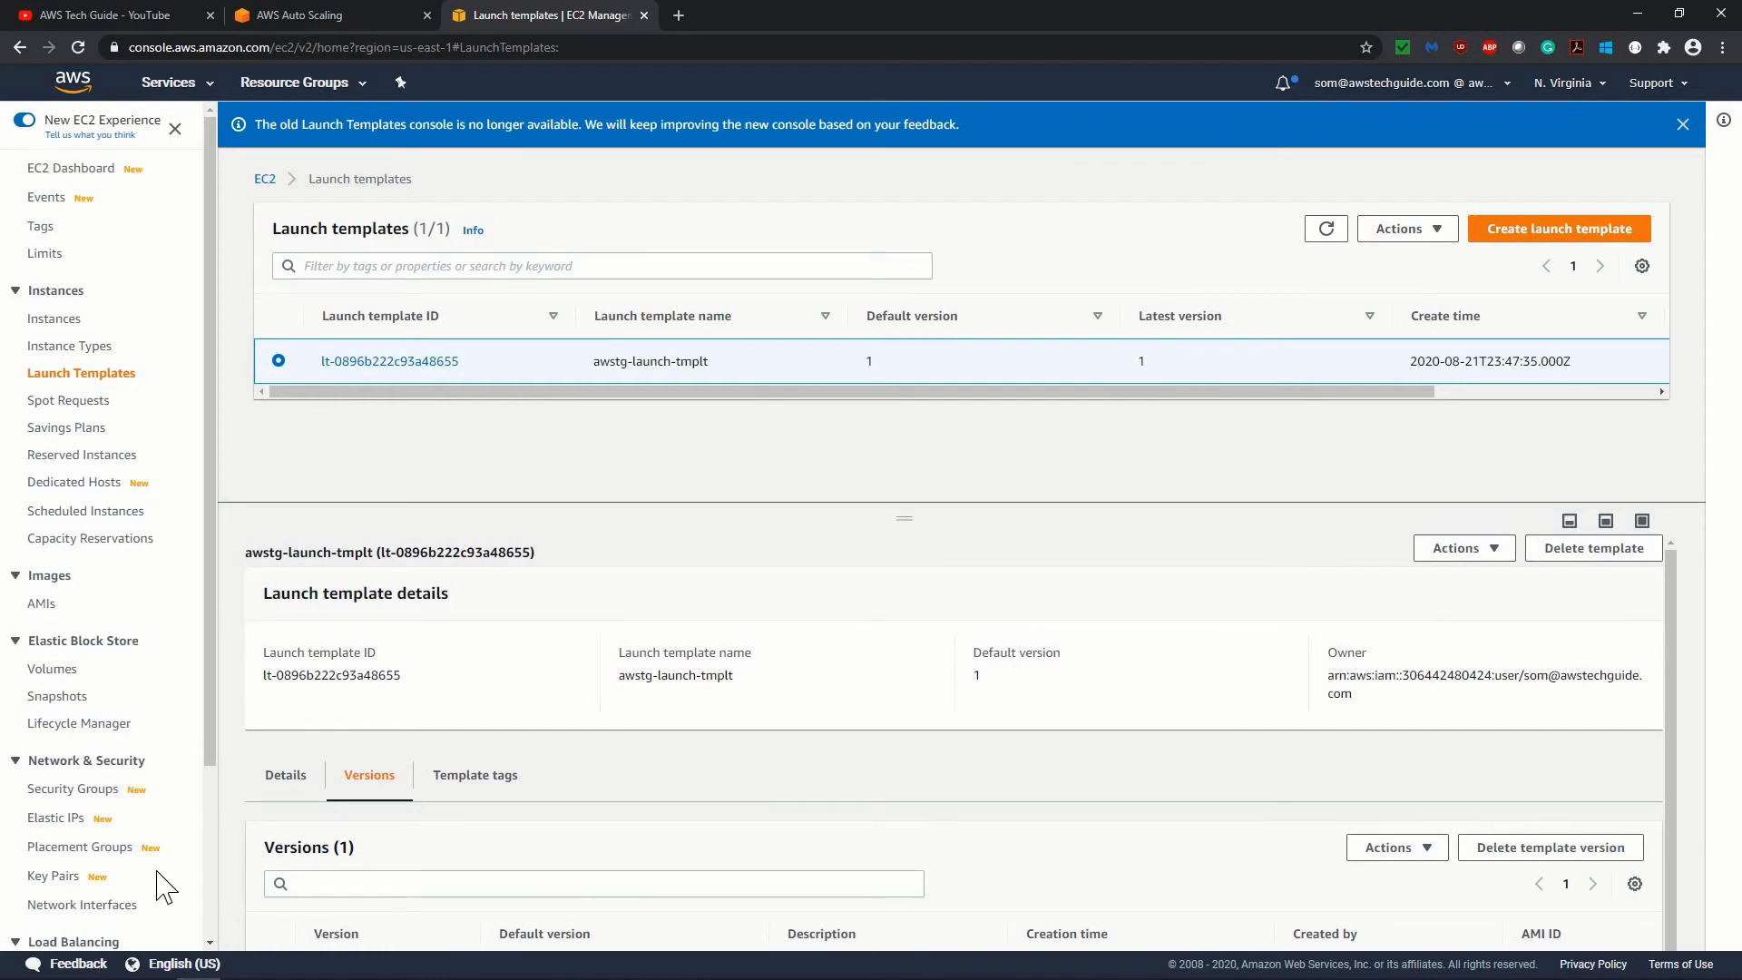
{"action": "scroll", "coordinate": [155, 884], "scroll_direction": "down", "scroll_amount": 3}
{"action": "left_click", "coordinate": [110, 871]}
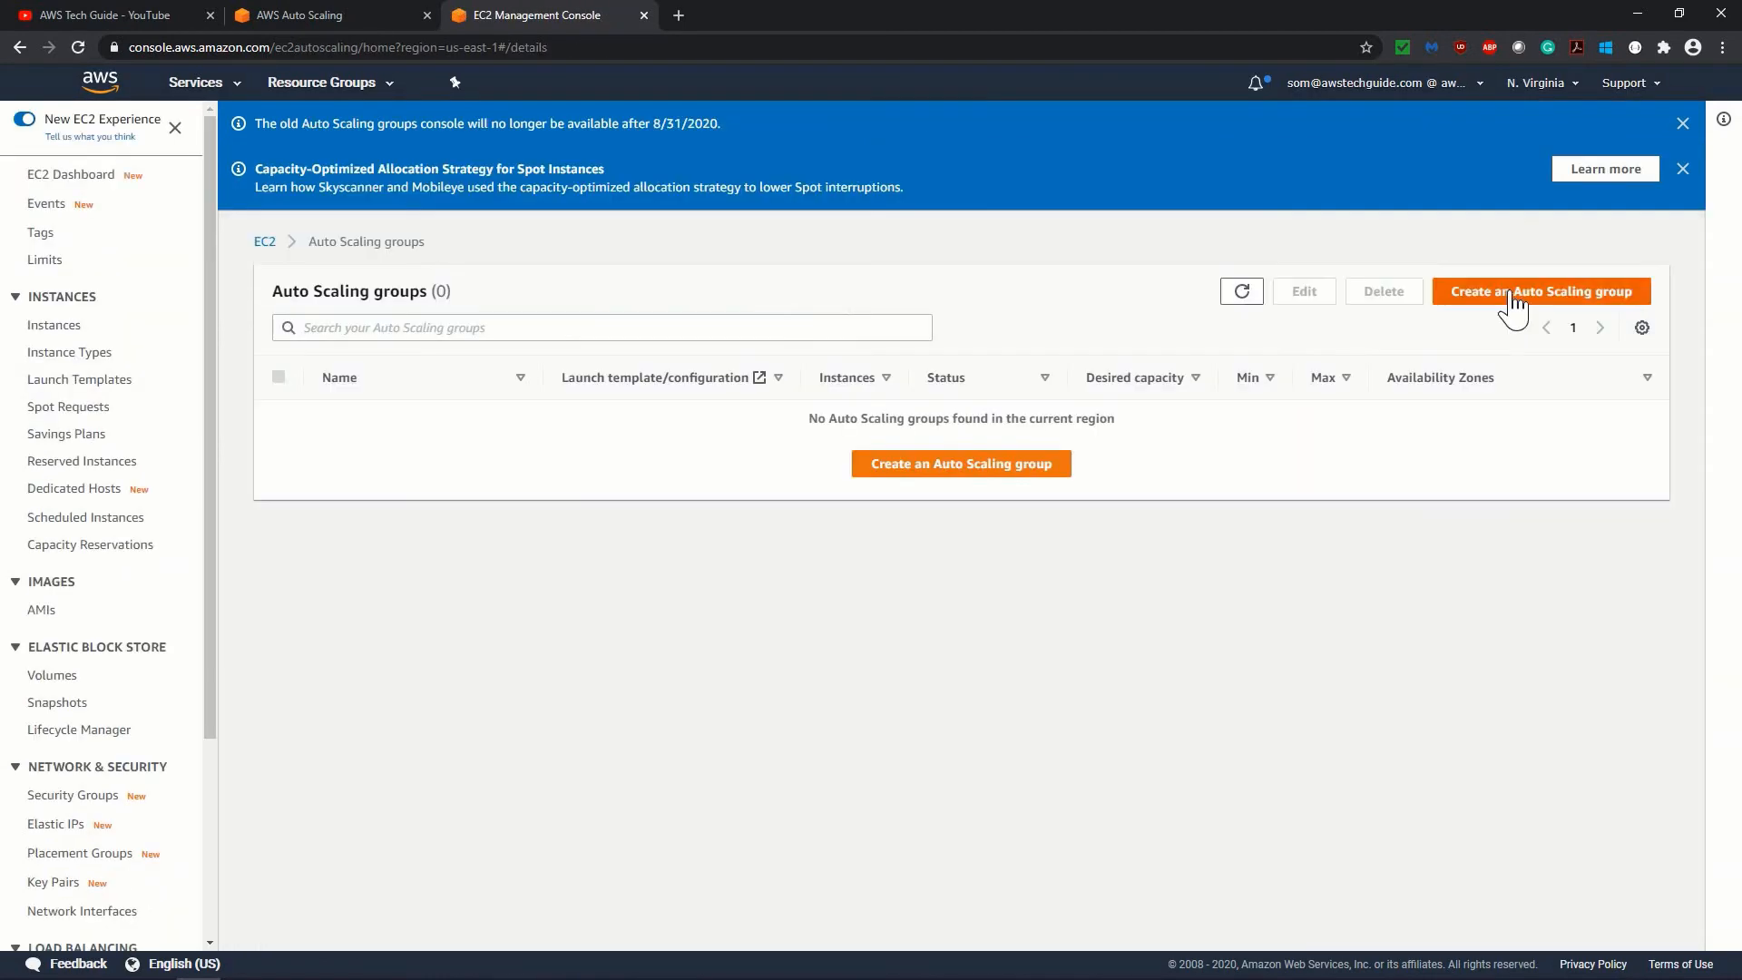
{"action": "left_click", "coordinate": [1511, 294]}
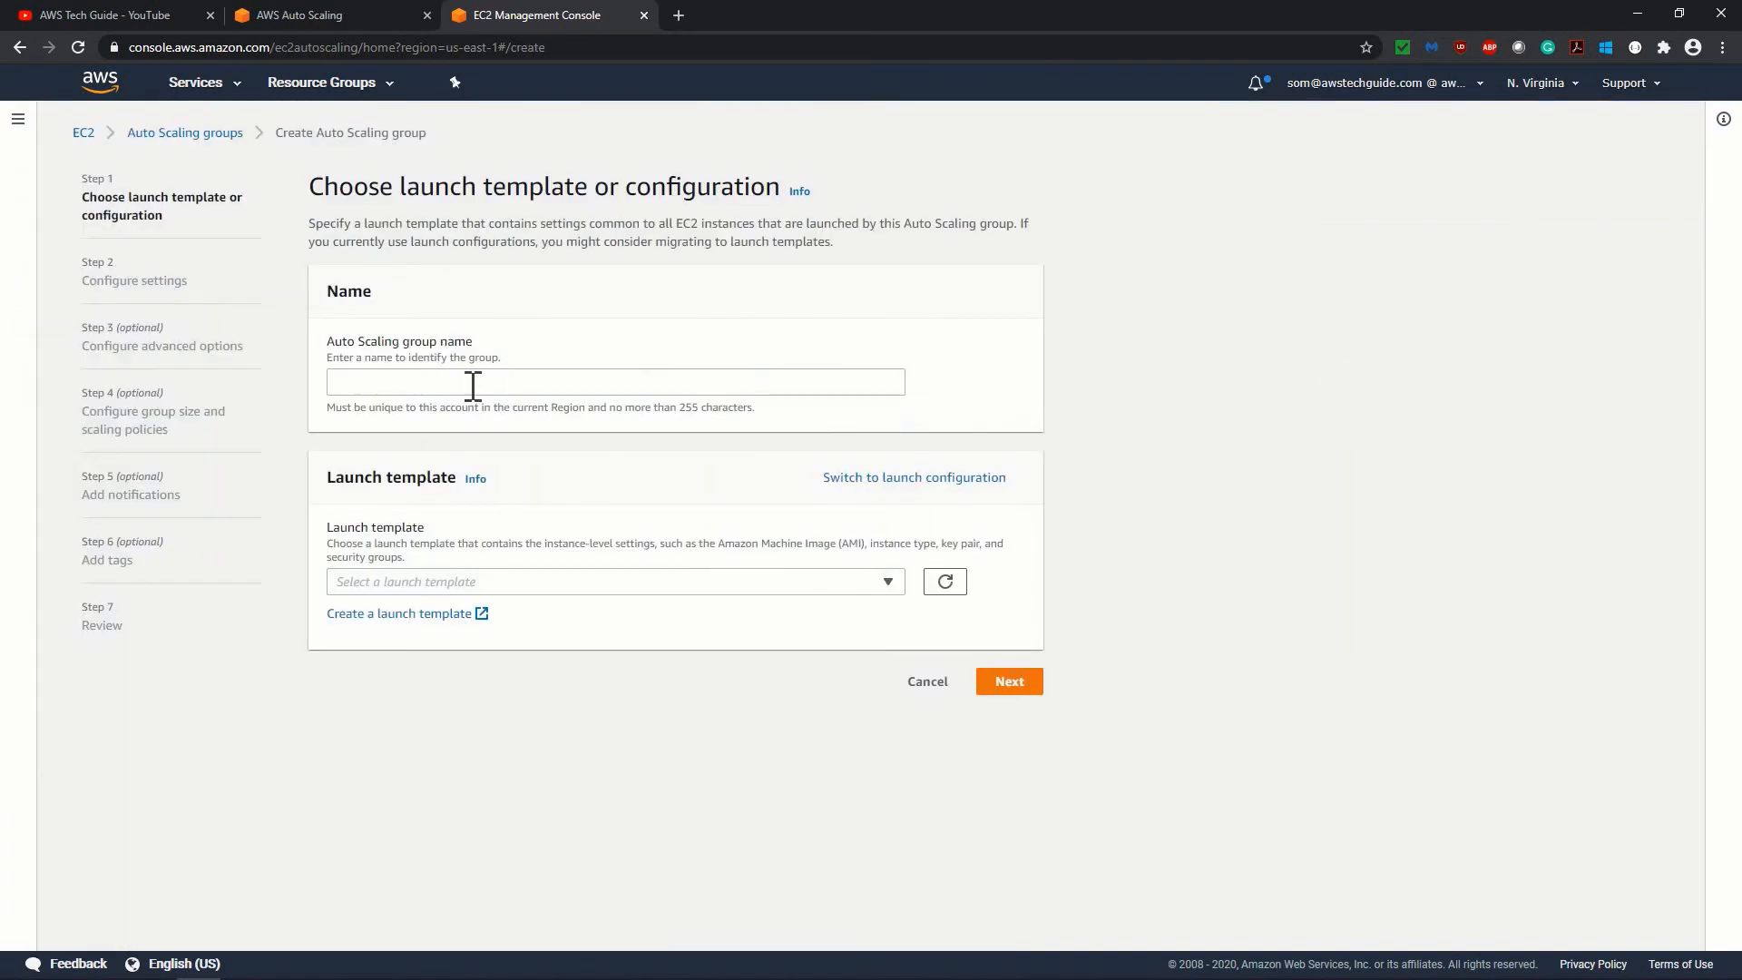
{"action": "left_click", "coordinate": [472, 384]}
{"action": "type", "text": "awstg-asg-dev"}
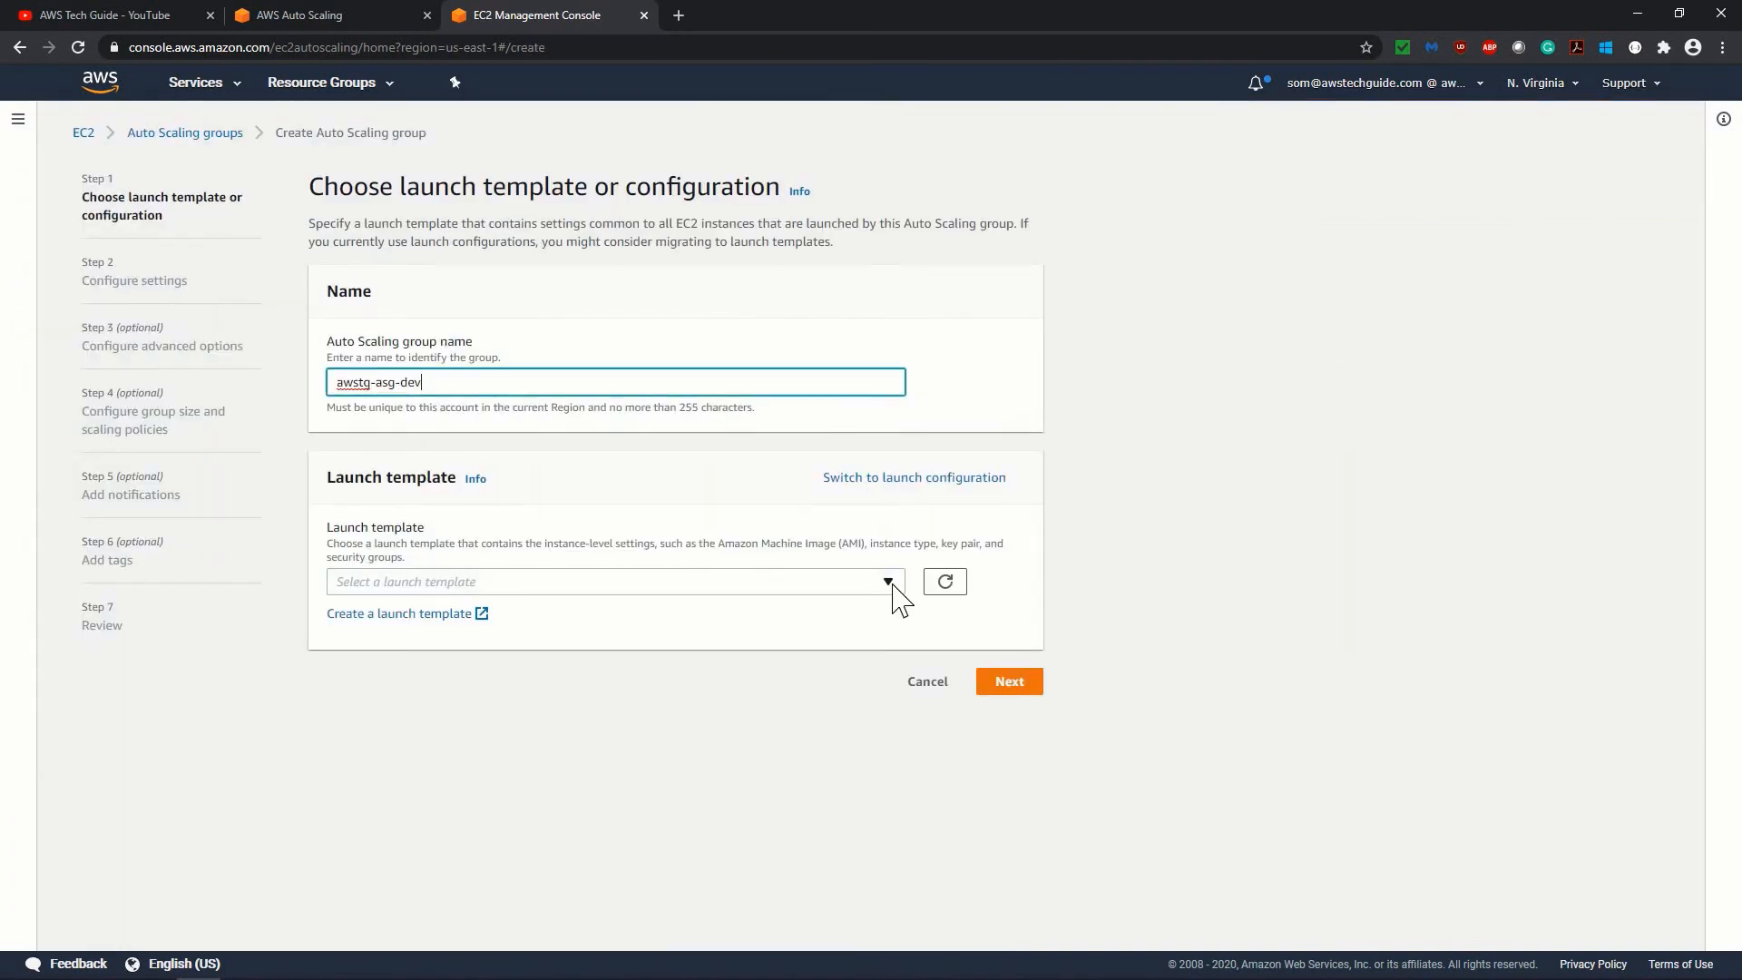
Step: Choose launch template awstg-launch-tmplt with version 1 for the group, and continue to the settings
{"action": "left_click", "coordinate": [888, 582]}
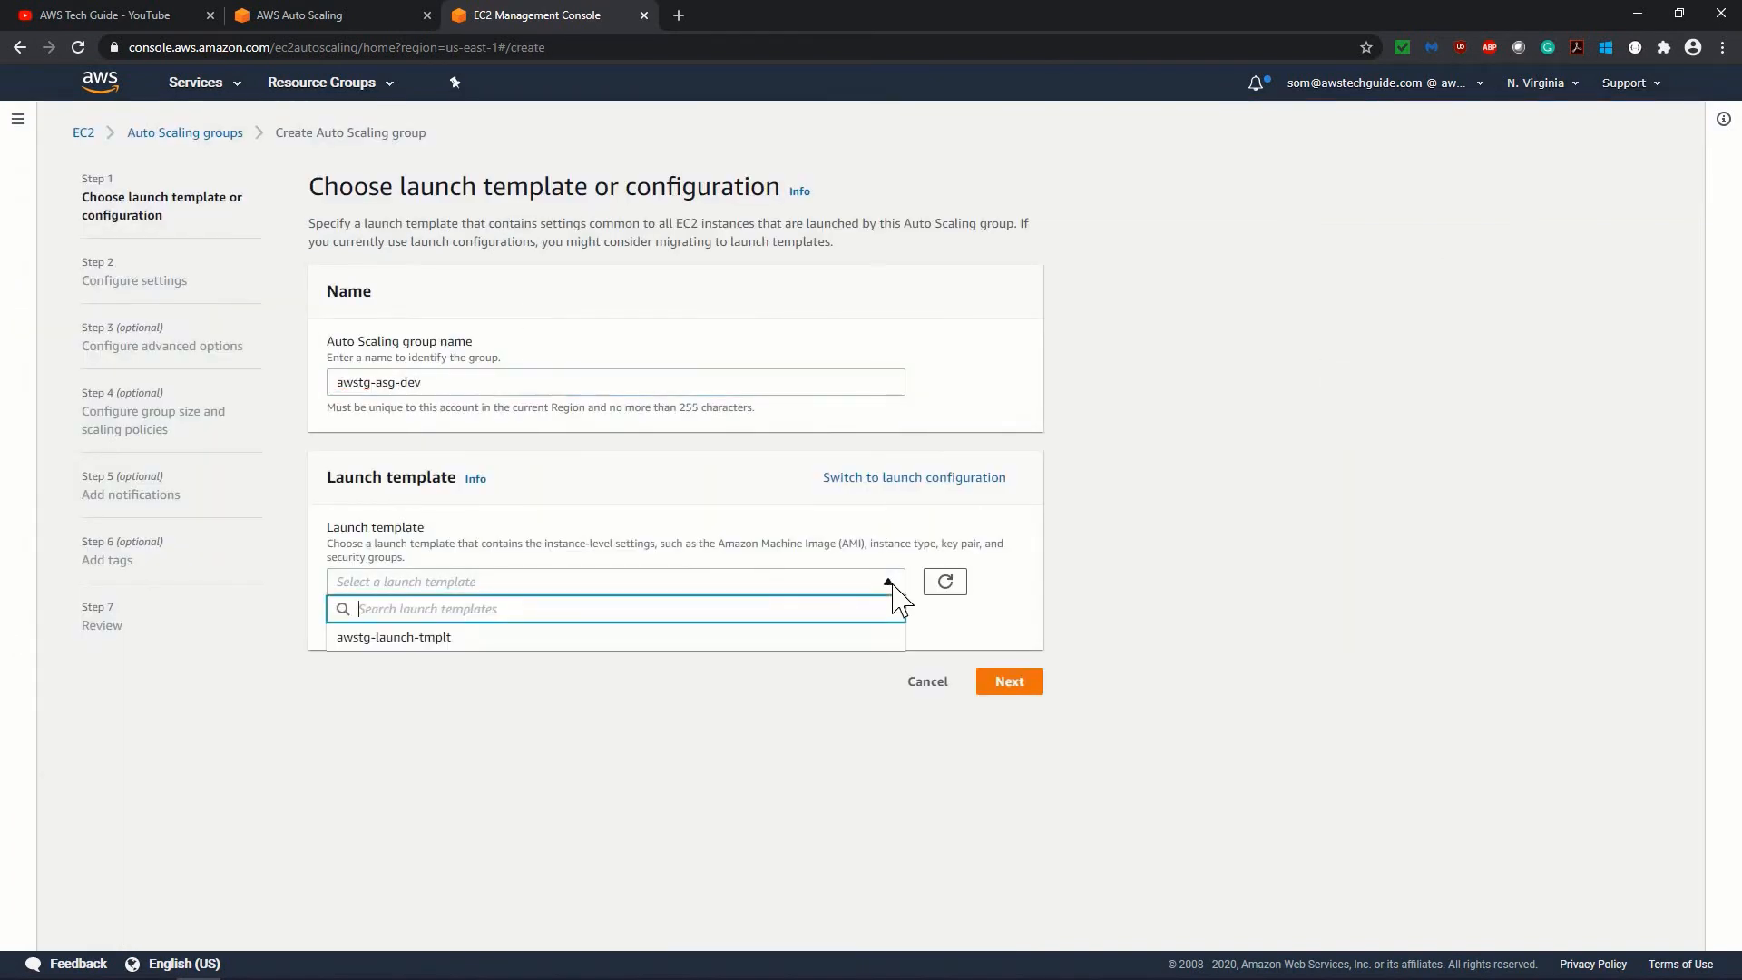
{"action": "left_click", "coordinate": [426, 638]}
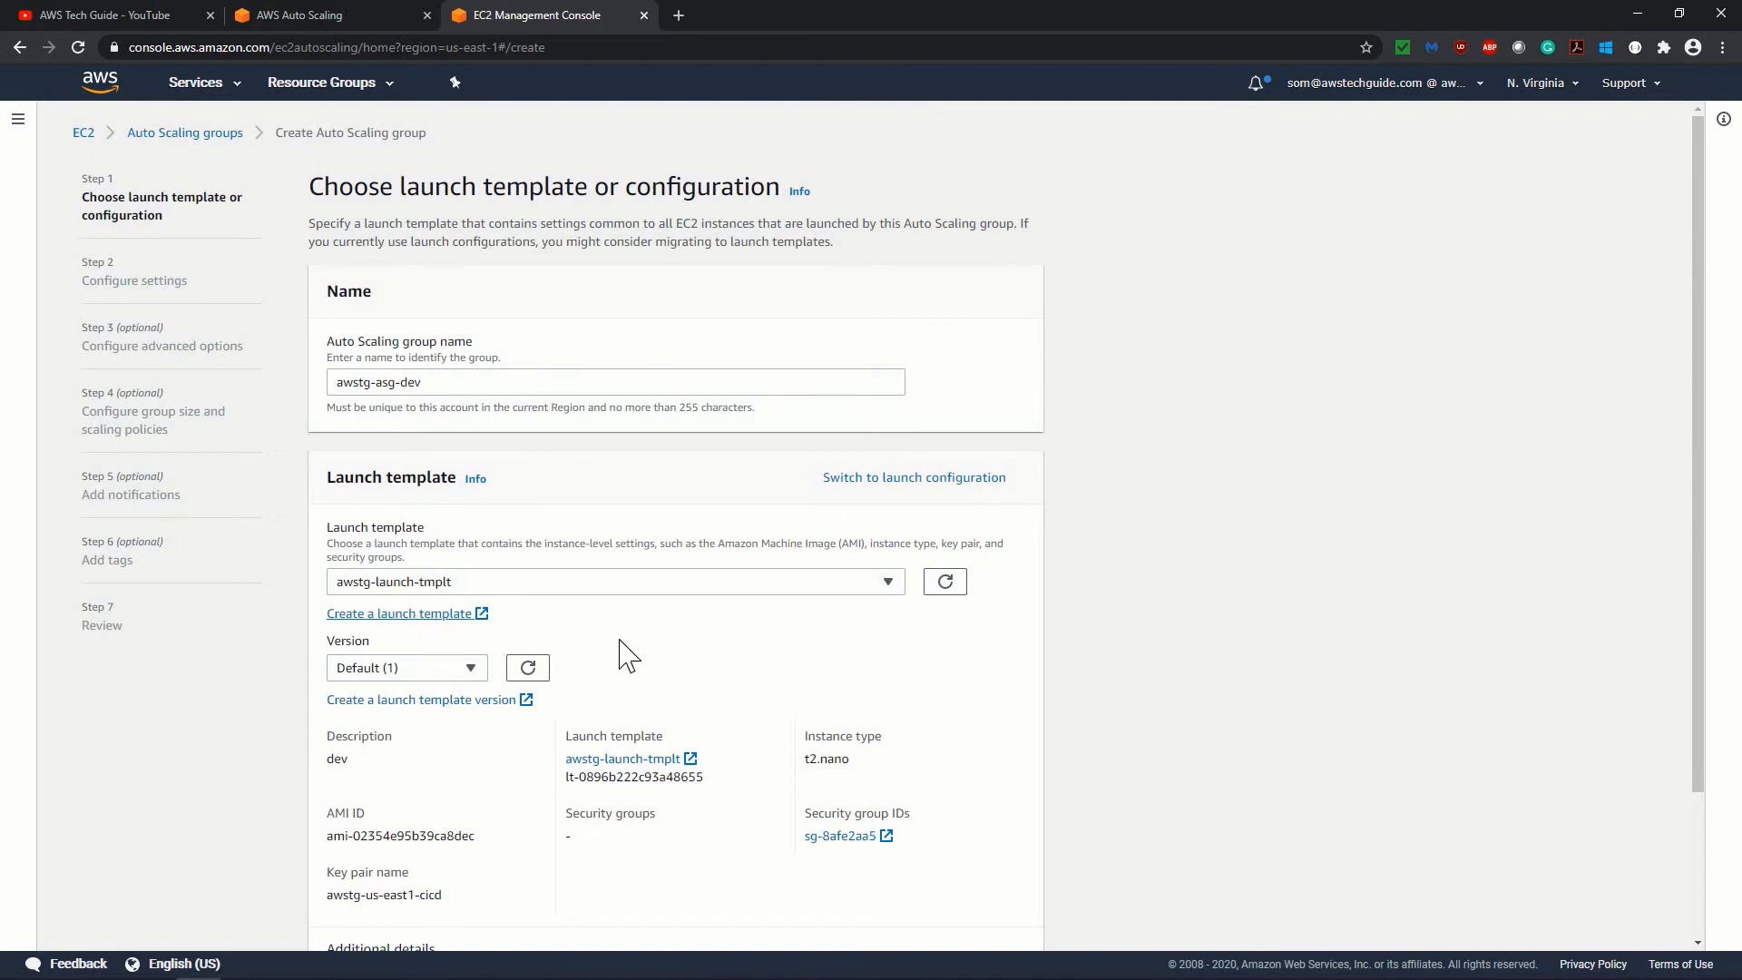
{"action": "scroll", "coordinate": [735, 666], "scroll_direction": "down", "scroll_amount": 2}
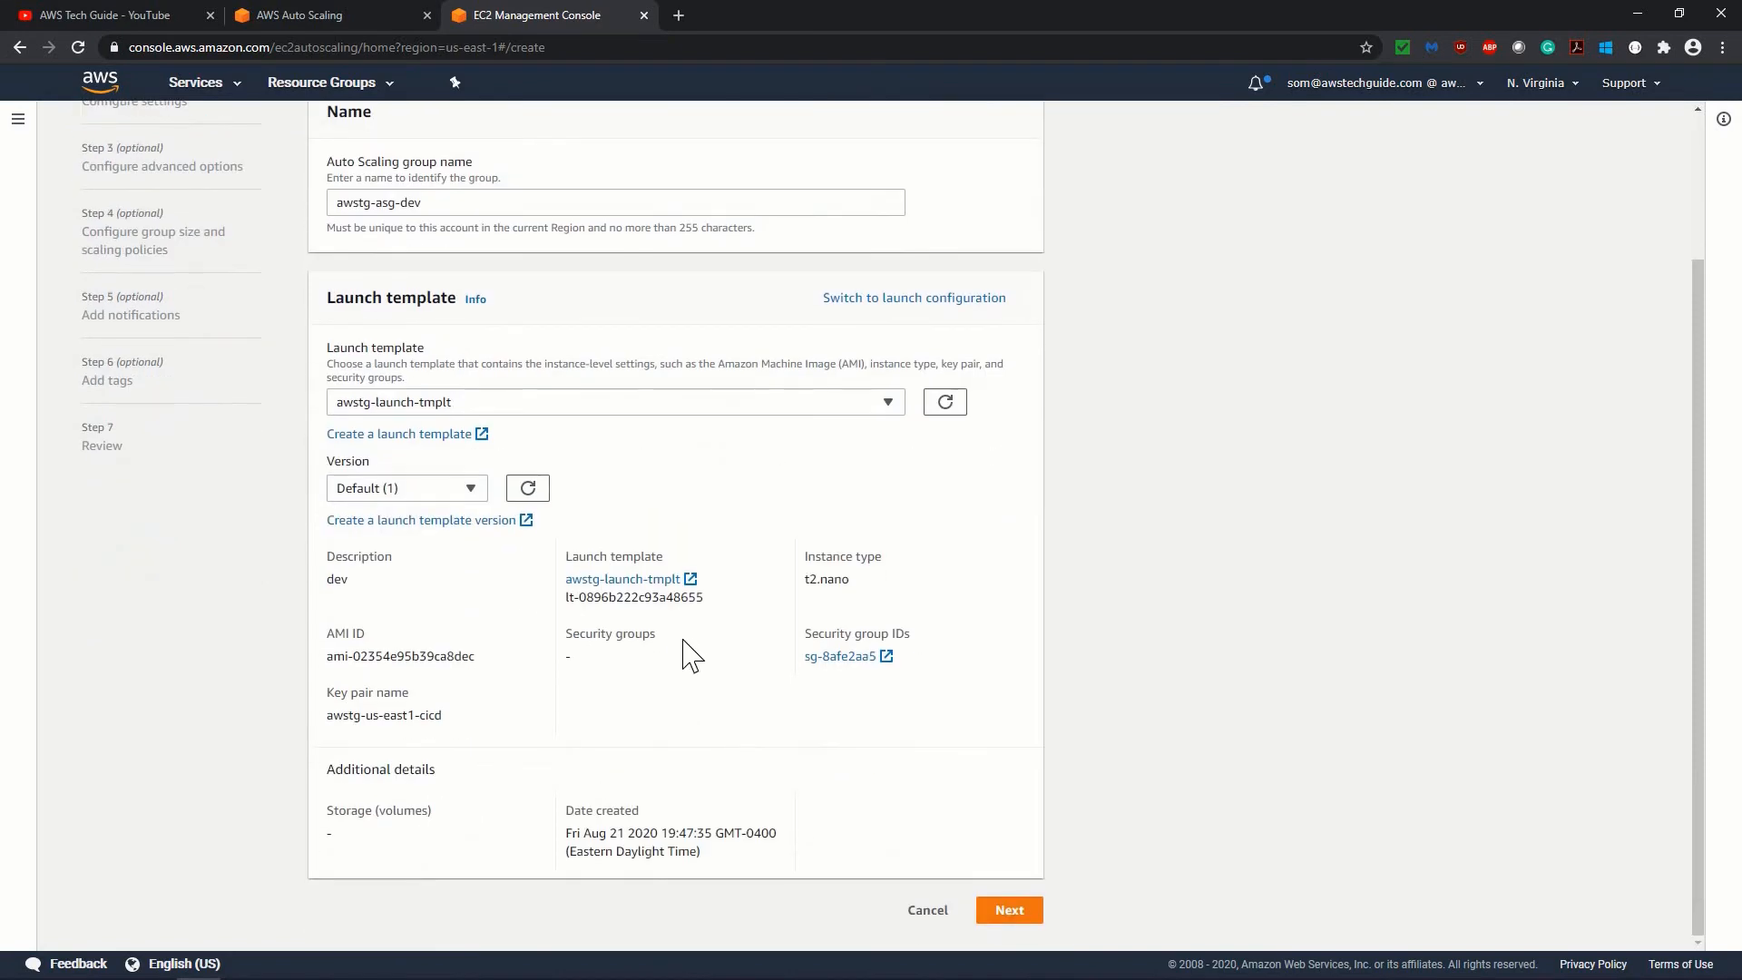
{"action": "left_click", "coordinate": [469, 491]}
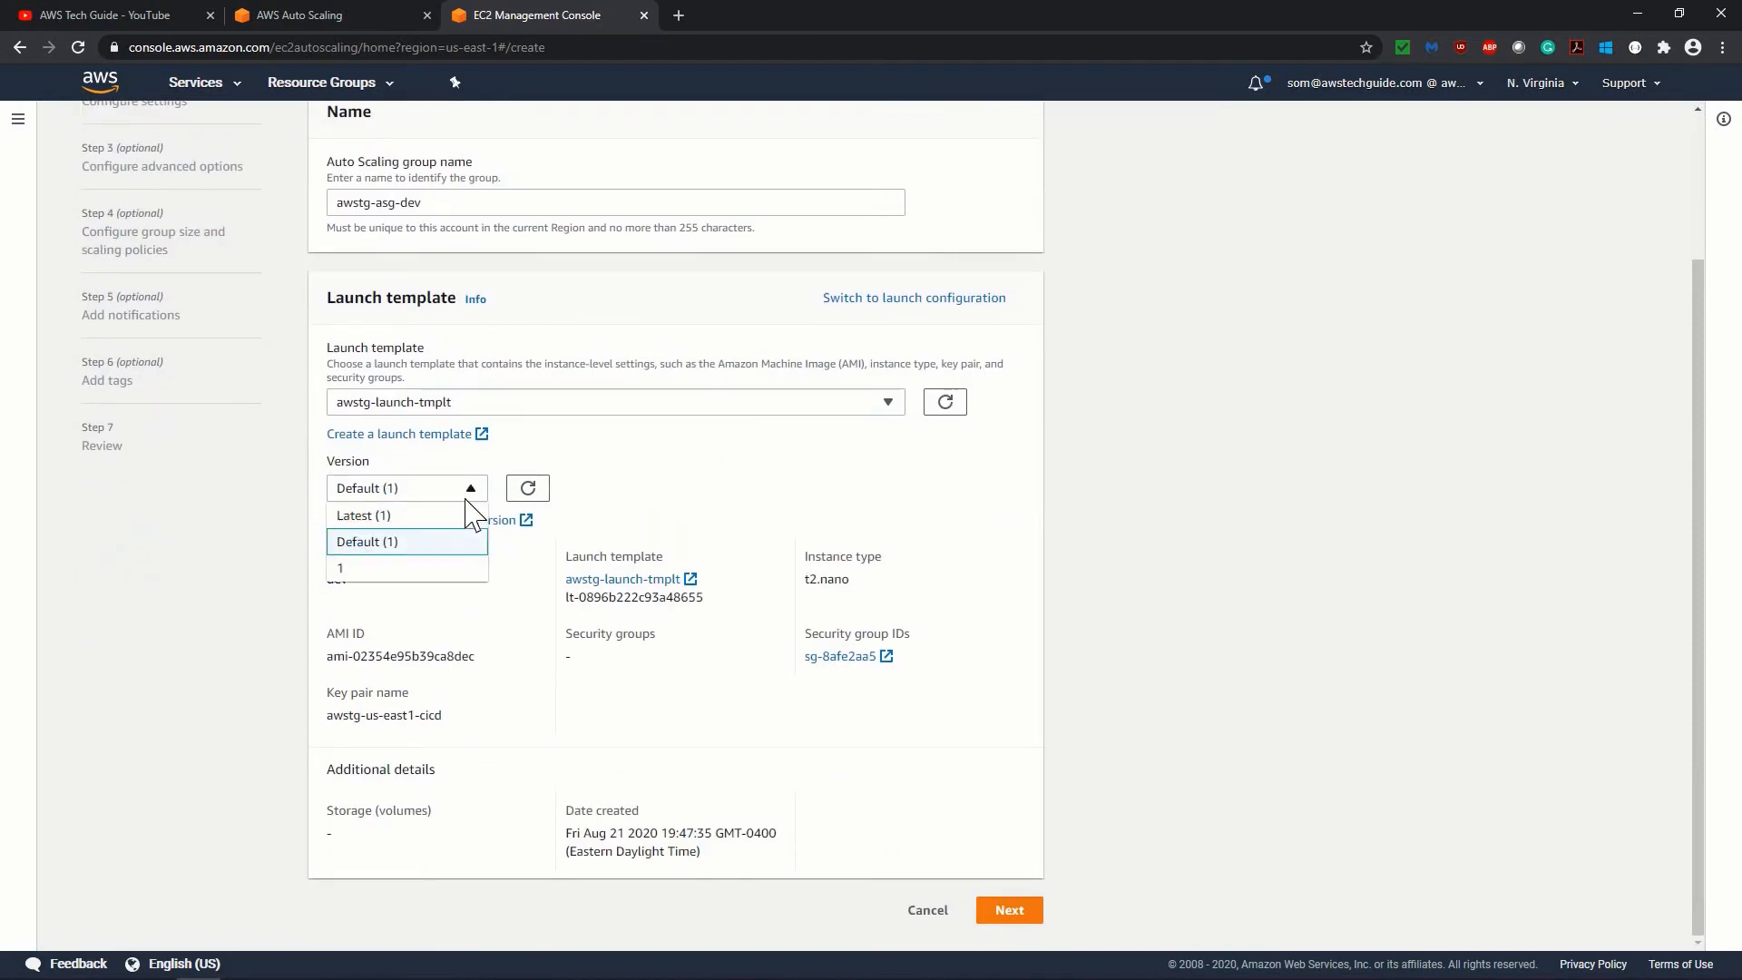
{"action": "left_click", "coordinate": [379, 568]}
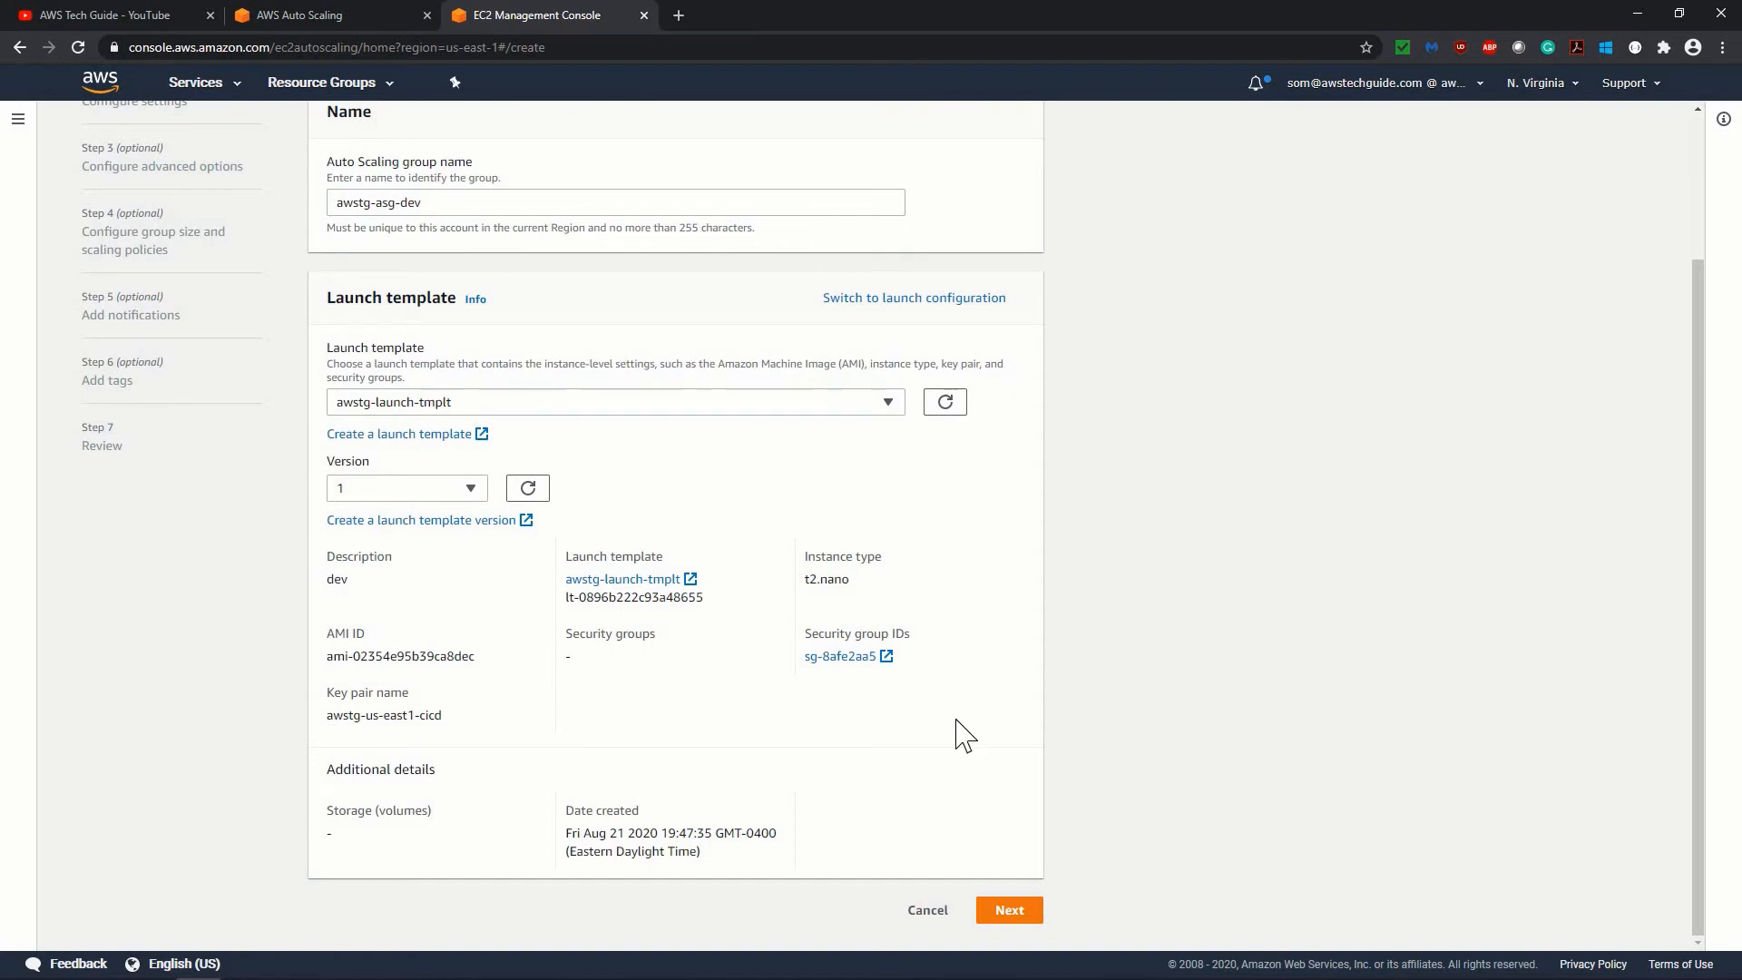
{"action": "left_click", "coordinate": [1018, 920]}
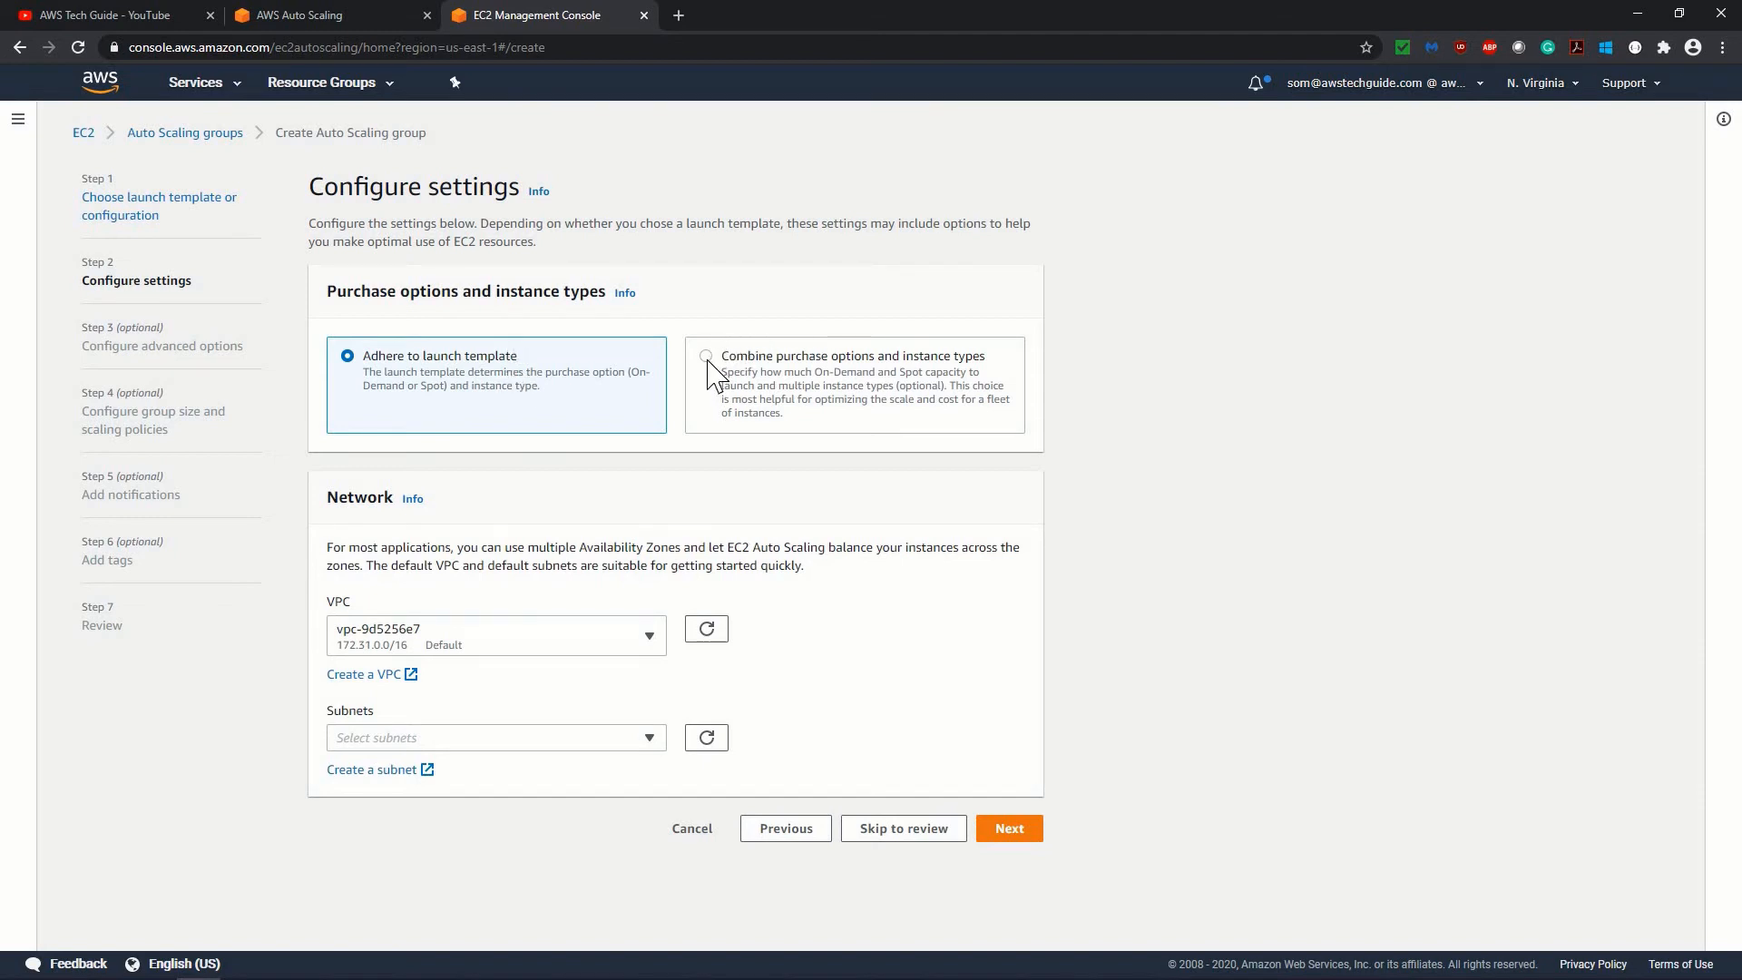
{"action": "left_click", "coordinate": [806, 358]}
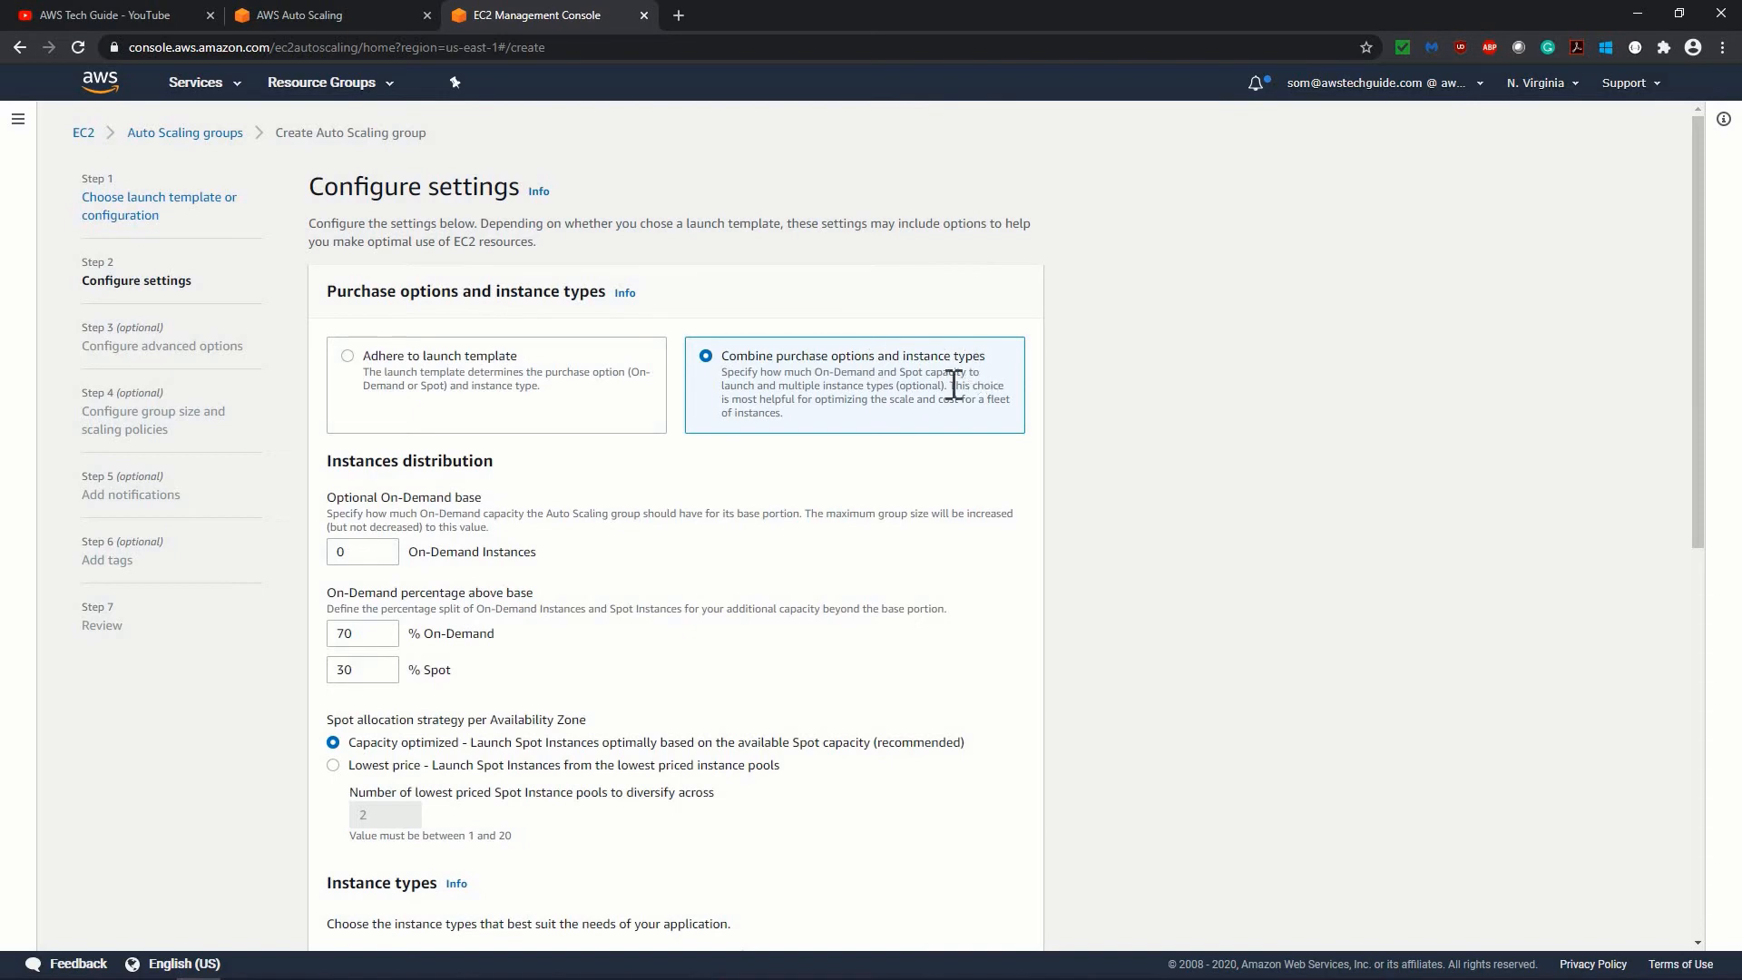
{"action": "scroll", "coordinate": [541, 463], "scroll_direction": "down", "scroll_amount": 2}
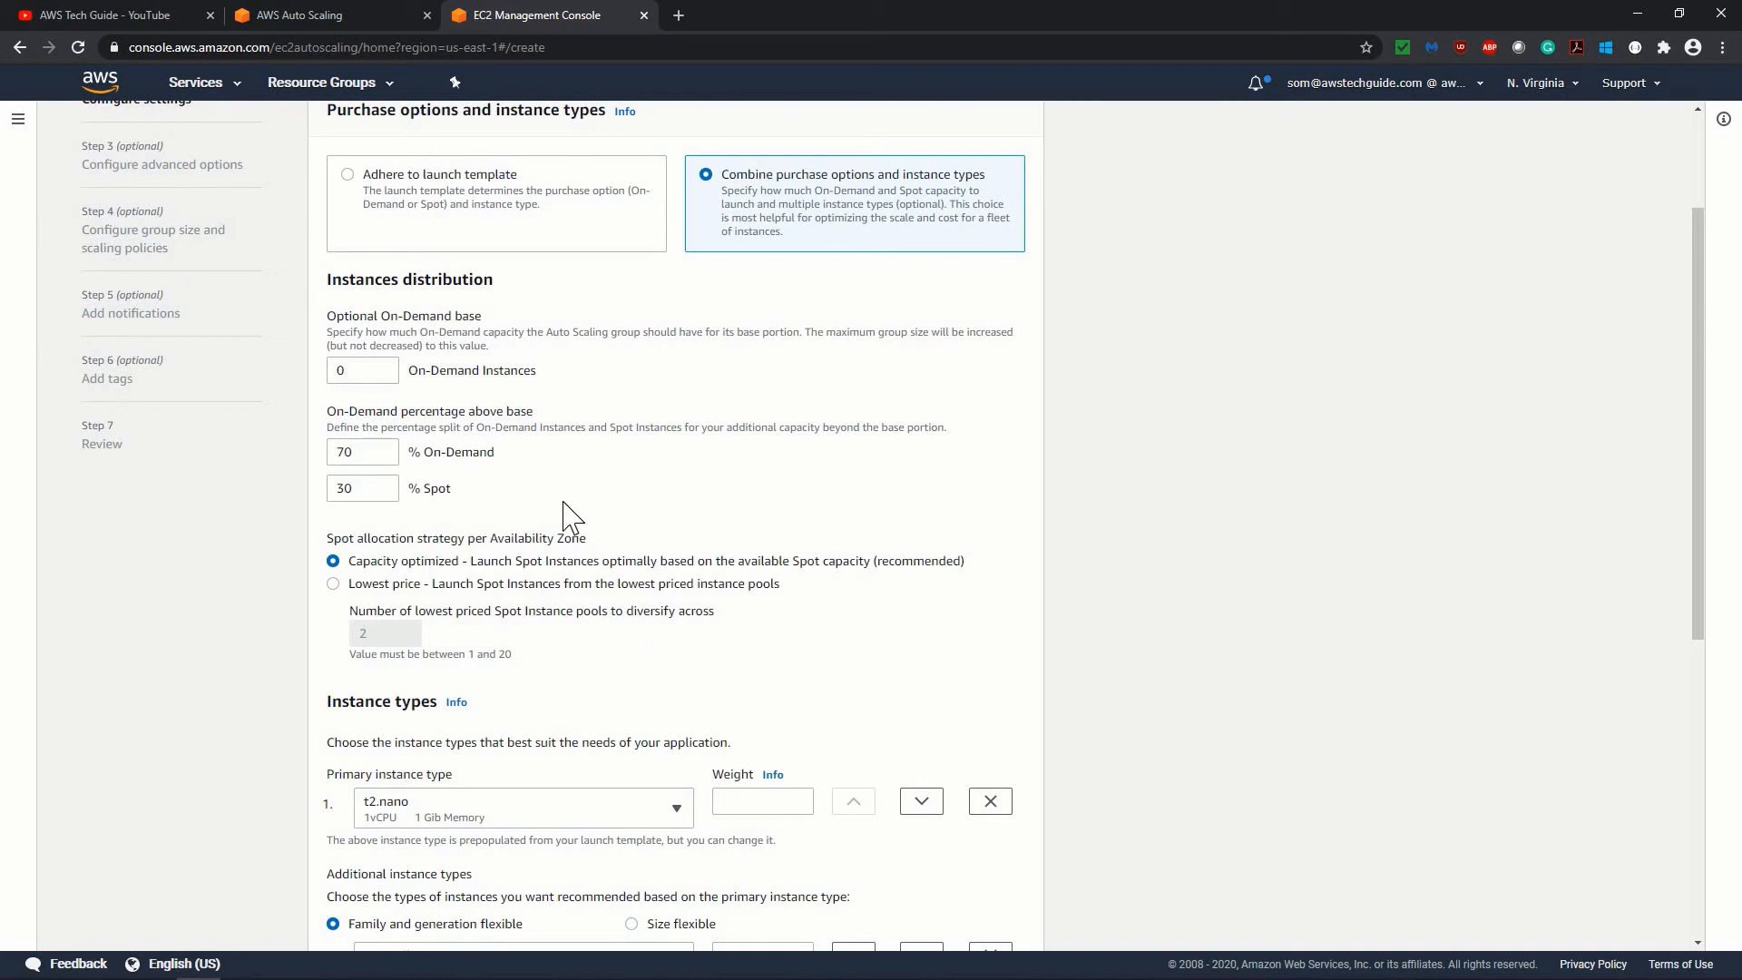
{"action": "scroll", "coordinate": [571, 517], "scroll_direction": "up", "scroll_amount": 2}
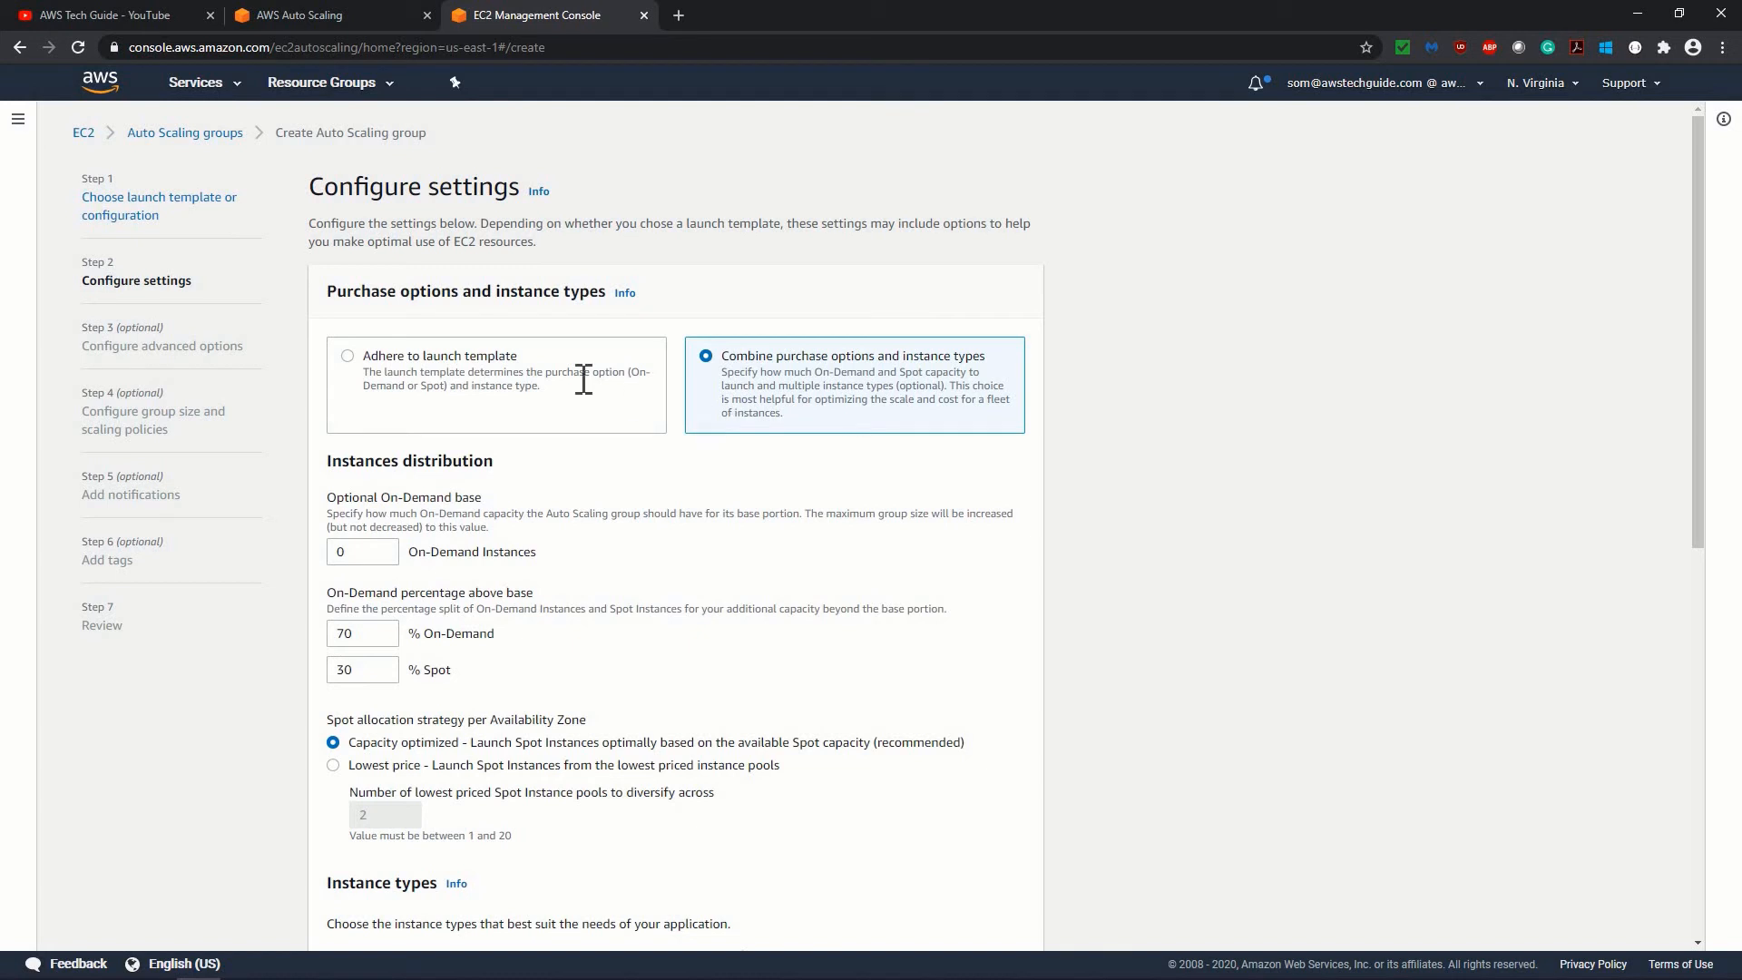
{"action": "left_click", "coordinate": [393, 352]}
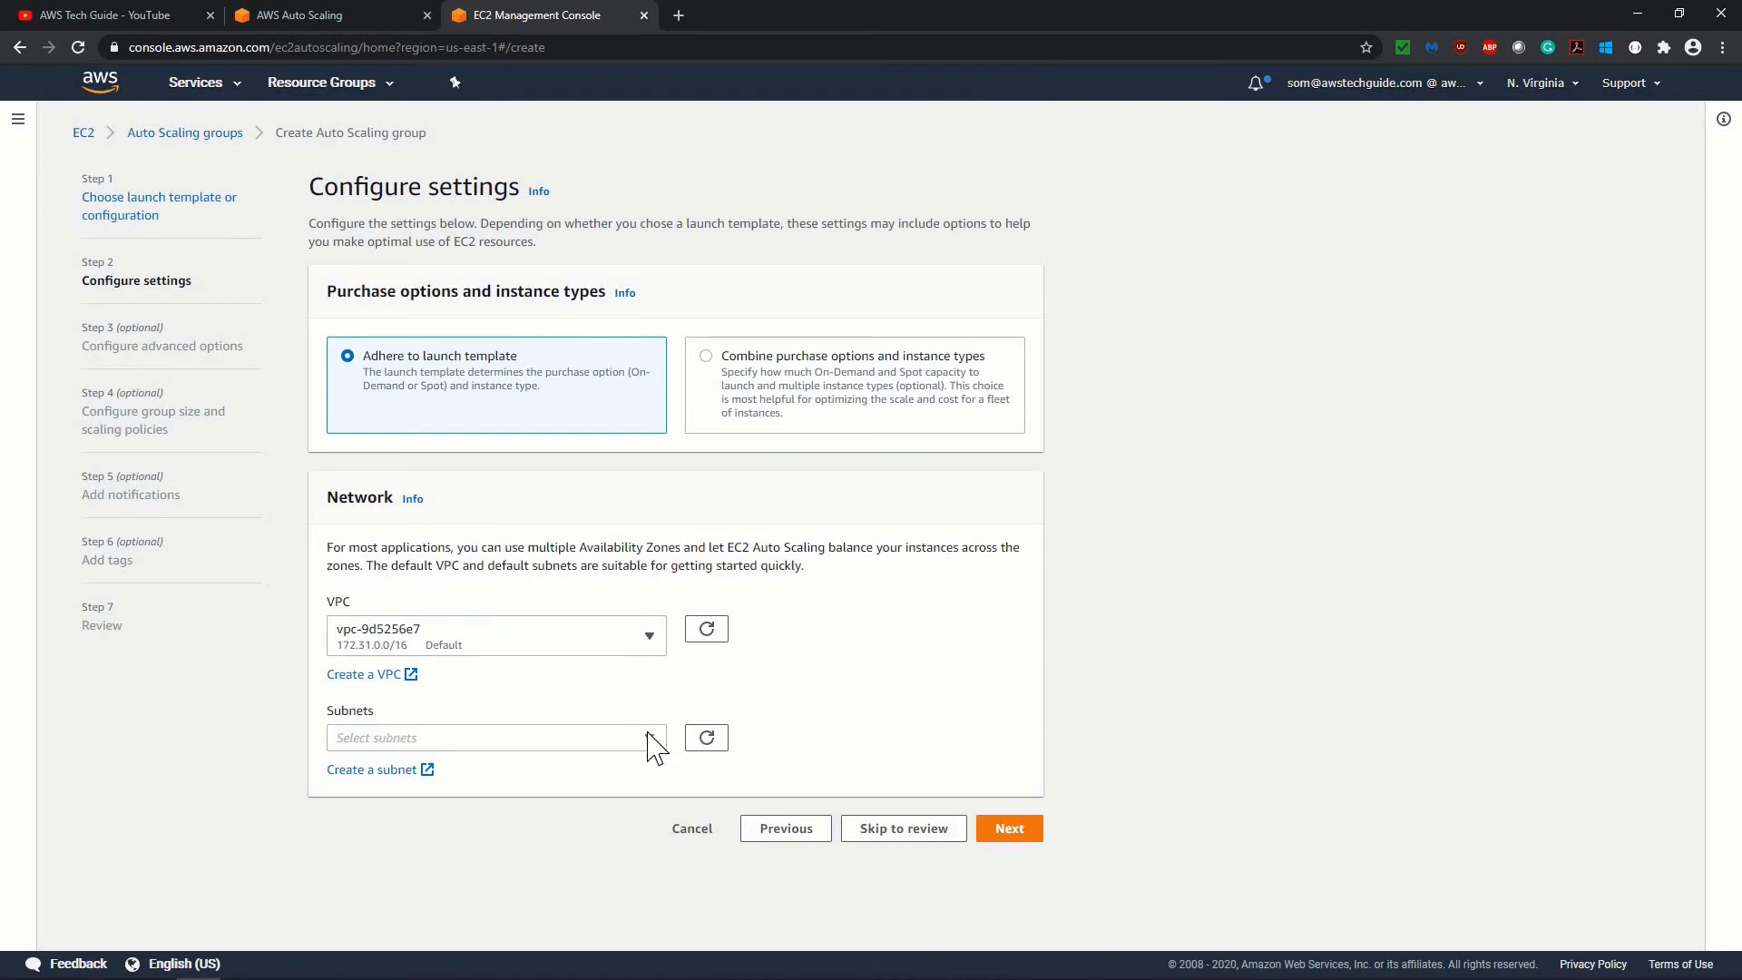
Step: Add the subnets of all six availability zones, us-east-1a through us-east-1f, to the group's network and continue to the advanced options
{"action": "left_click", "coordinate": [649, 738]}
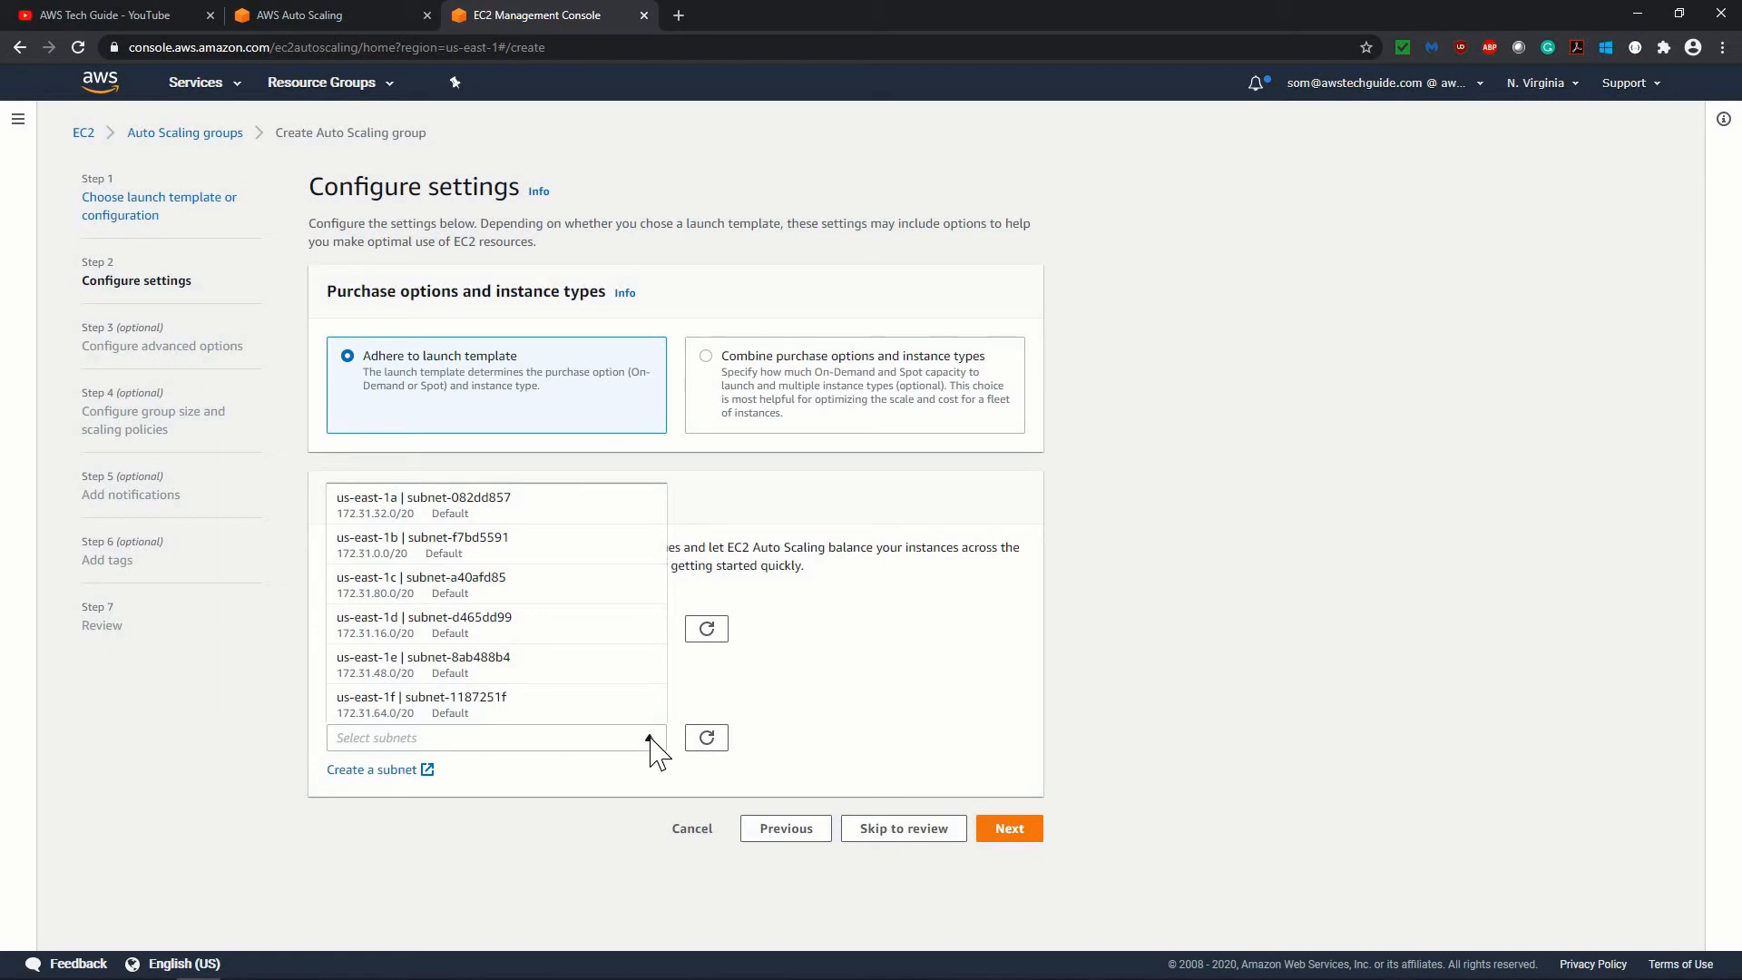
{"action": "left_click", "coordinate": [445, 508]}
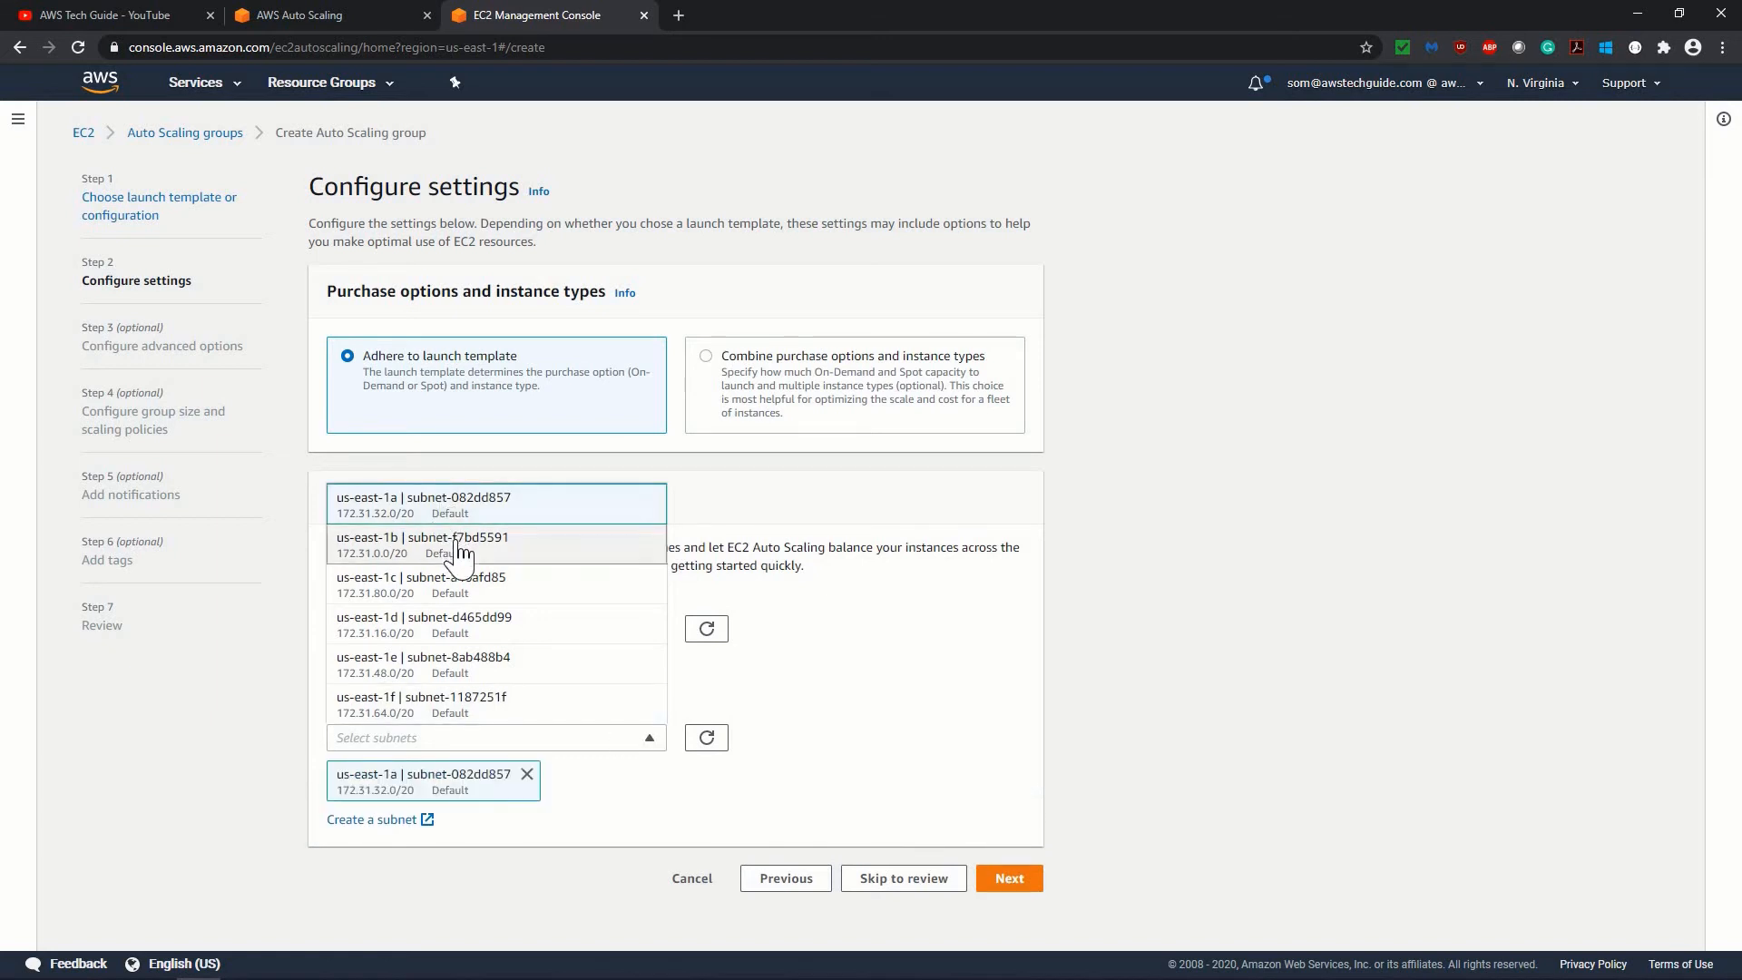
{"action": "left_click", "coordinate": [454, 549]}
{"action": "left_click", "coordinate": [458, 589]}
{"action": "left_click", "coordinate": [460, 626]}
{"action": "left_click", "coordinate": [463, 667]}
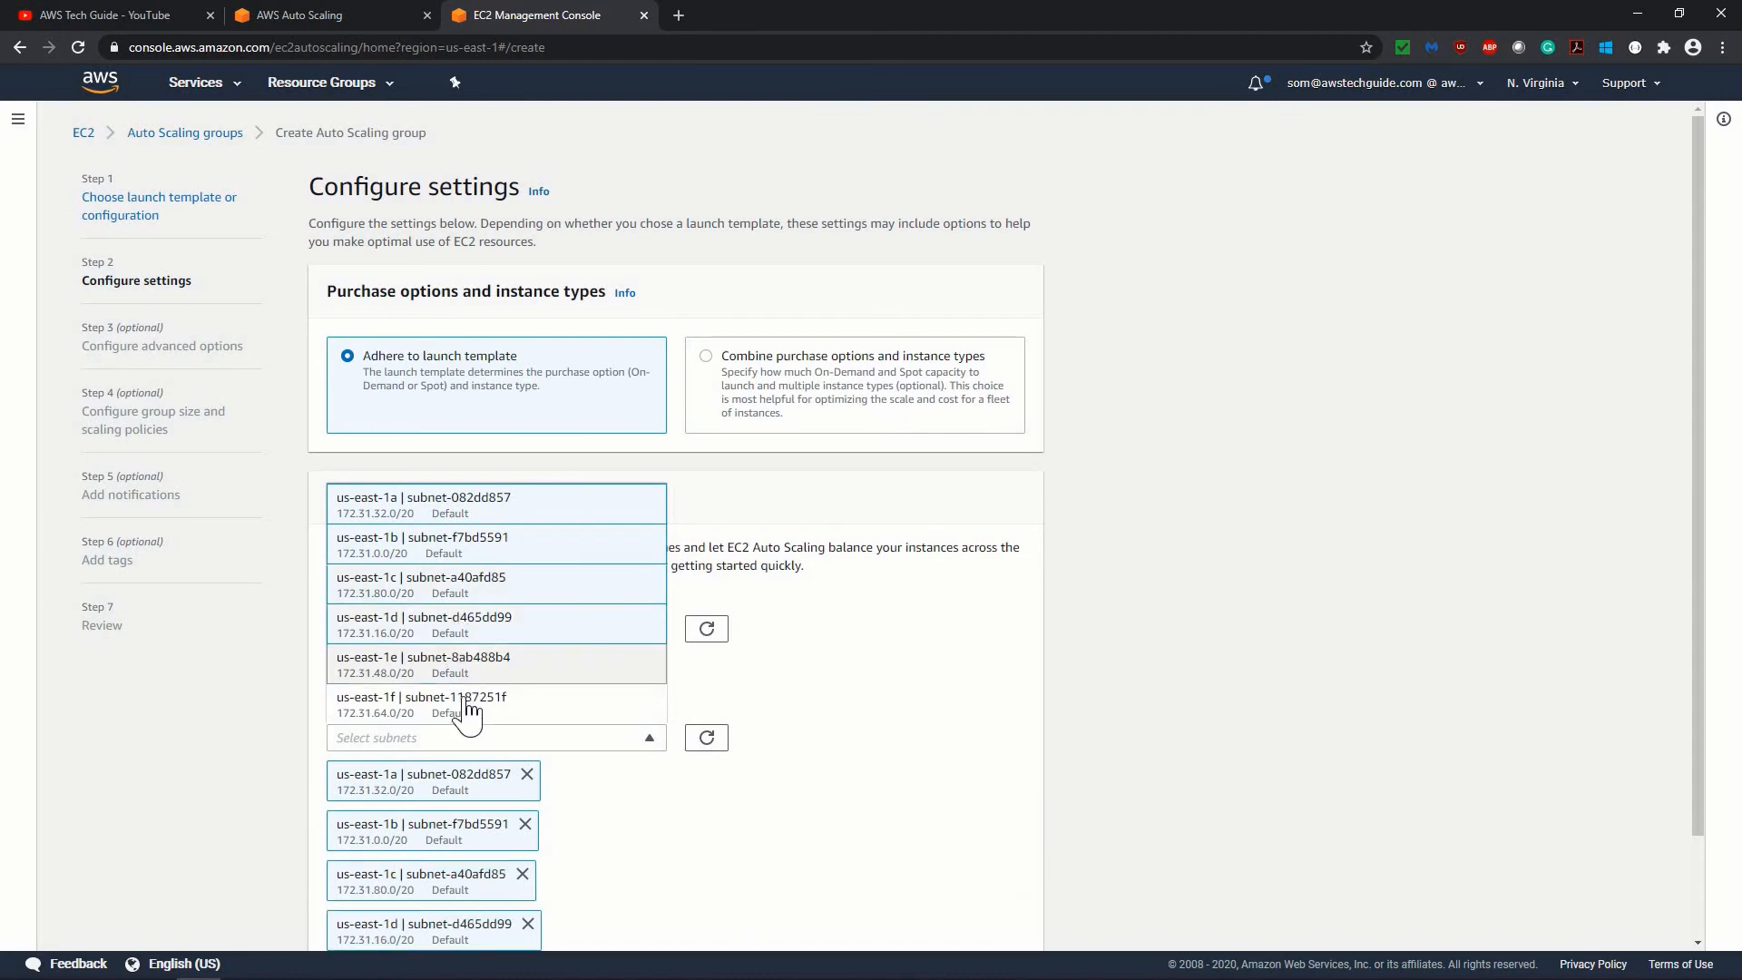
{"action": "left_click", "coordinate": [465, 708]}
{"action": "left_click", "coordinate": [908, 753]}
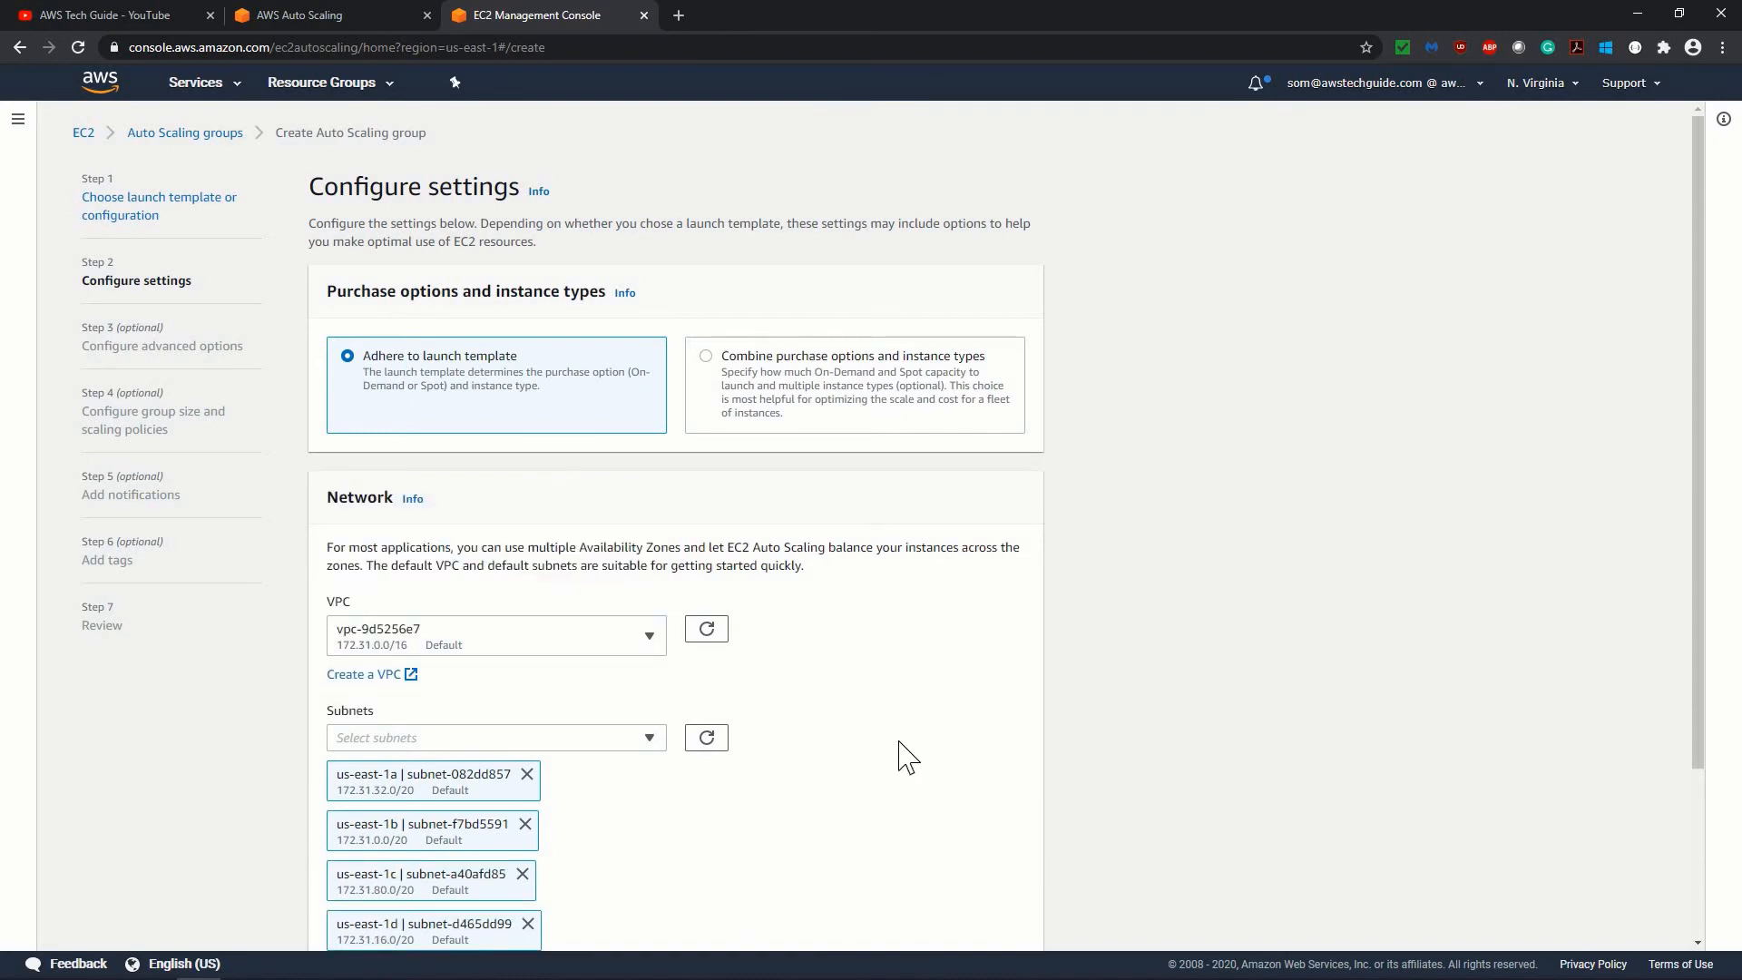
{"action": "scroll", "coordinate": [907, 755], "scroll_direction": "down", "scroll_amount": 3}
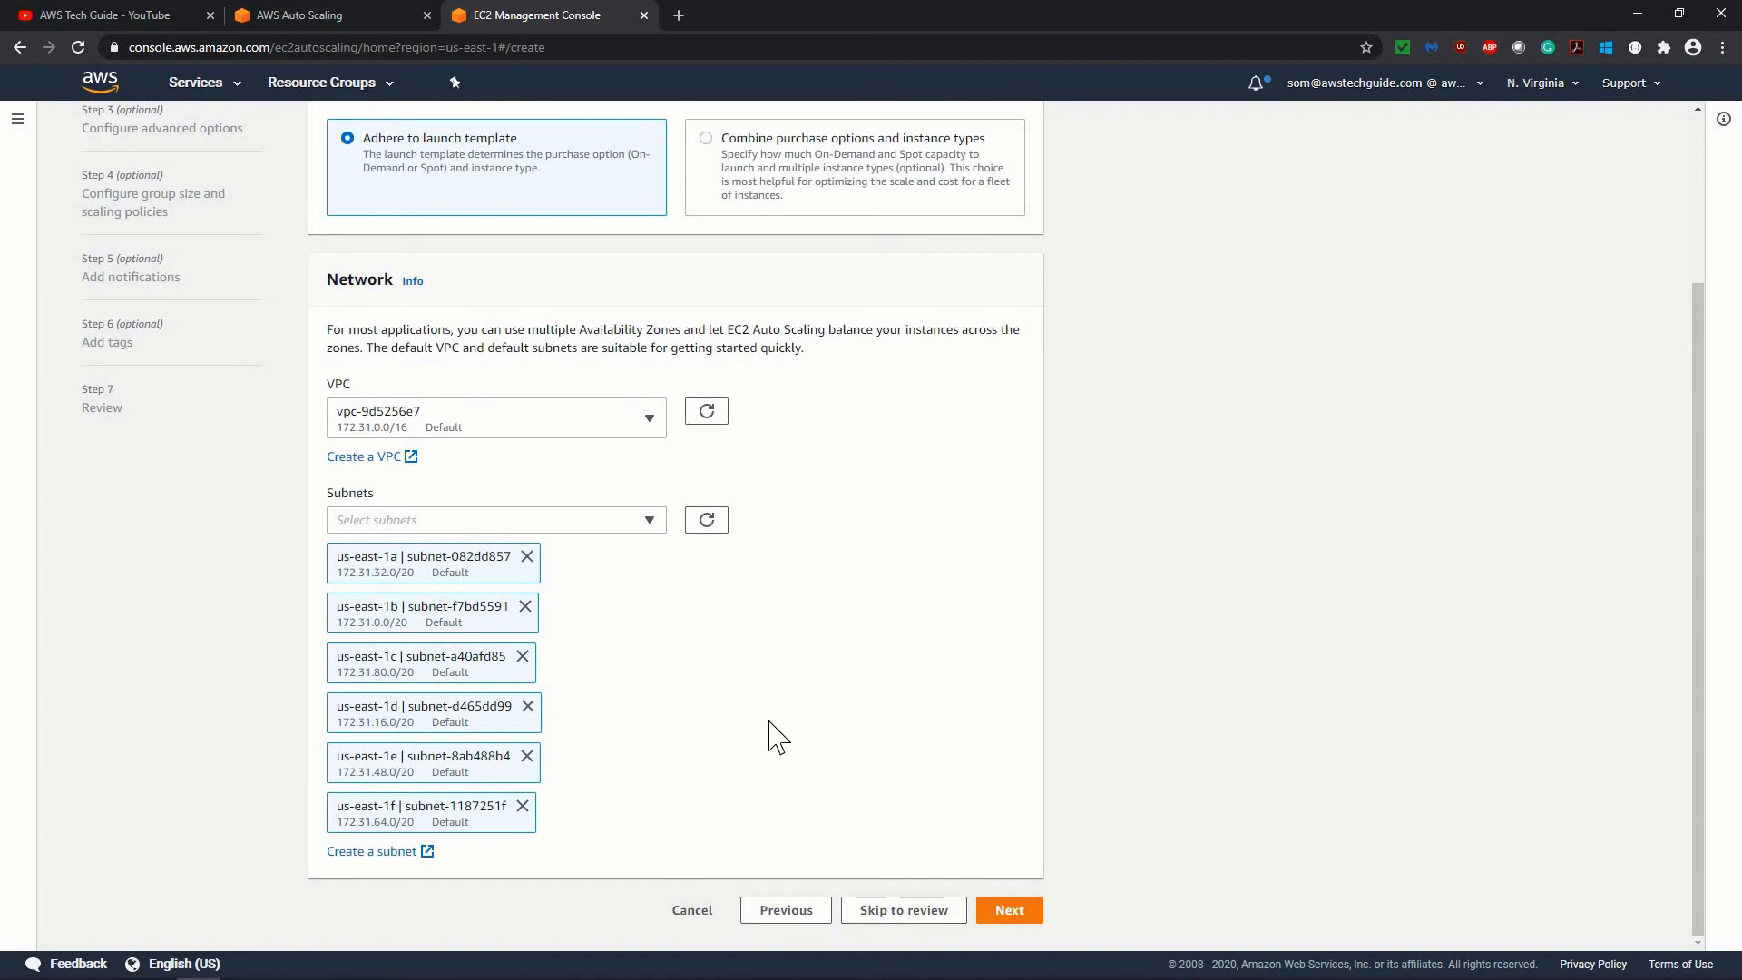
{"action": "left_click", "coordinate": [1010, 911]}
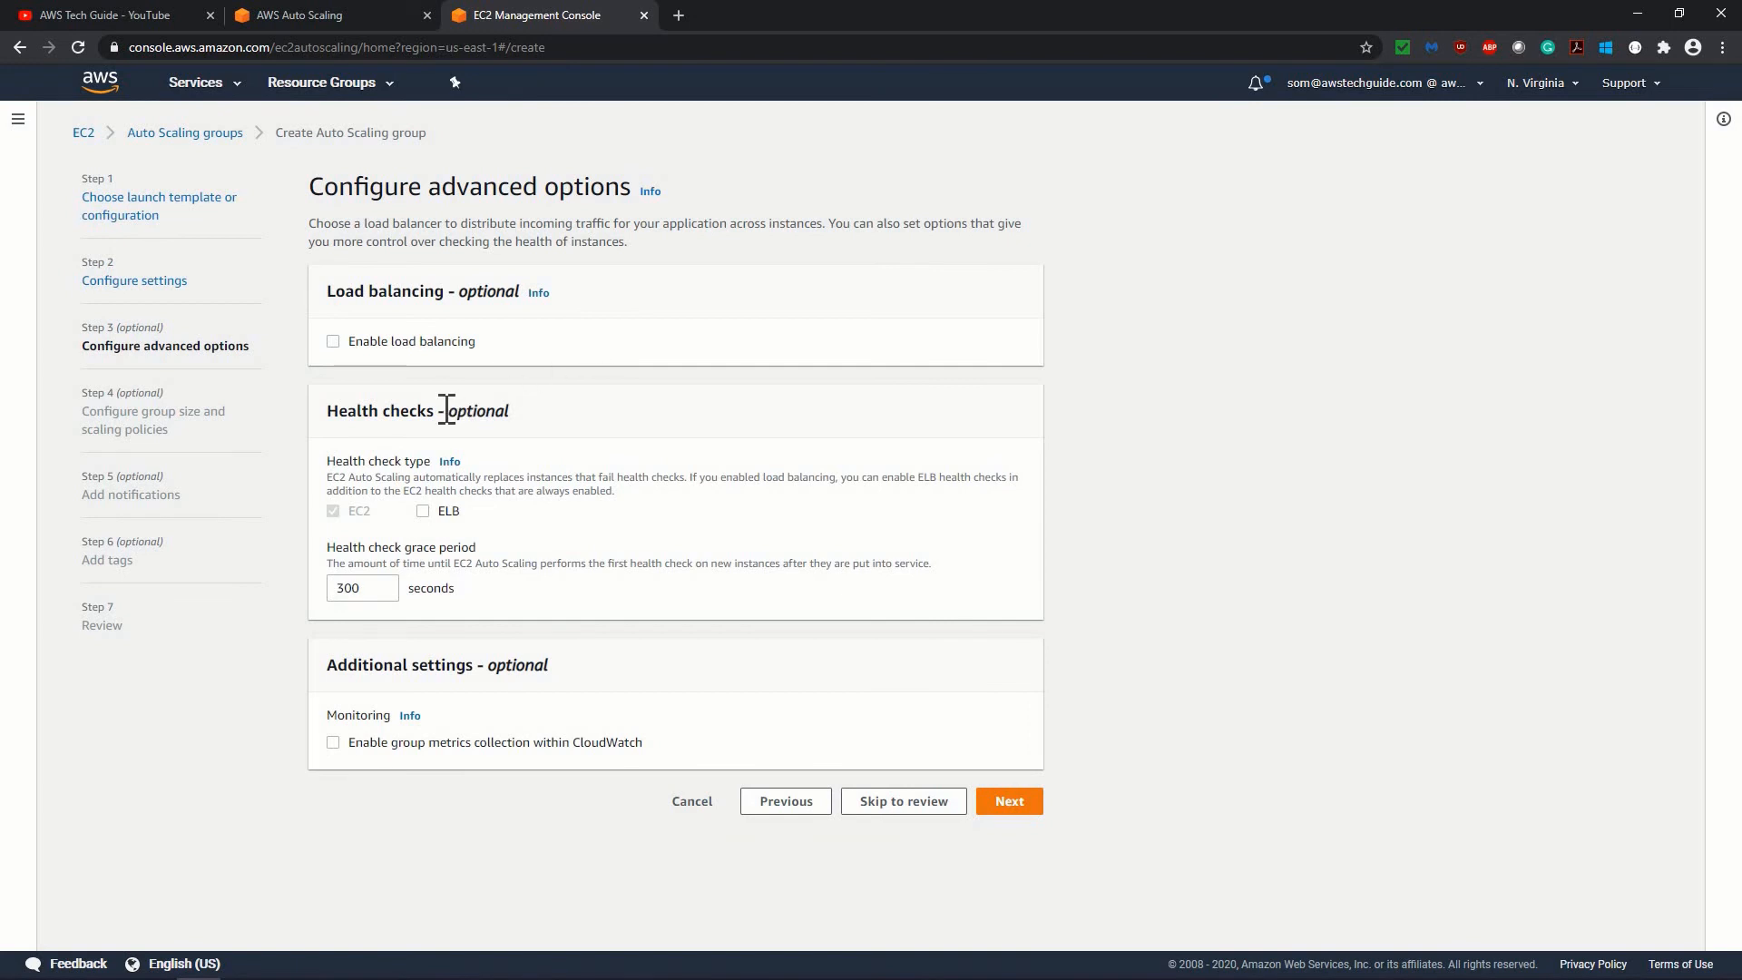
Step: Look at the load balancing options, leave load balancing disabled, and continue to the group size settings
{"action": "left_click", "coordinate": [334, 342]}
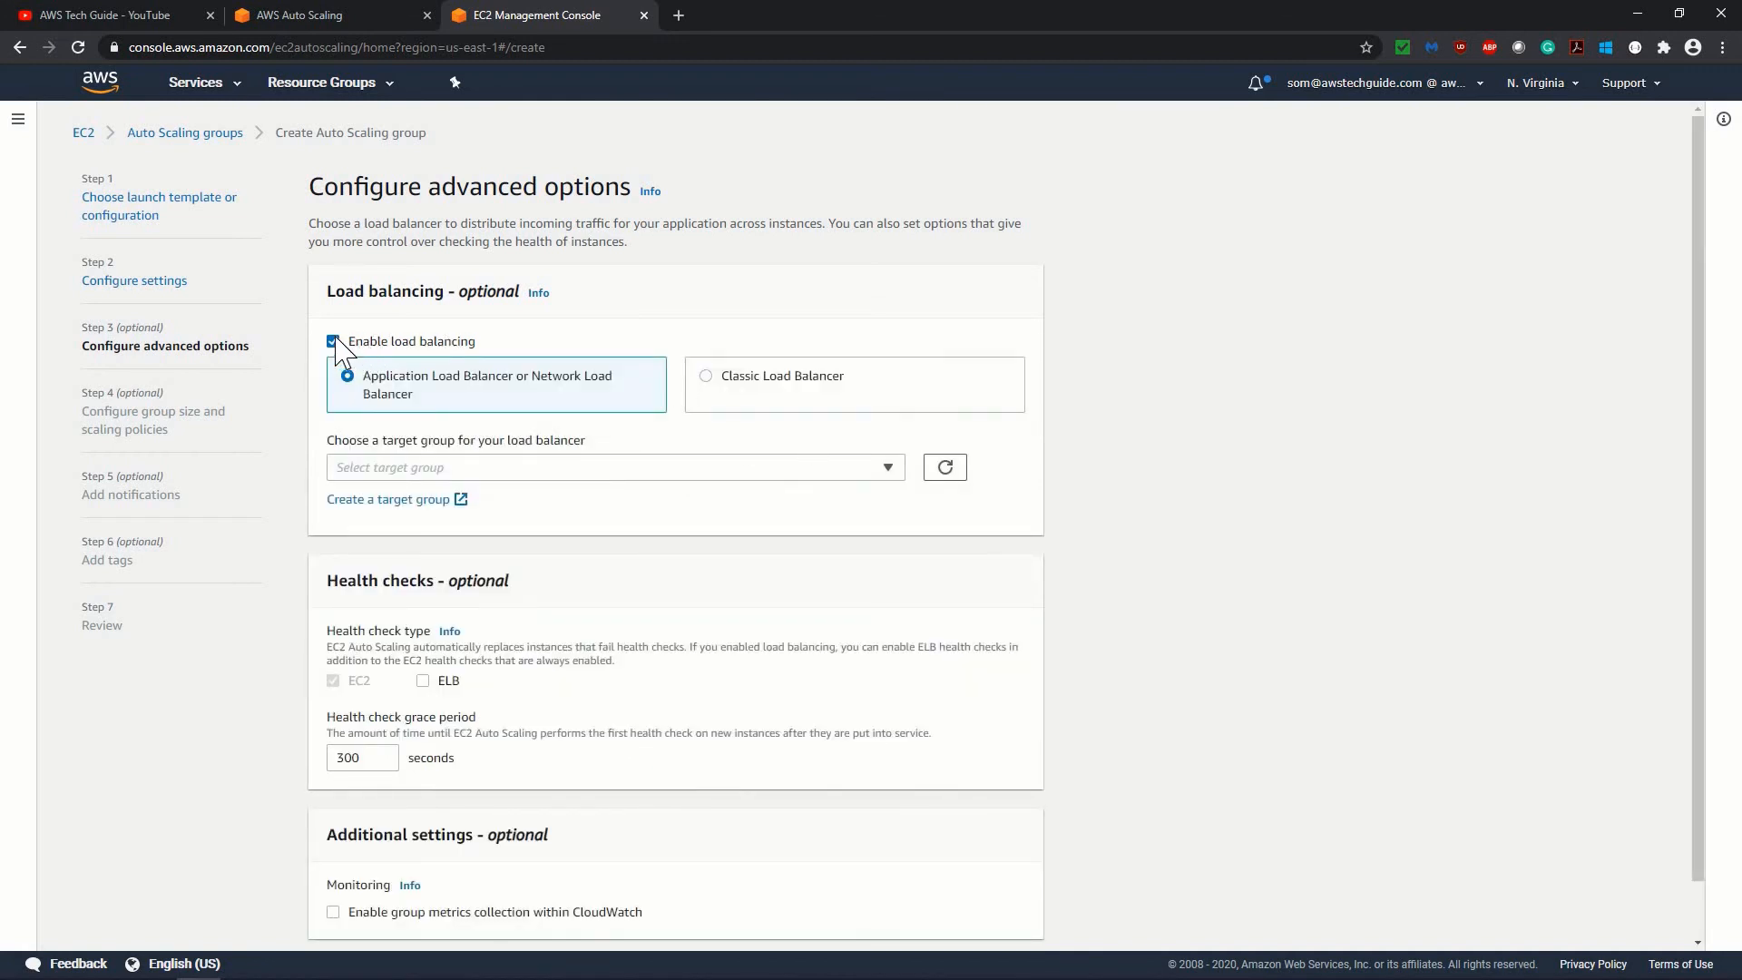
{"action": "left_click", "coordinate": [333, 342]}
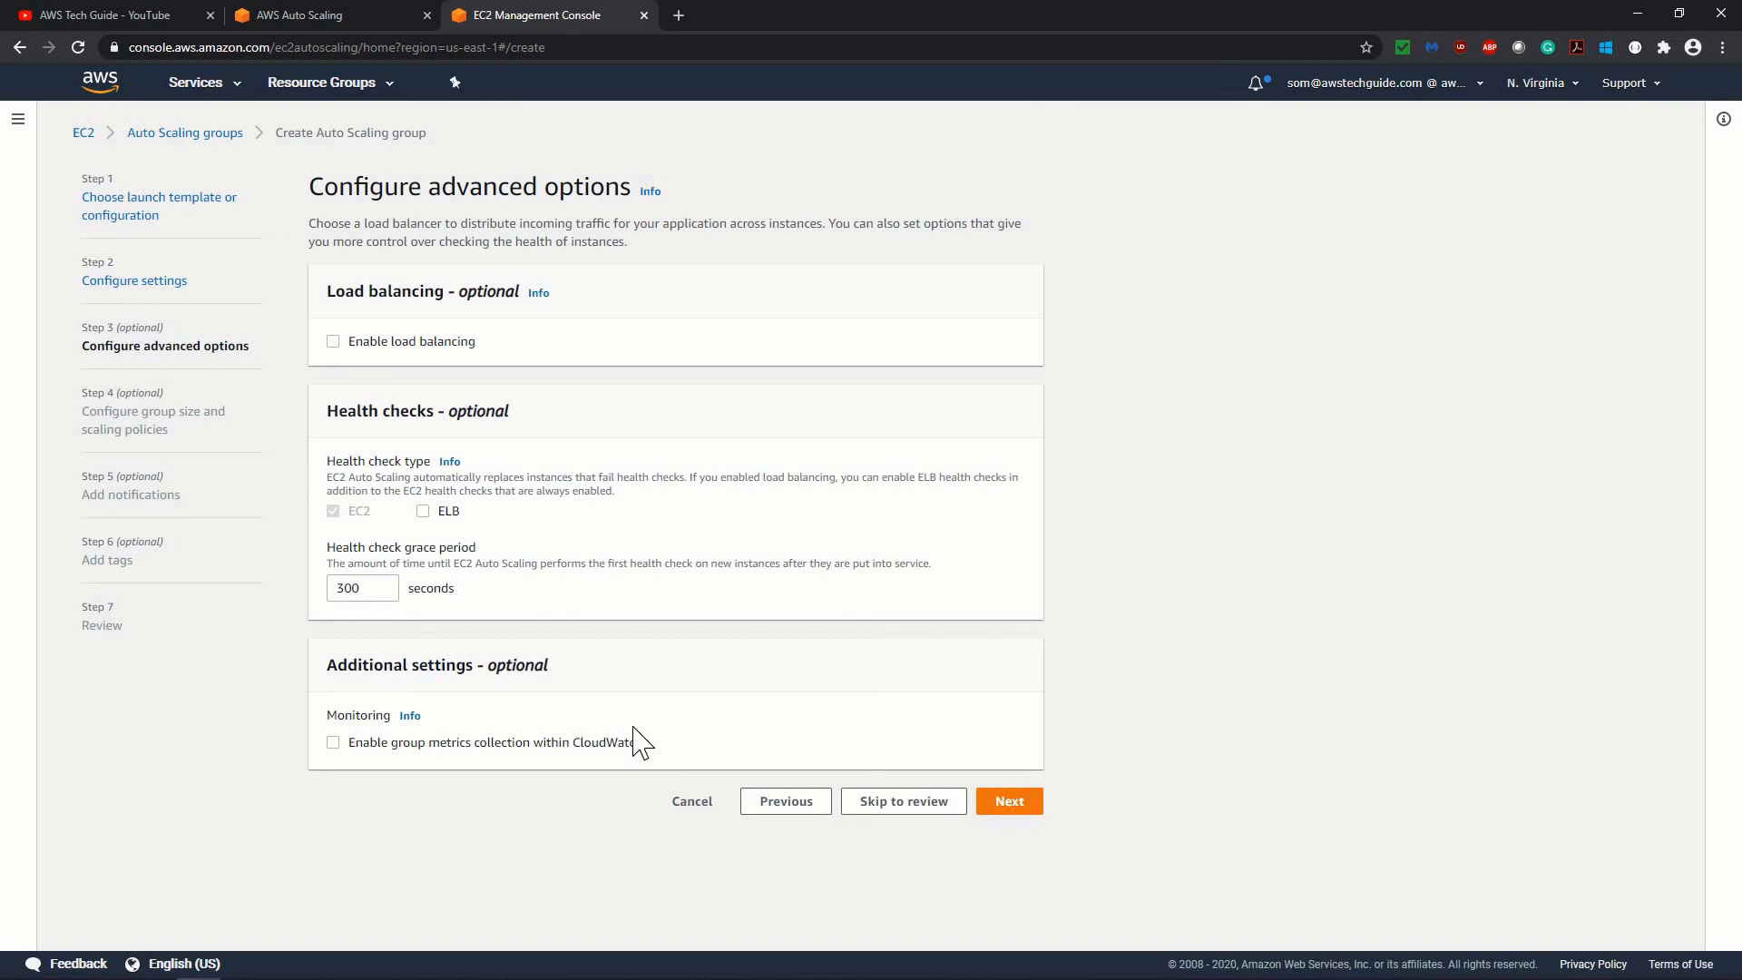
{"action": "left_click", "coordinate": [1032, 812]}
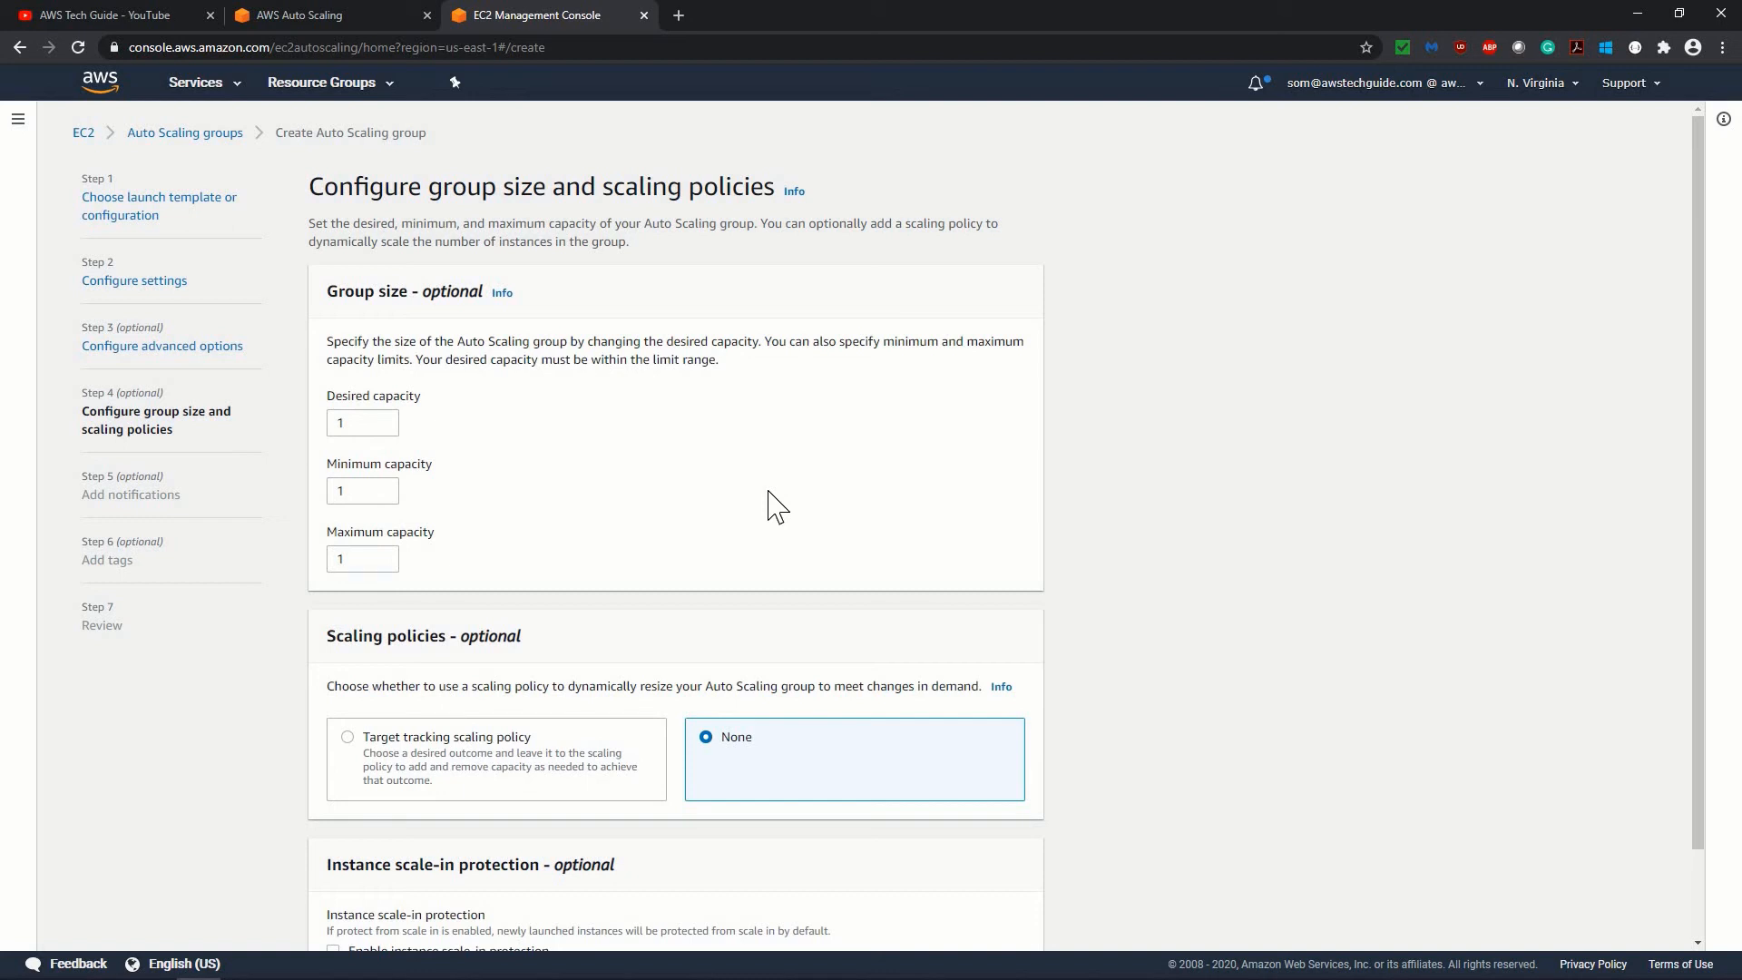
Step: Set the group's desired capacity to 2 and maximum capacity to 4, and continue to the notifications
{"action": "left_click_drag", "start_coordinate": [347, 427], "coordinate": [274, 411]}
{"action": "type", "text": "2"}
{"action": "left_click", "coordinate": [509, 486]}
{"action": "left_click", "coordinate": [354, 490]}
{"action": "key", "text": "Tab"}
{"action": "type", "text": "4"}
{"action": "scroll", "coordinate": [386, 537], "scroll_direction": "down", "scroll_amount": 2}
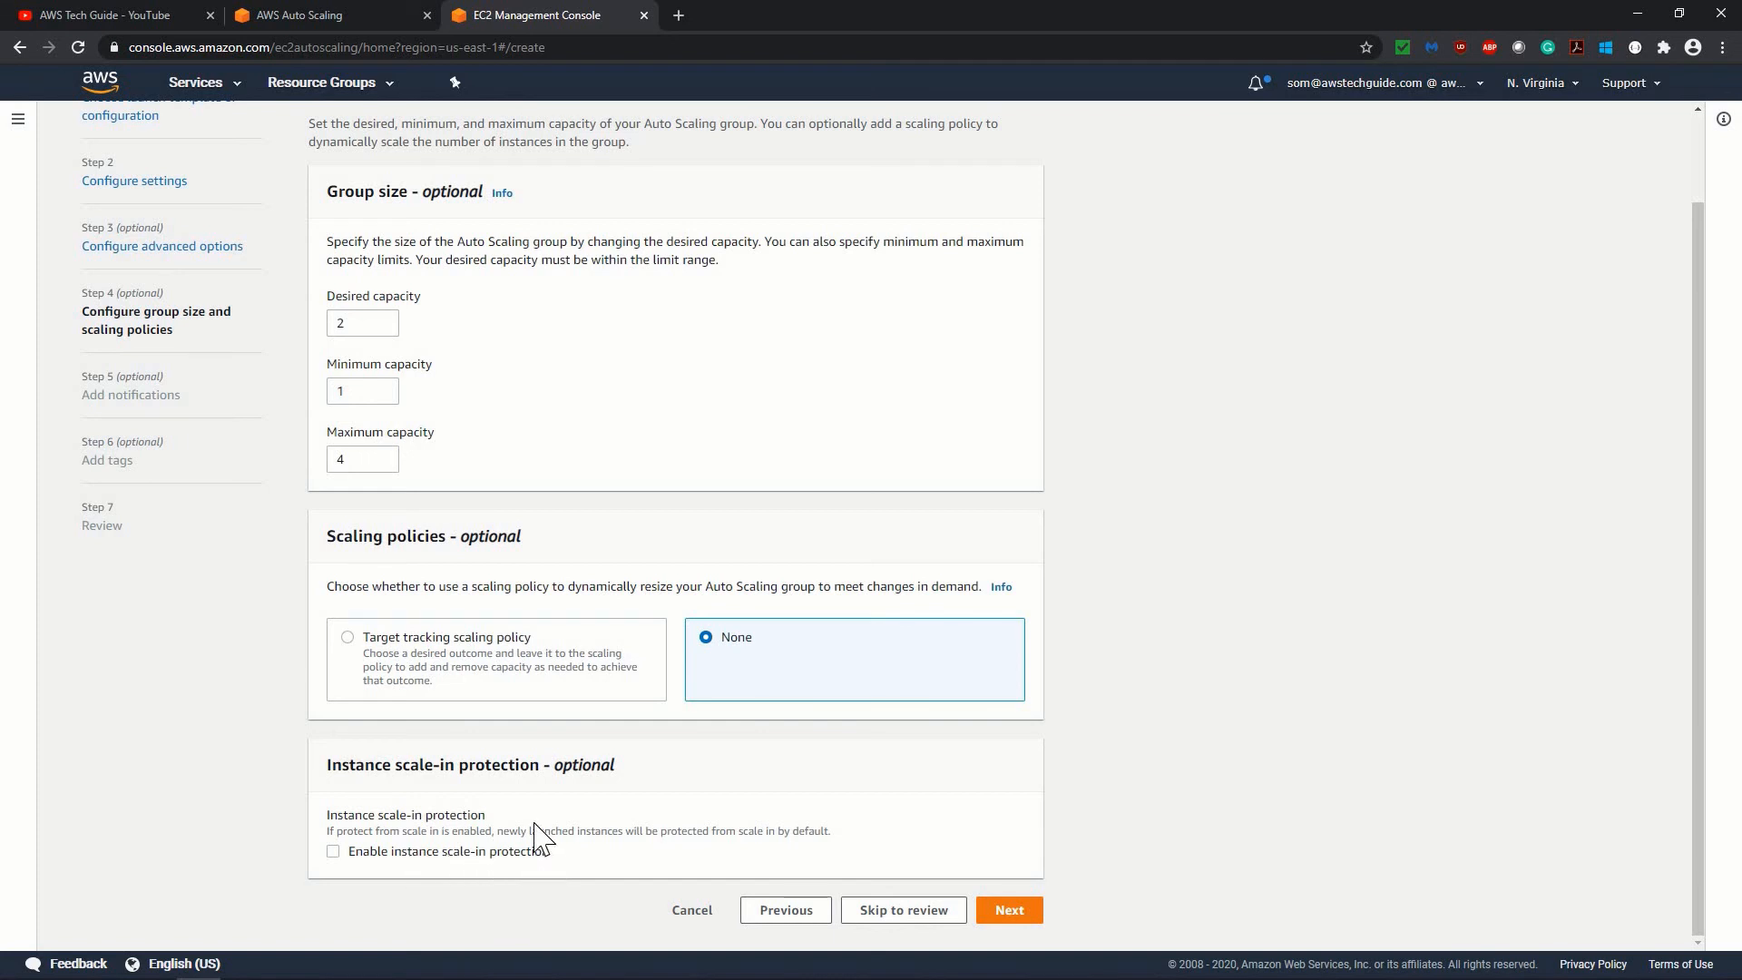
{"action": "left_click", "coordinate": [1011, 916]}
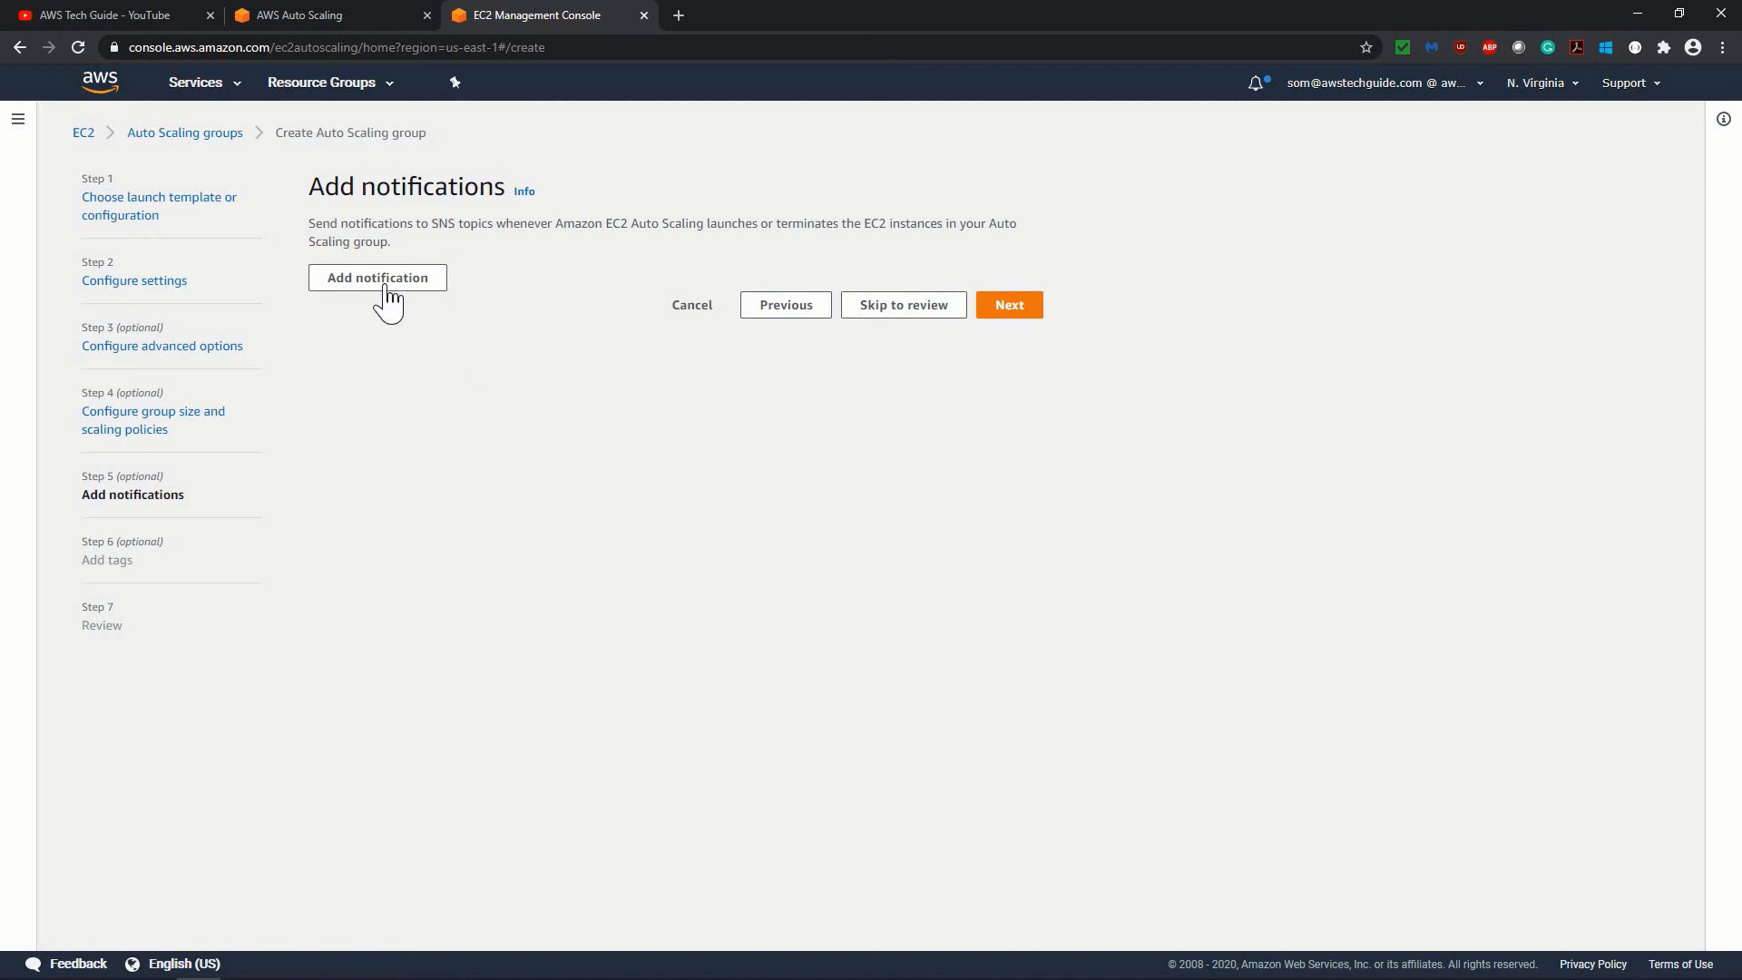
Step: Skip notifications and tags, review the configuration, and create the Auto Scaling group
{"action": "left_click", "coordinate": [1006, 313]}
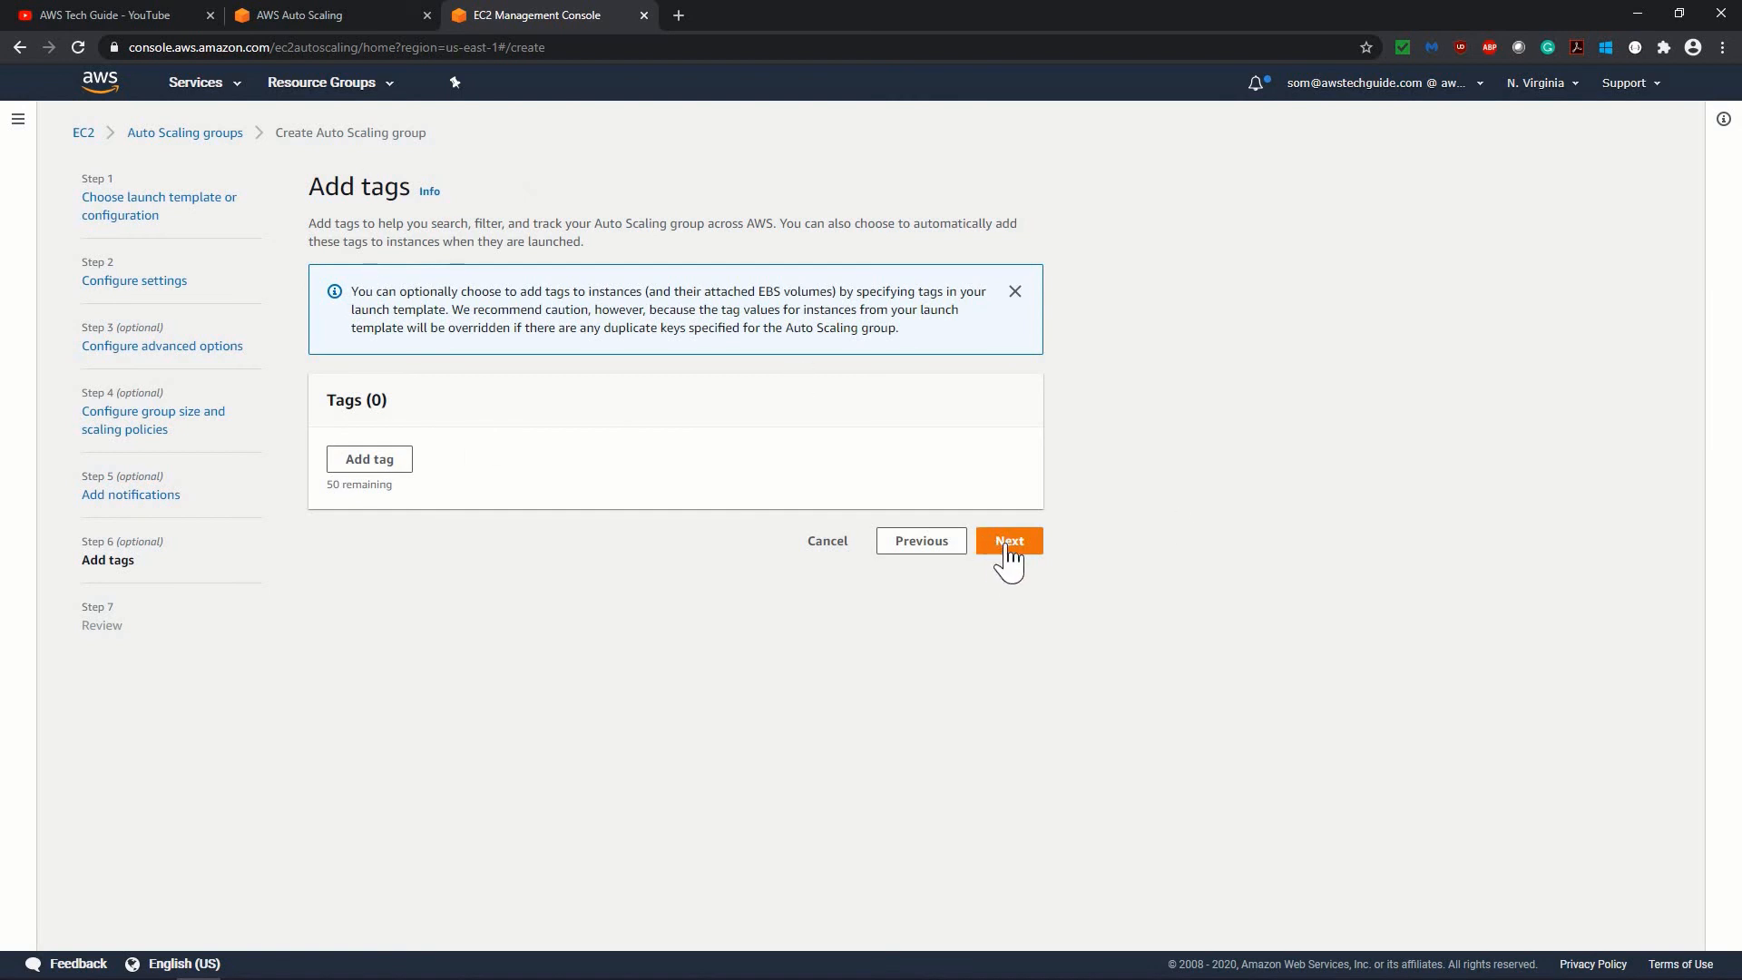
{"action": "left_click", "coordinate": [1009, 543]}
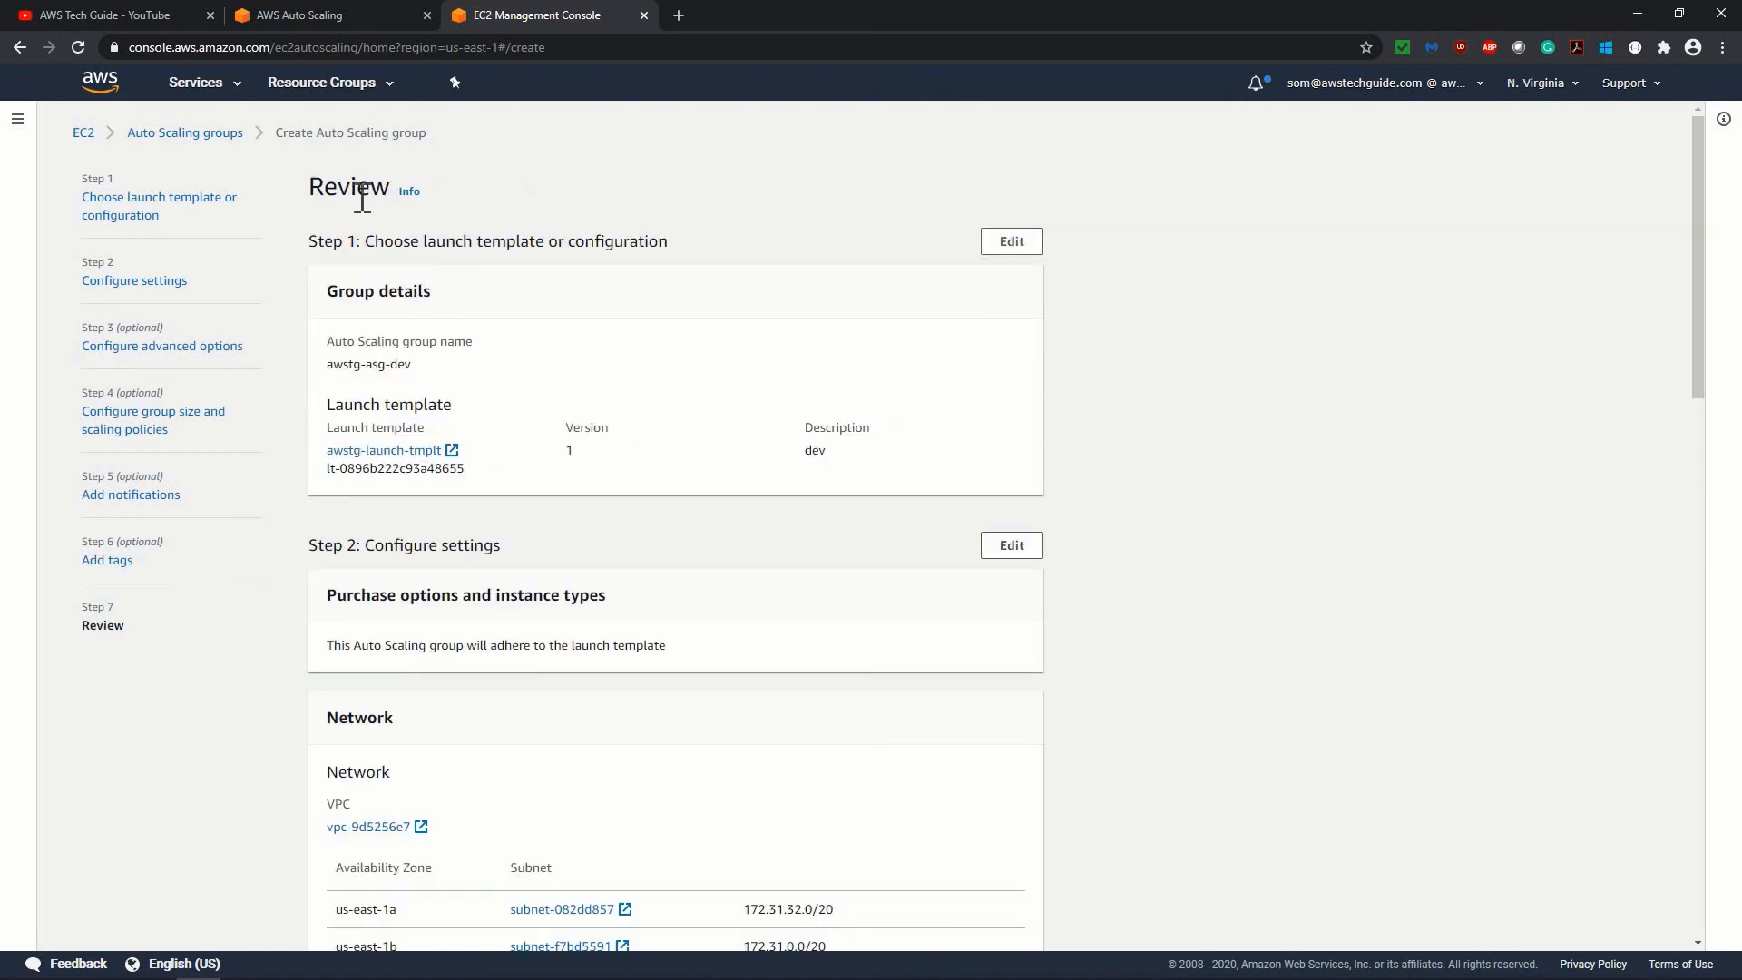
{"action": "scroll", "coordinate": [679, 440], "scroll_direction": "down", "scroll_amount": 7}
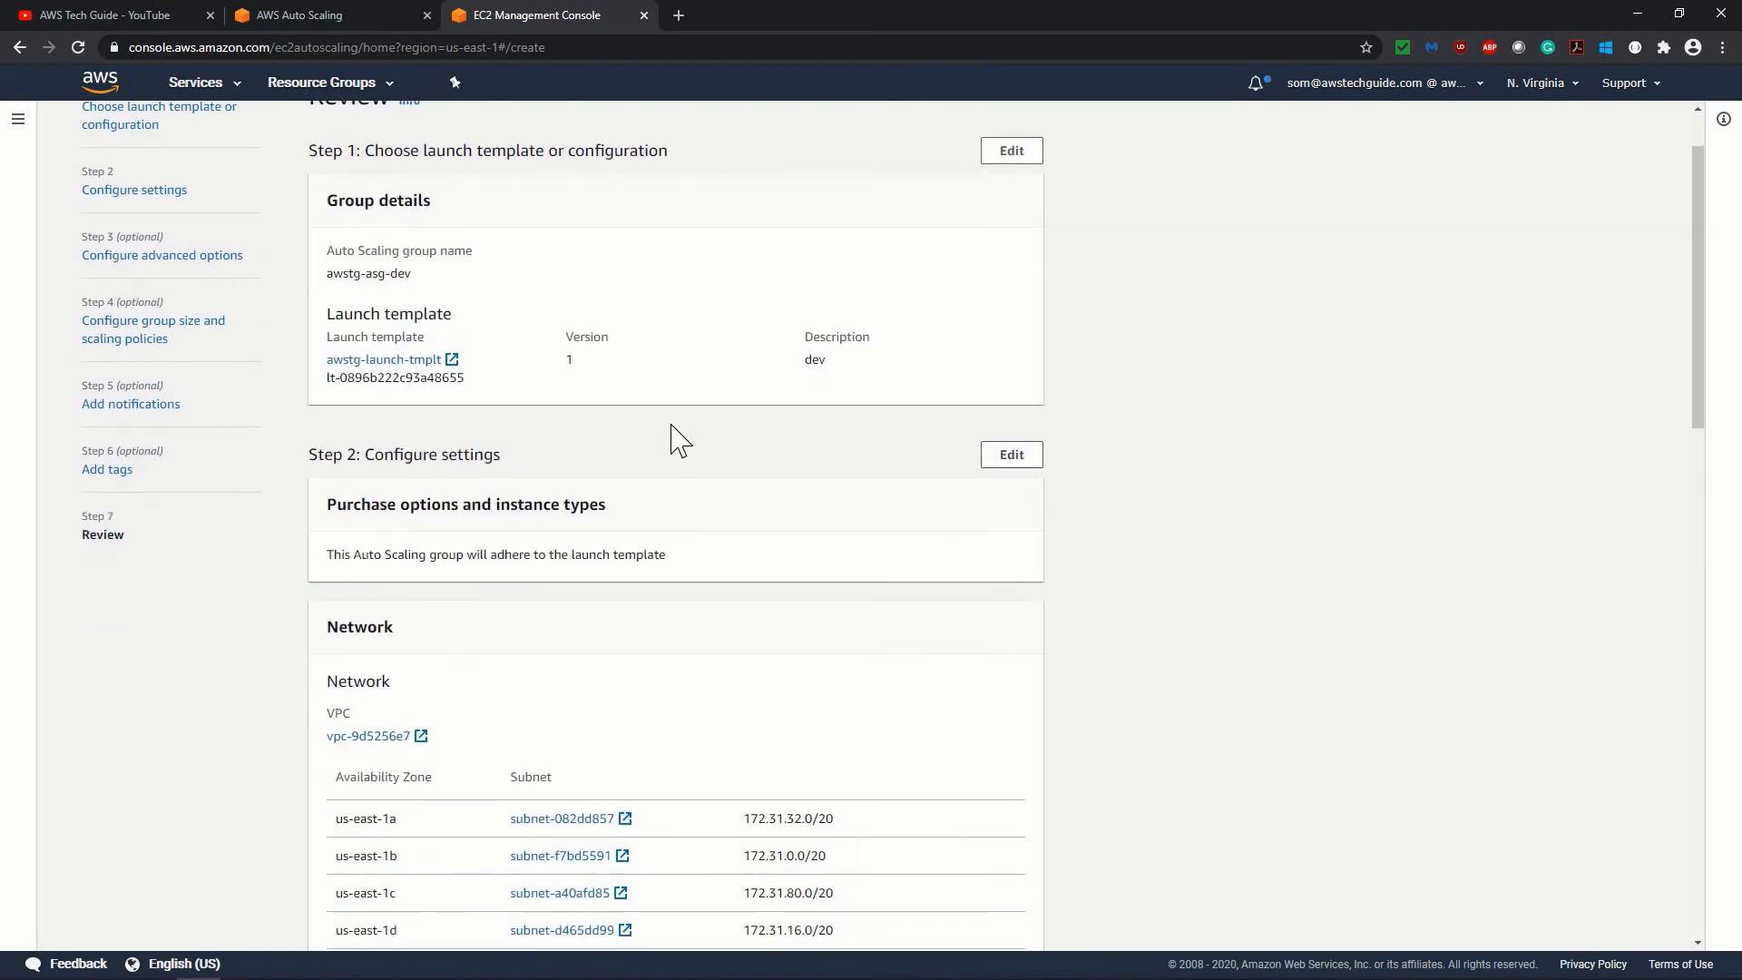
{"action": "scroll", "coordinate": [679, 440], "scroll_direction": "down", "scroll_amount": 12}
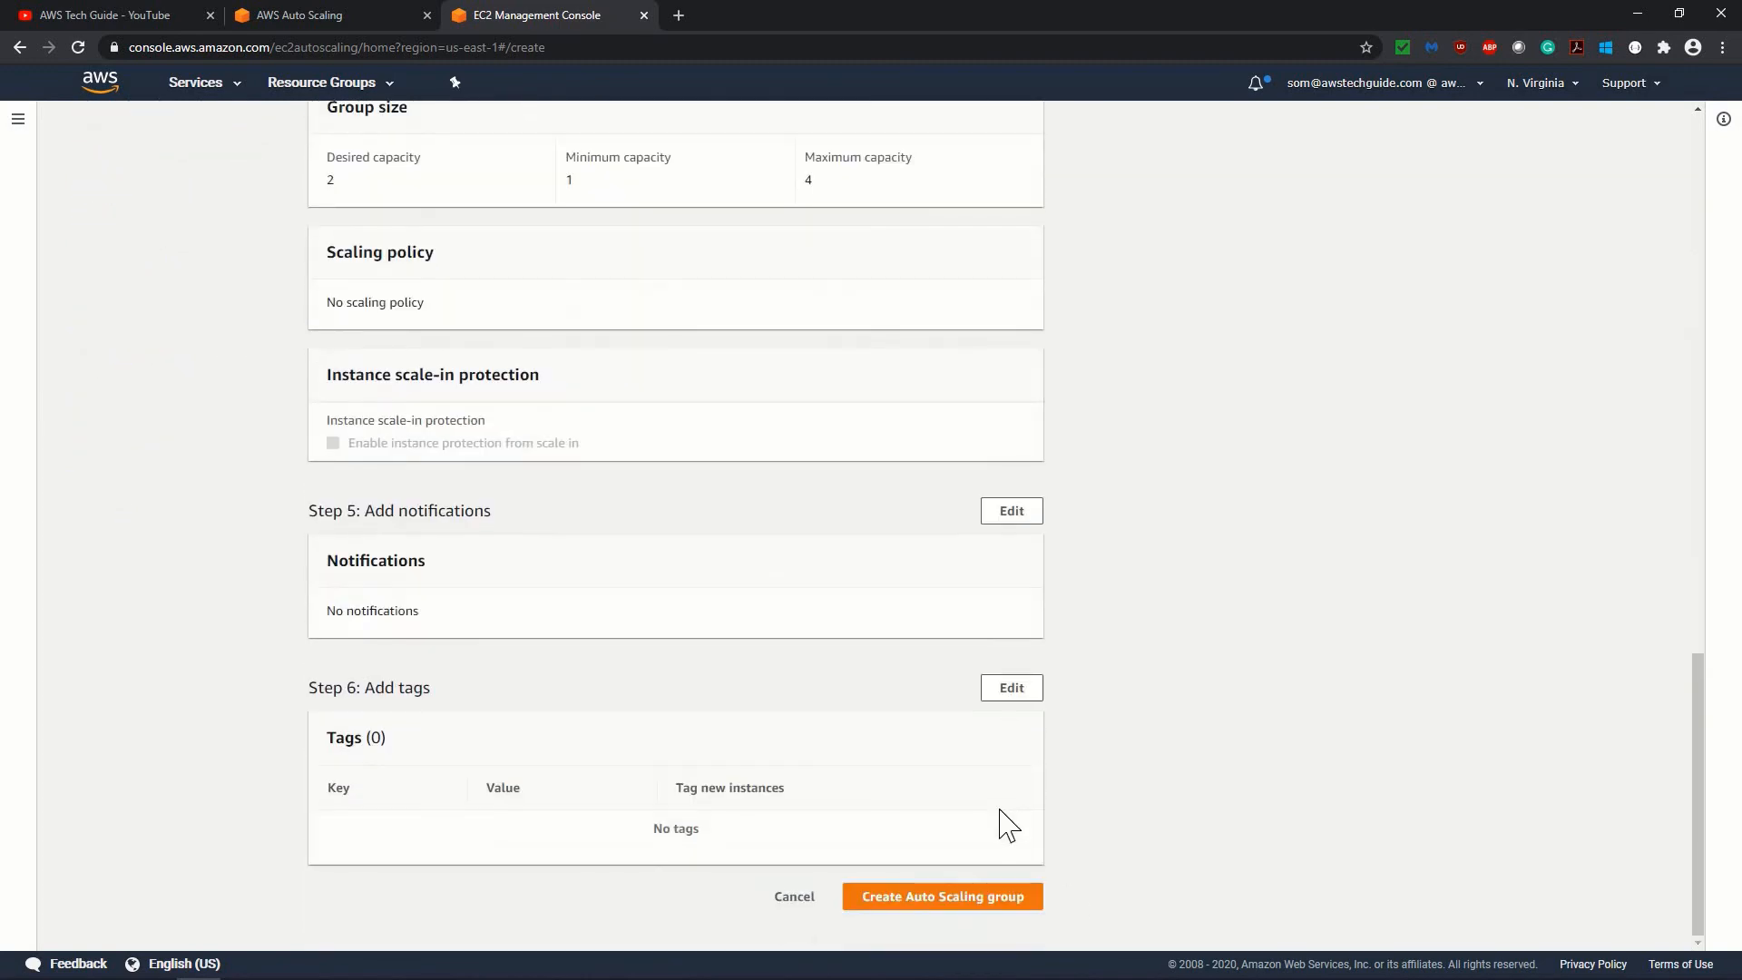
{"action": "left_click", "coordinate": [948, 898]}
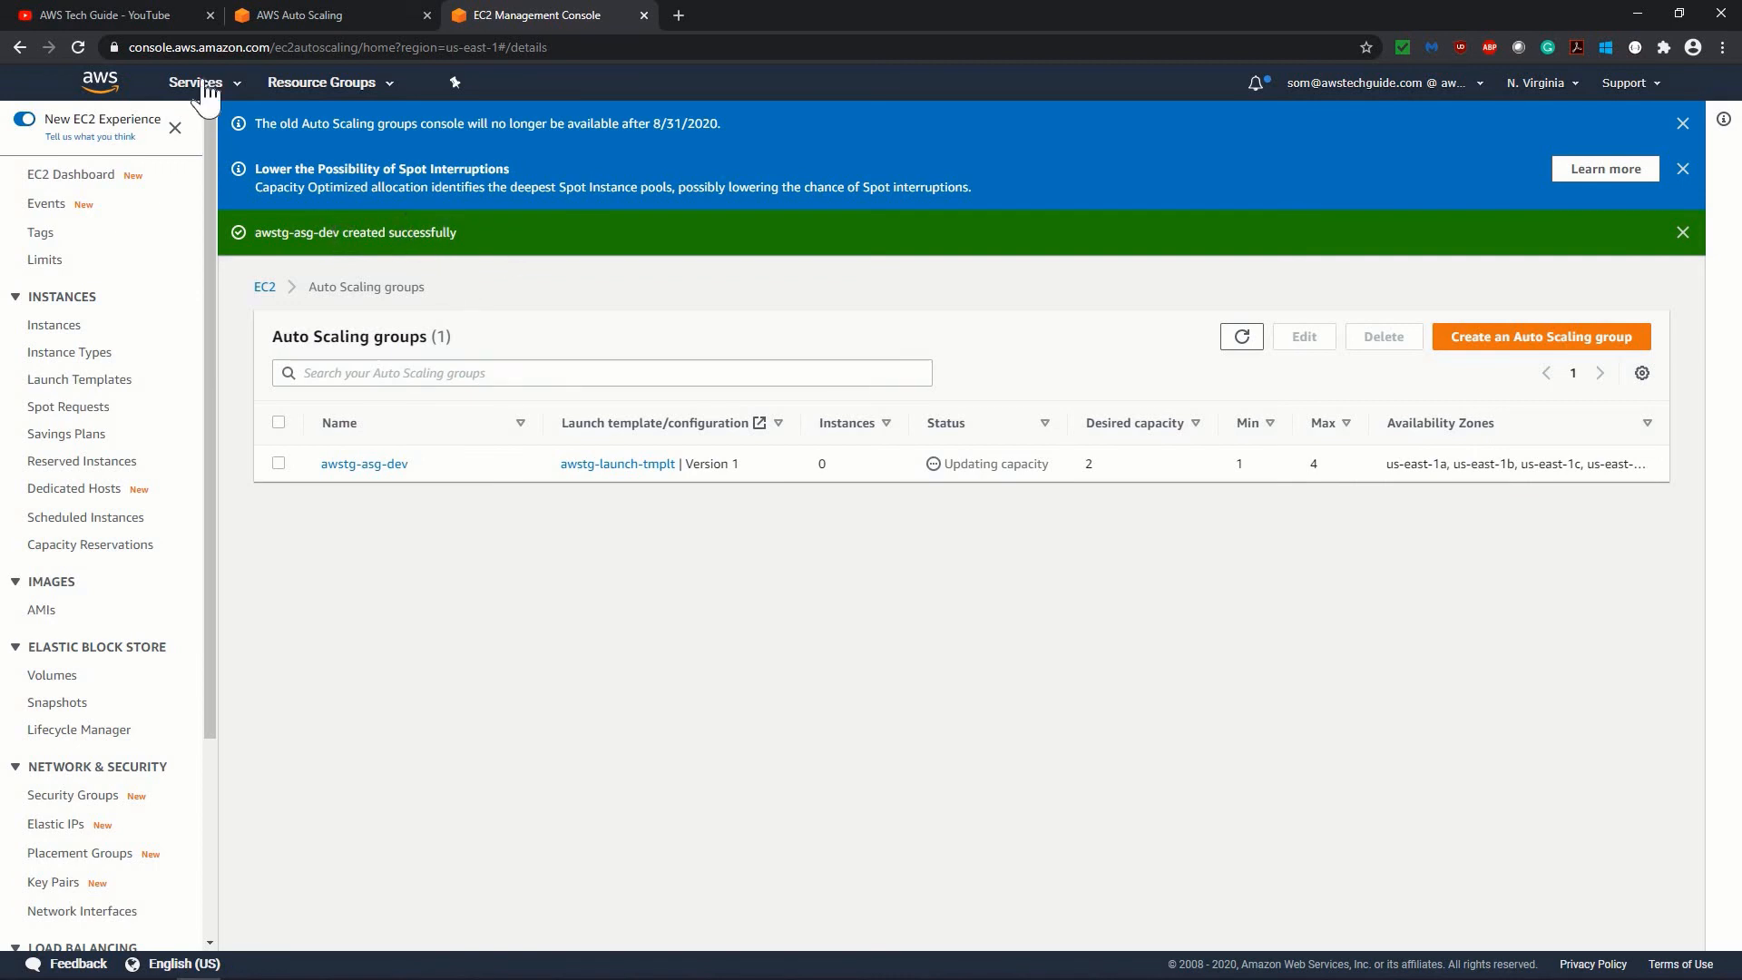
Step: Open the EC2 service in a separate browser tab and show its running instances
{"action": "left_click", "coordinate": [79, 178], "text": "ctrl"}
{"action": "left_click", "coordinate": [720, 8]}
{"action": "left_click", "coordinate": [329, 243]}
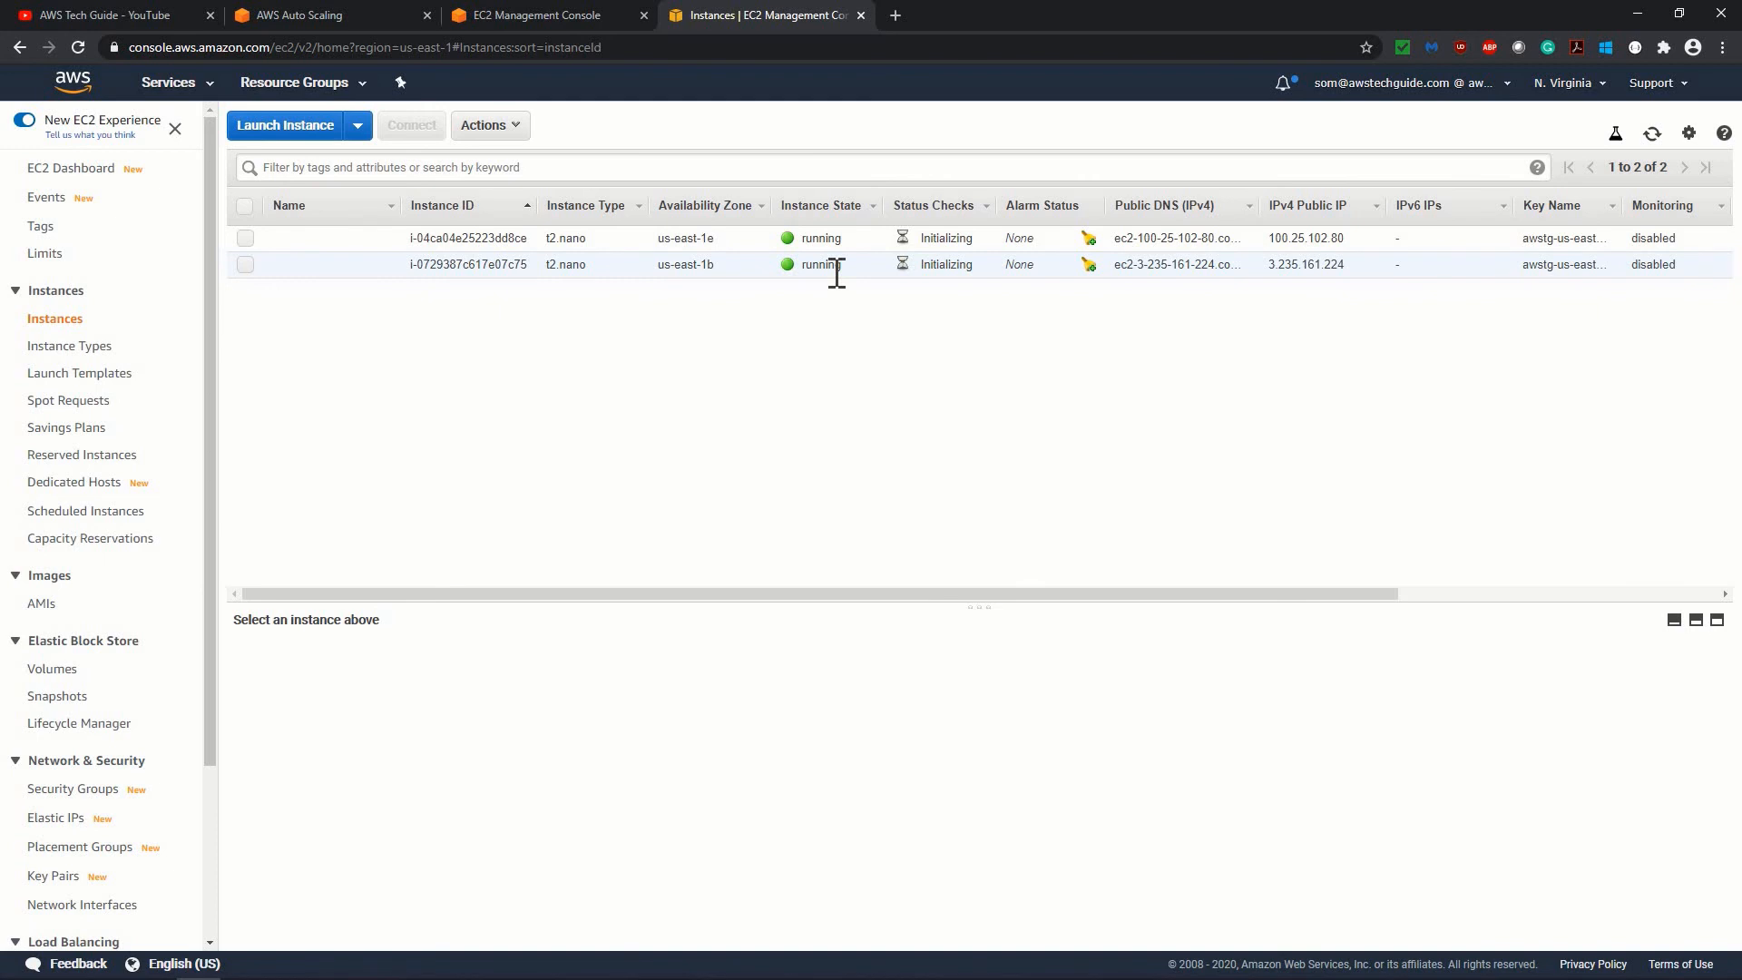
Step: Terminate the running instance in us-east-1b and refresh the instance list
{"action": "left_click", "coordinate": [244, 264]}
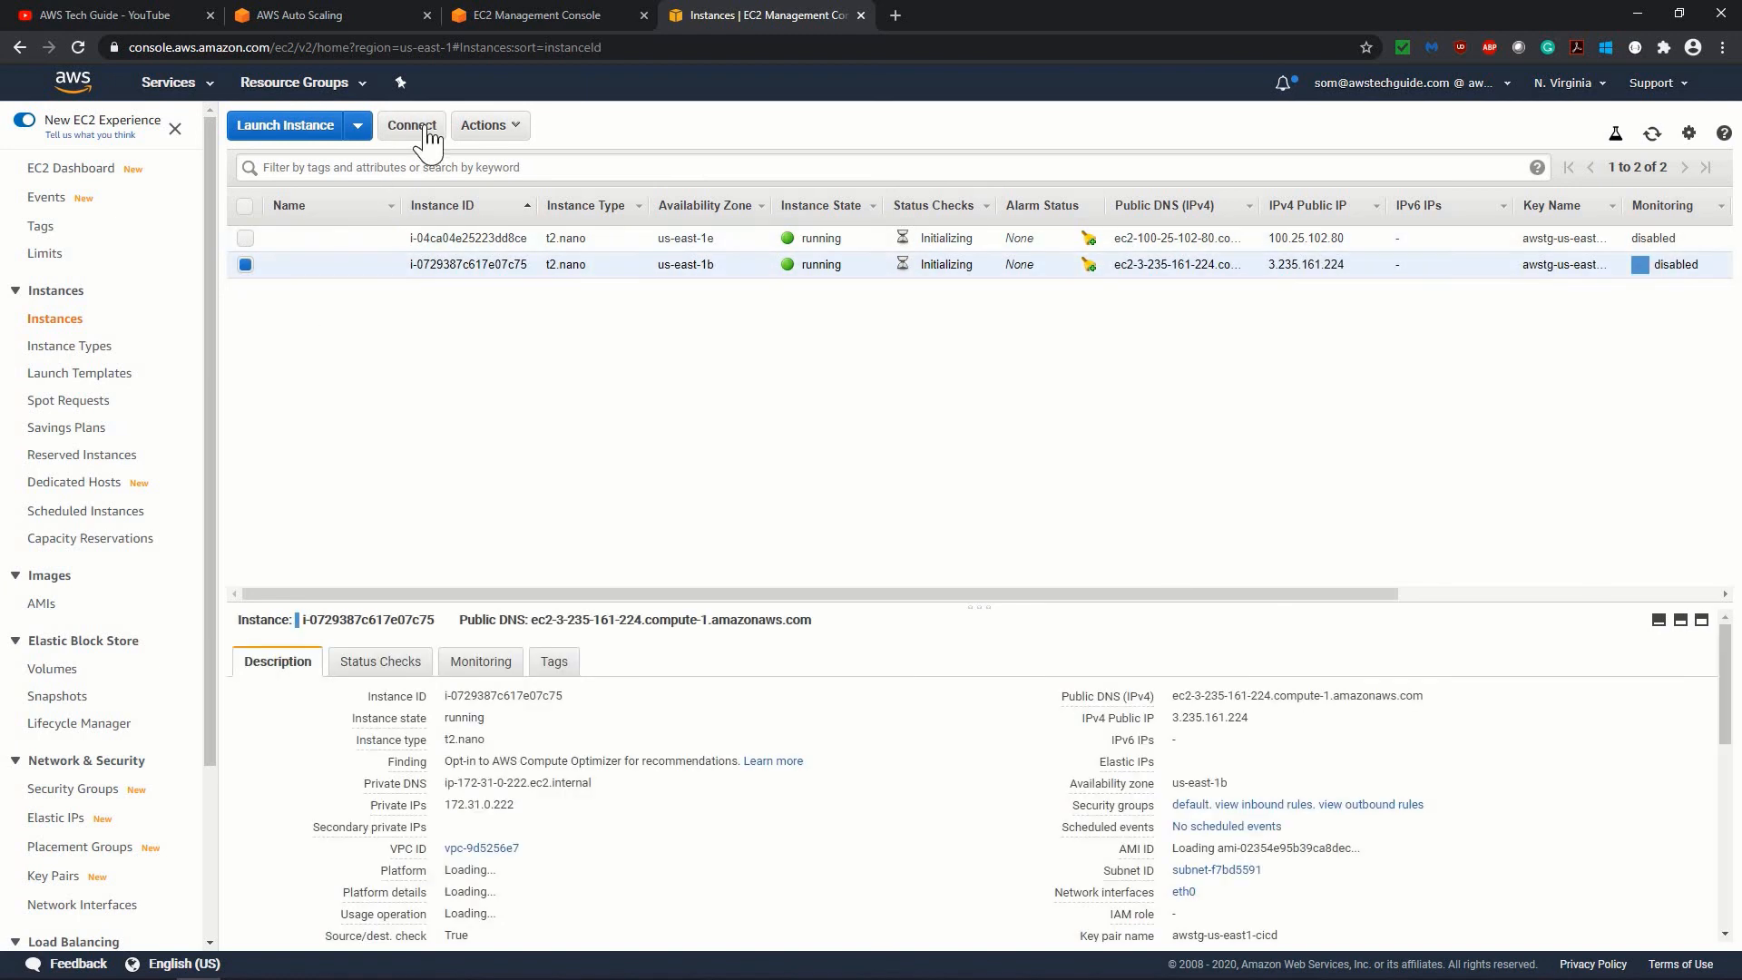
{"action": "left_click", "coordinate": [487, 127]}
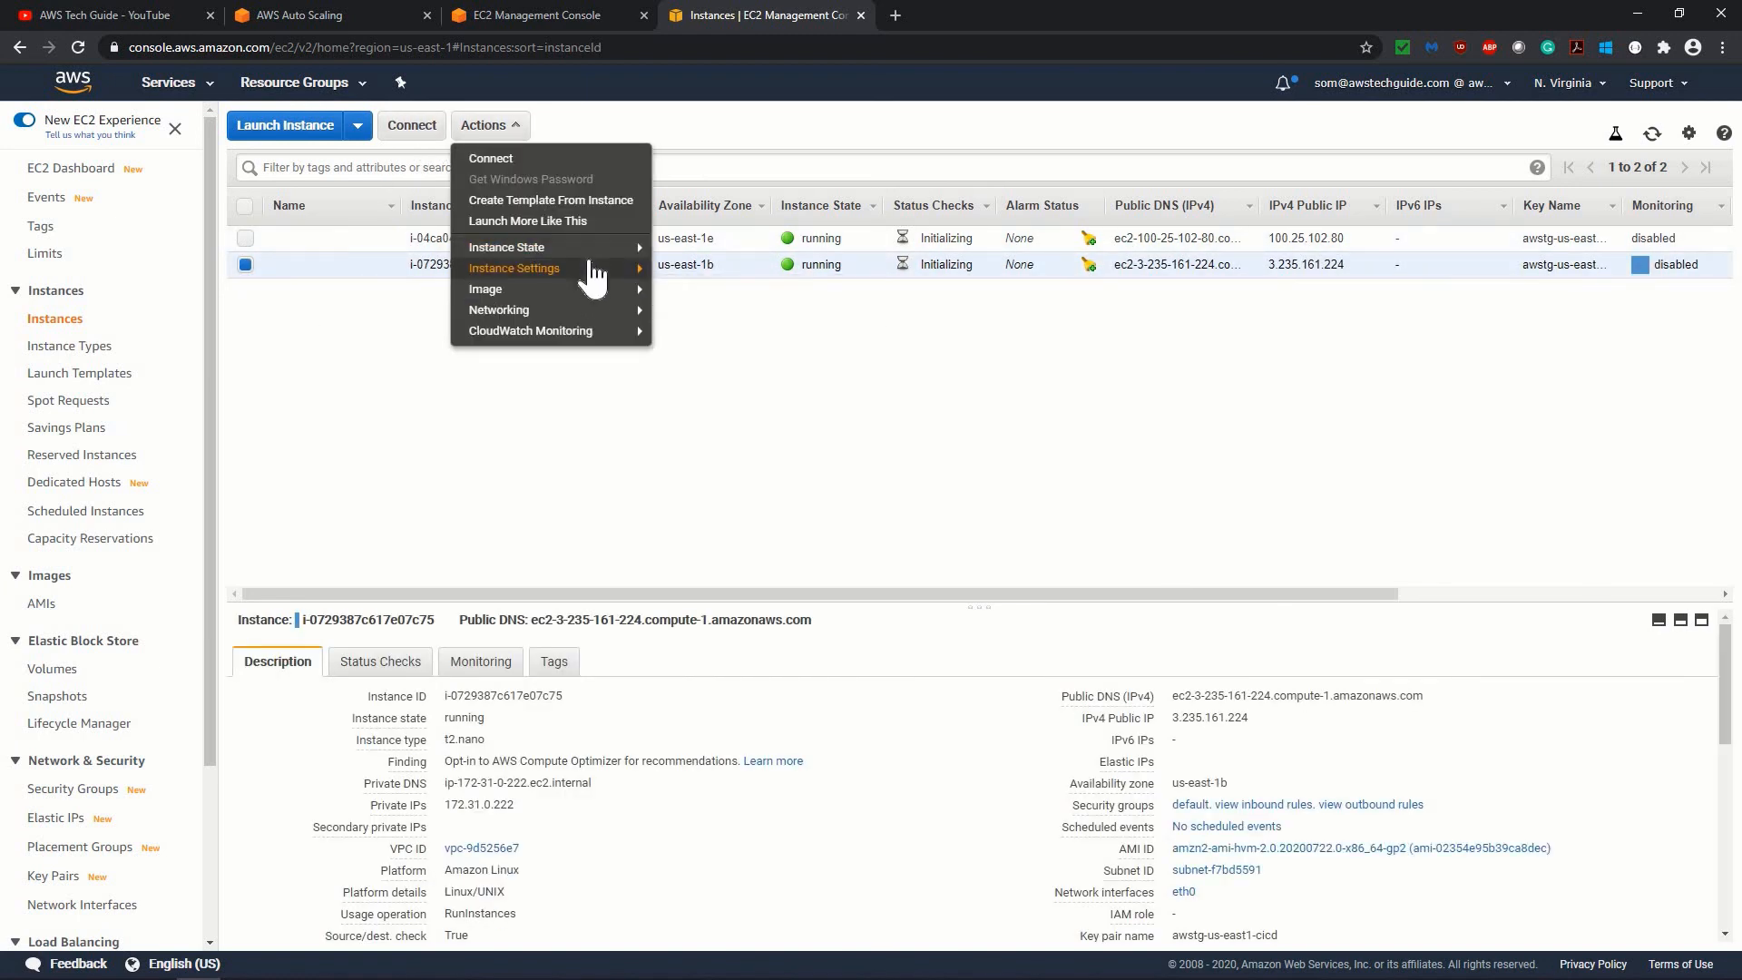
{"action": "mouse_move", "coordinate": [635, 249]}
{"action": "left_click", "coordinate": [698, 332]}
{"action": "left_click", "coordinate": [1216, 665]}
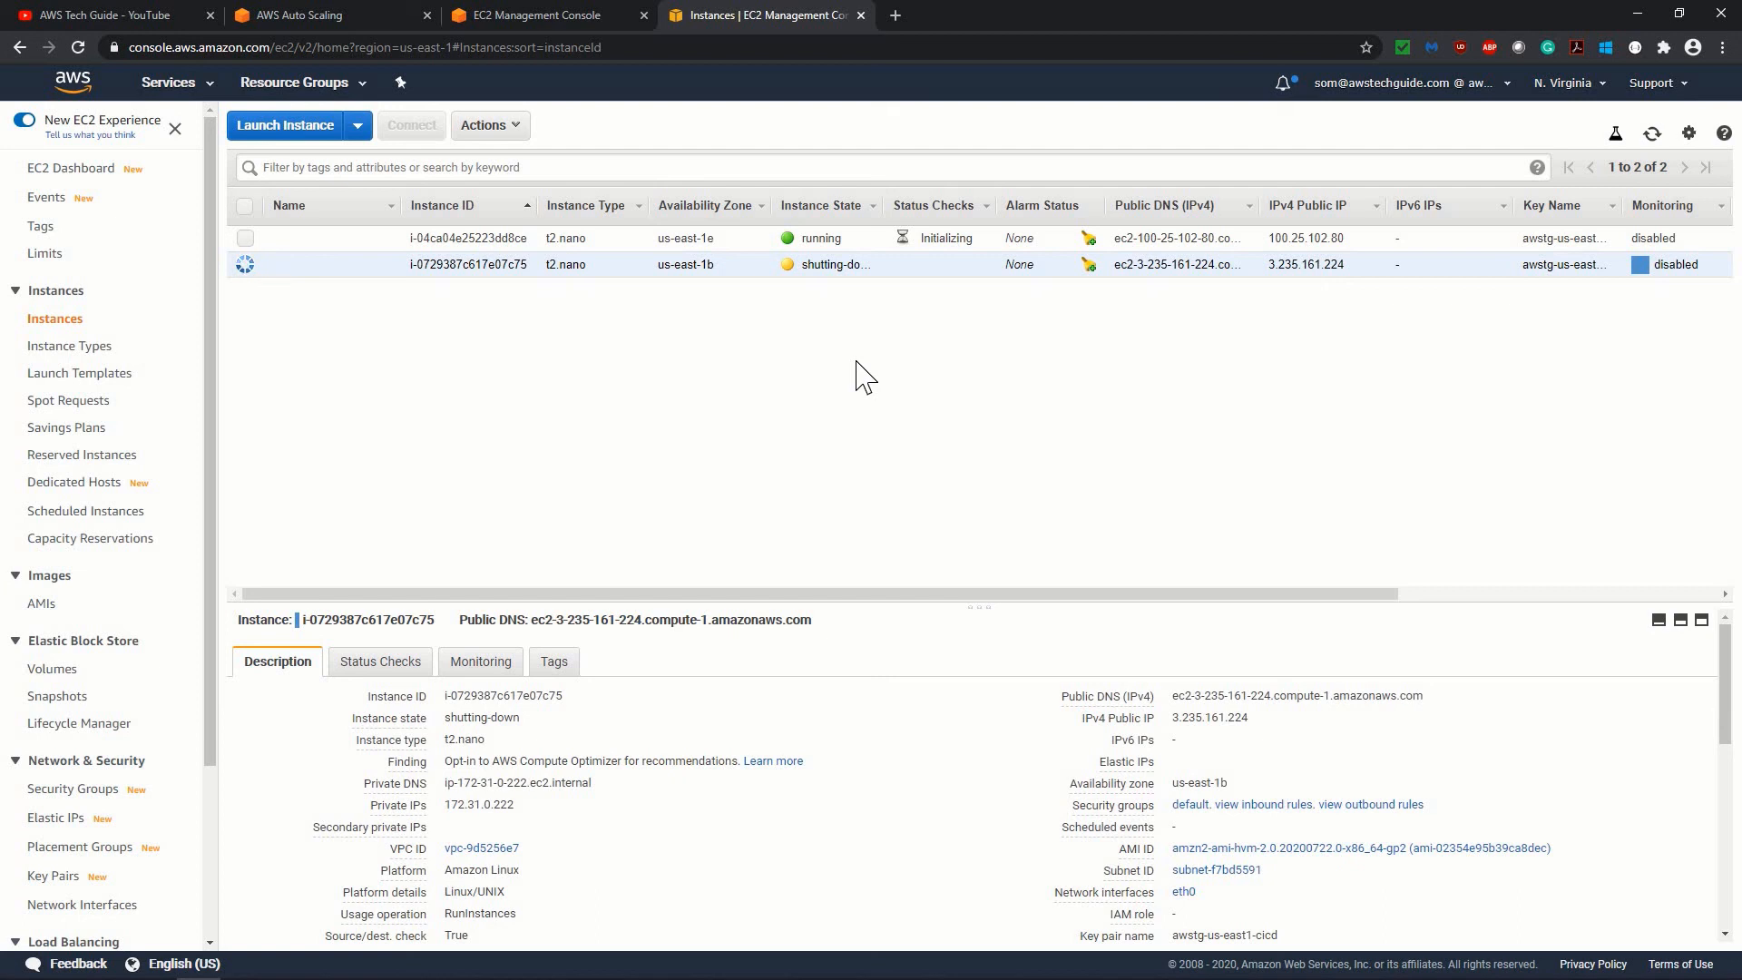
{"action": "left_click", "coordinate": [1652, 134]}
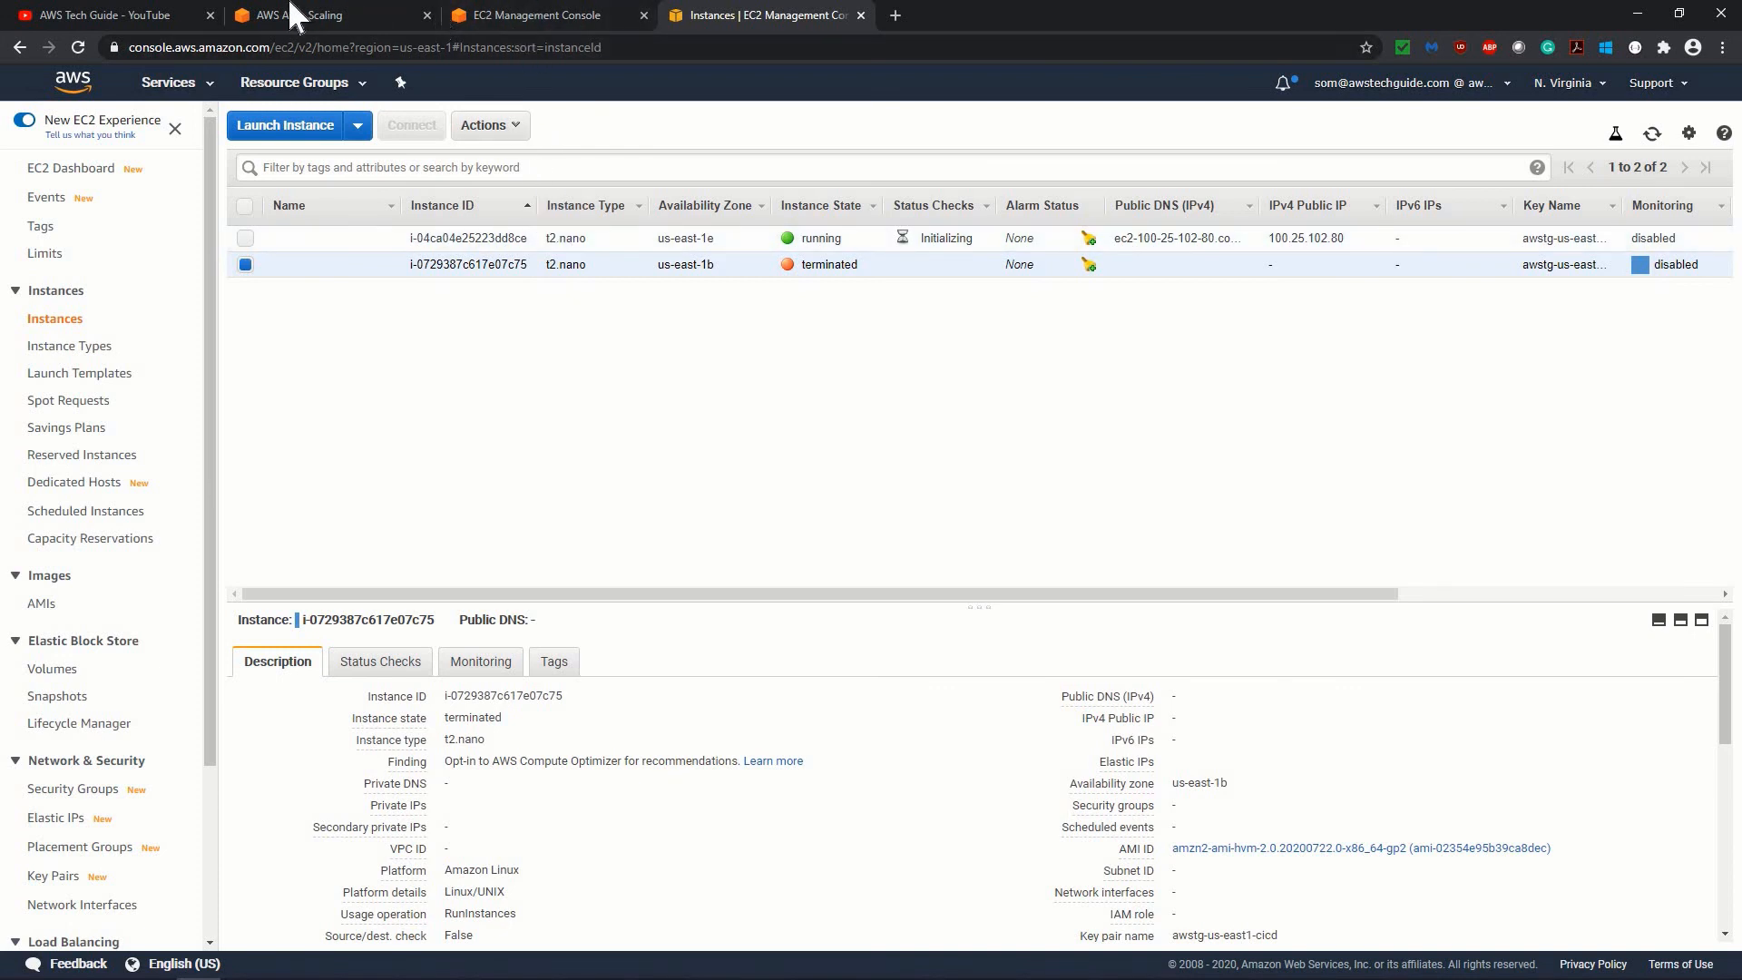
Step: Select the Auto Scaling group awstg-asg-dev and examine its activity history in an enlarged details area
{"action": "left_click", "coordinate": [523, 10]}
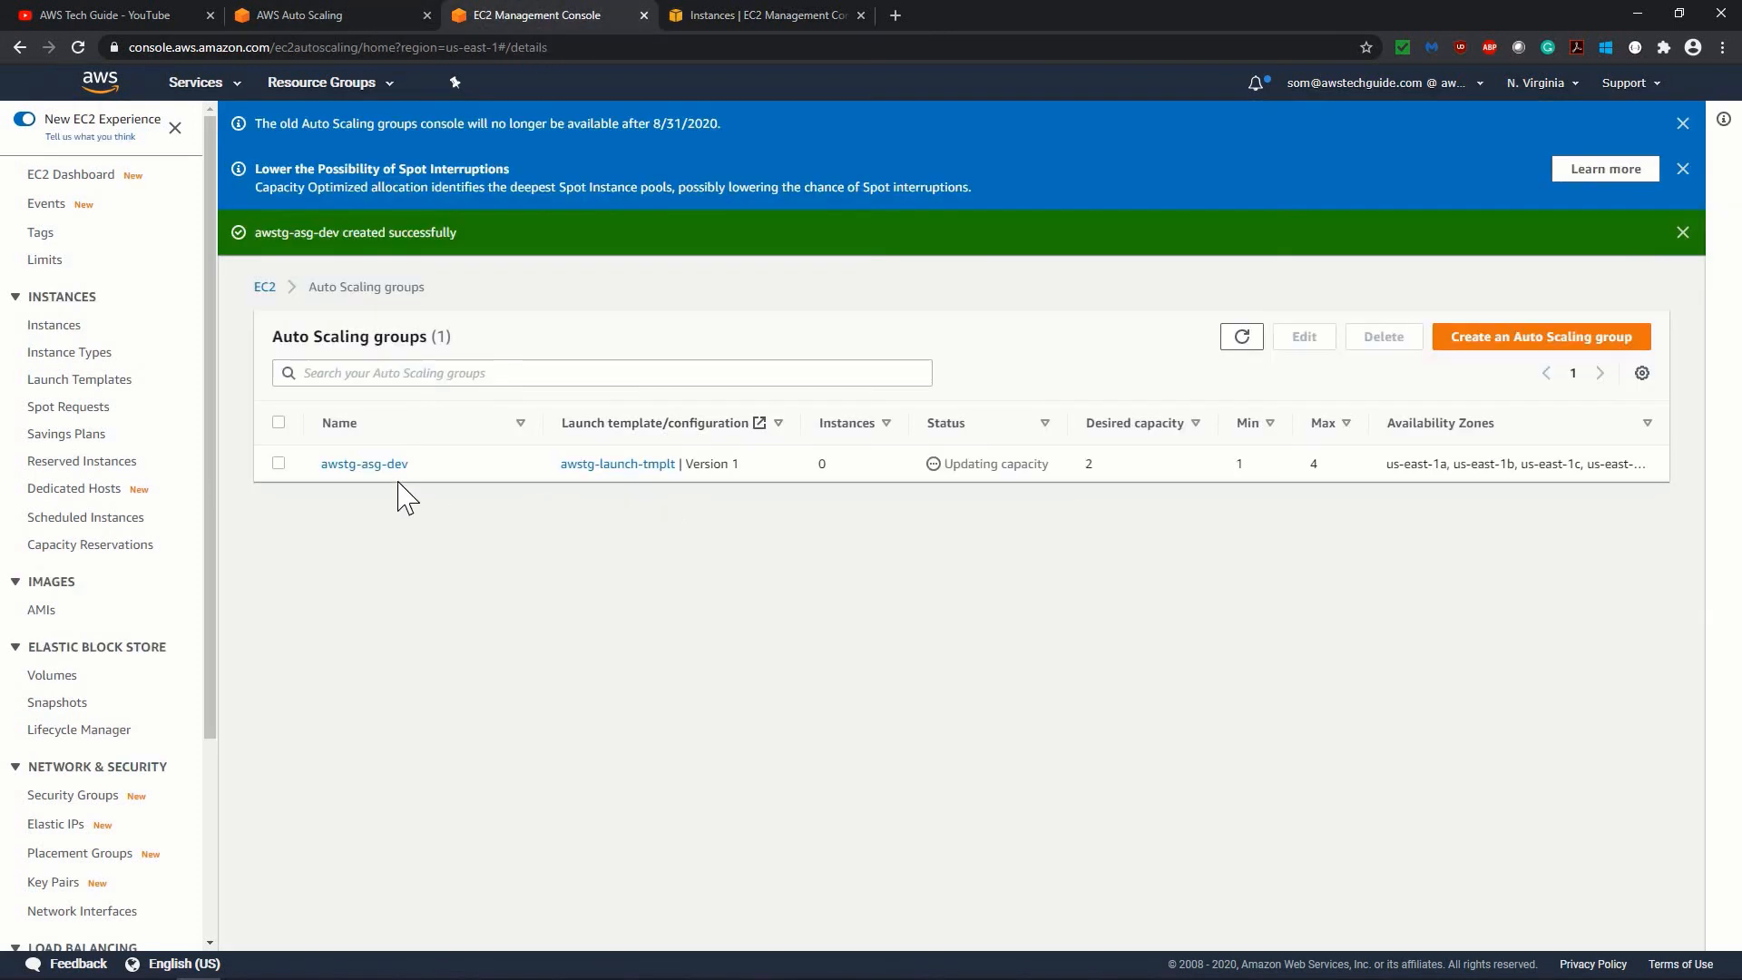
{"action": "left_click", "coordinate": [279, 463]}
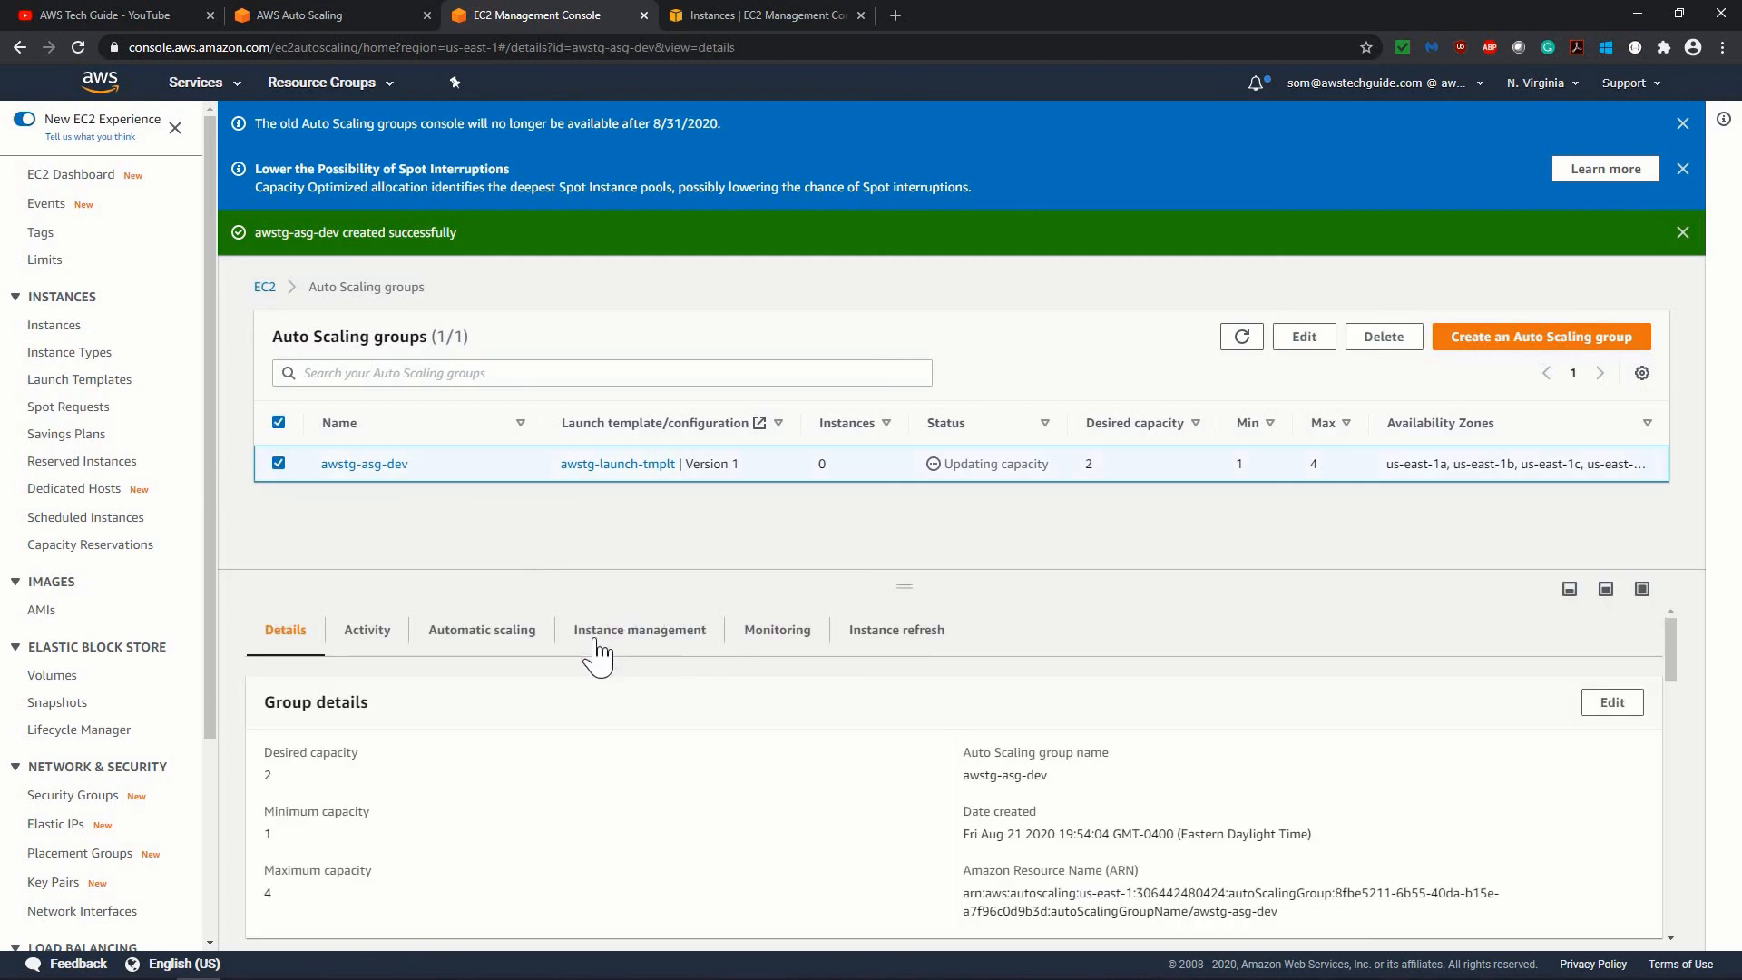
{"action": "left_click", "coordinate": [369, 635]}
{"action": "left_click_drag", "start_coordinate": [920, 577], "coordinate": [905, 427]}
{"action": "scroll", "coordinate": [868, 818], "scroll_direction": "down", "scroll_amount": 1}
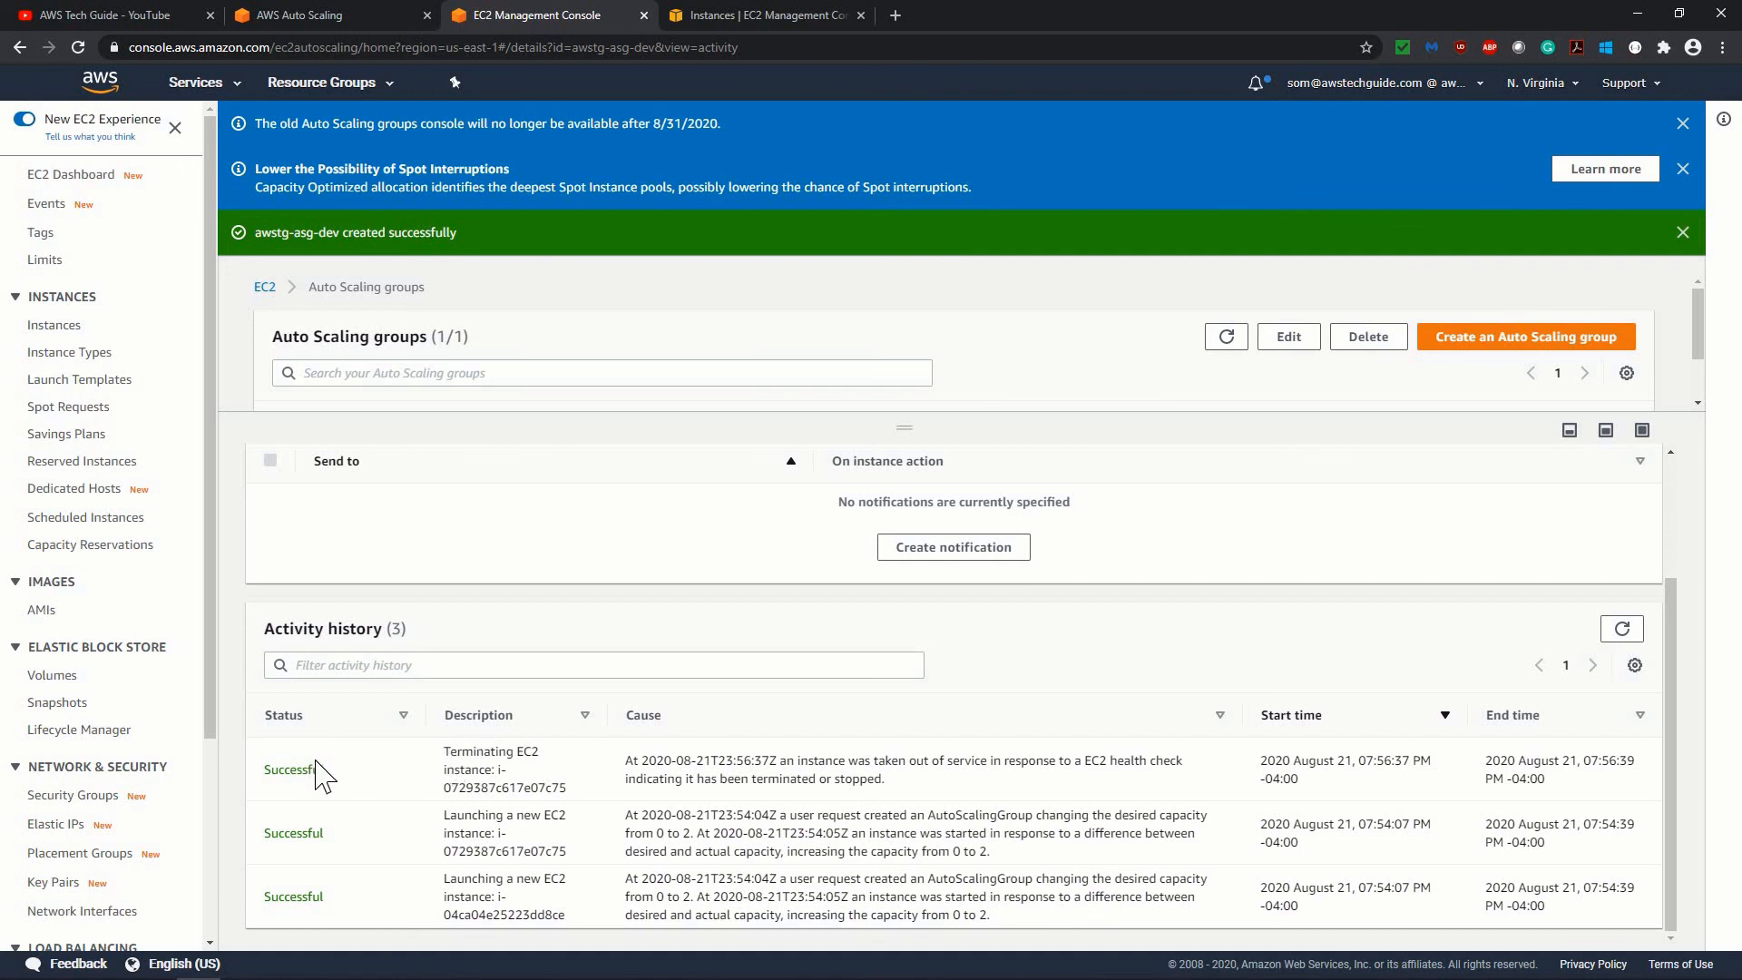
Step: Return to the EC2 instances list to check the state of the instances
{"action": "left_click", "coordinate": [720, 25]}
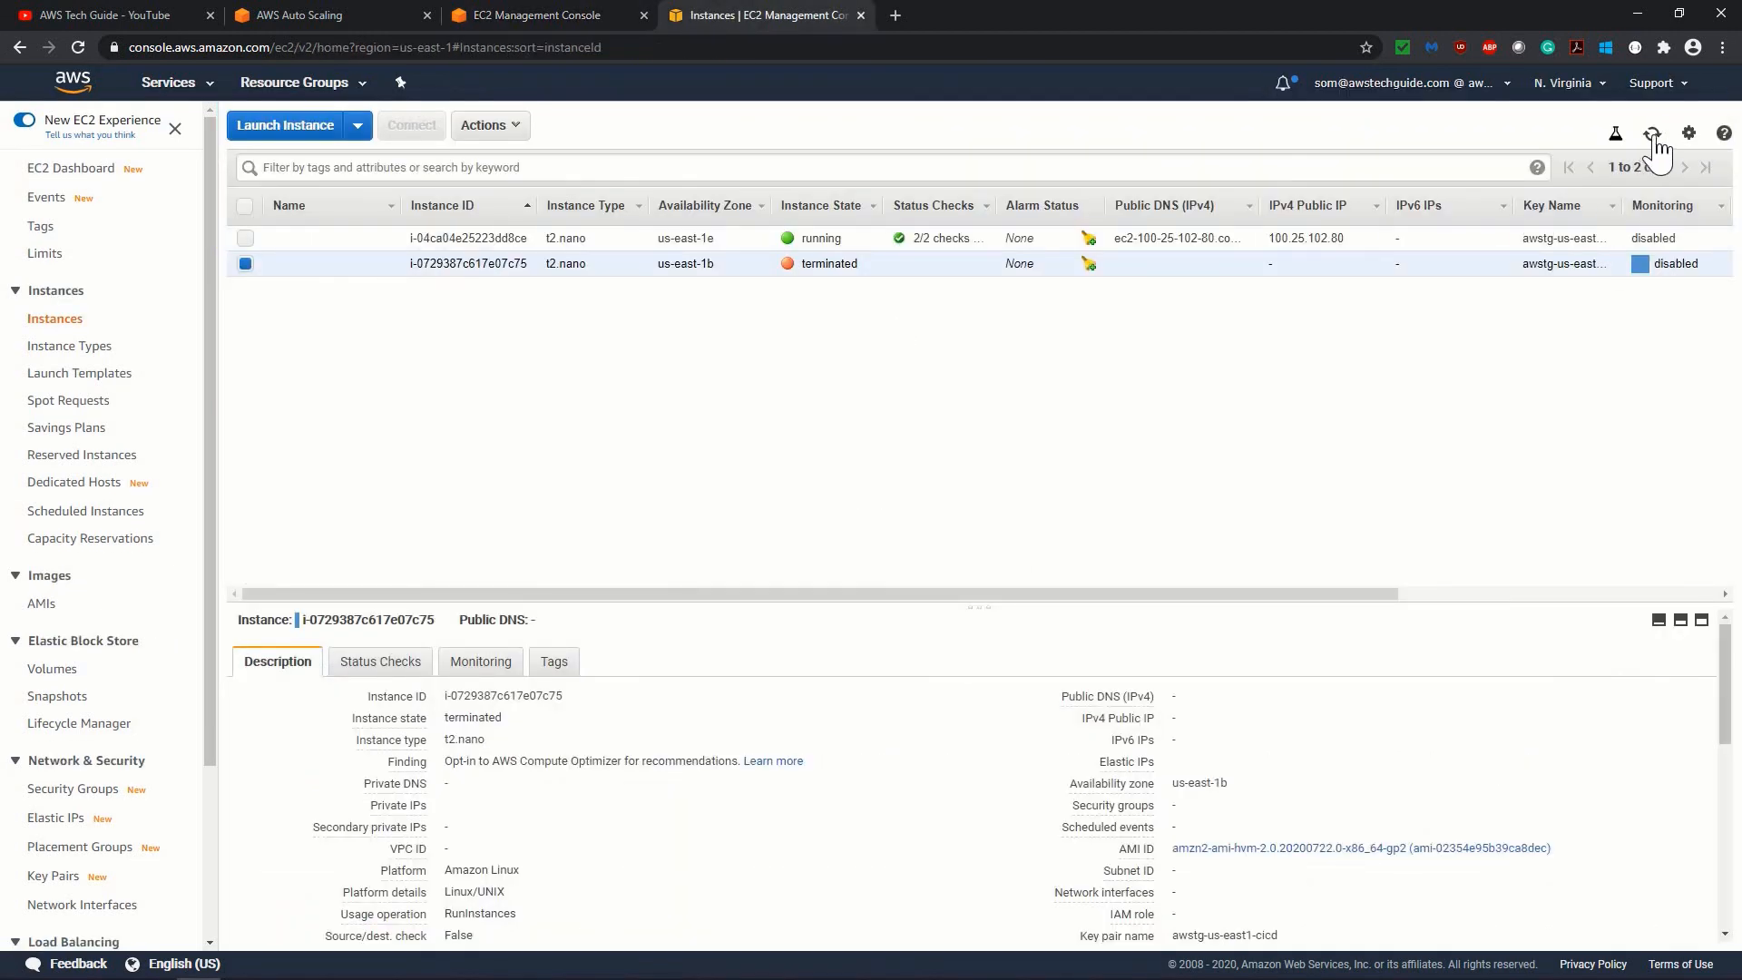